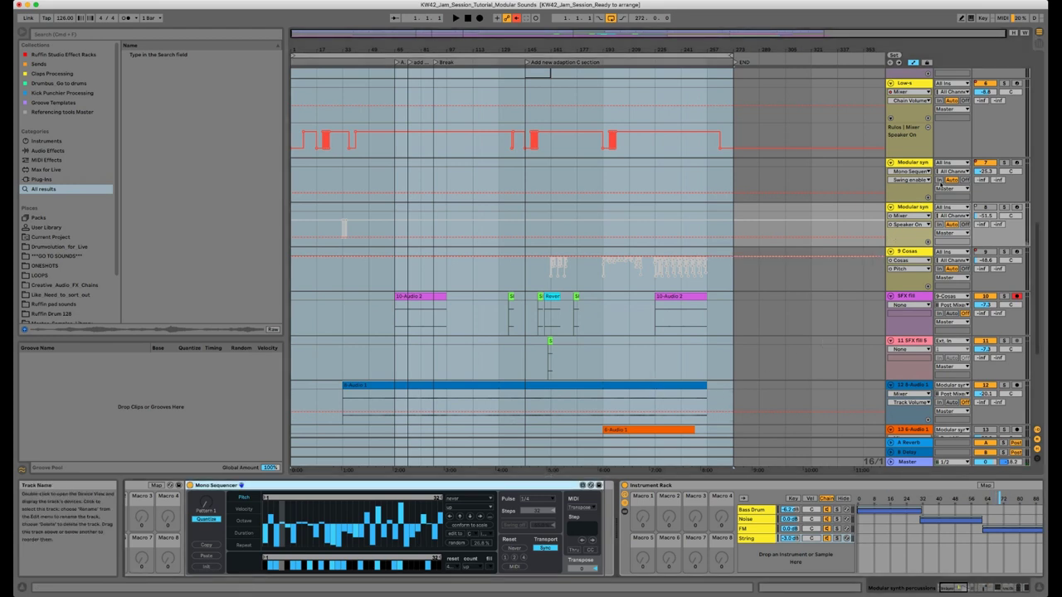
- Show the device chain of the modular synth percussions track and select its Mono Sequencer
left_click(911, 163)
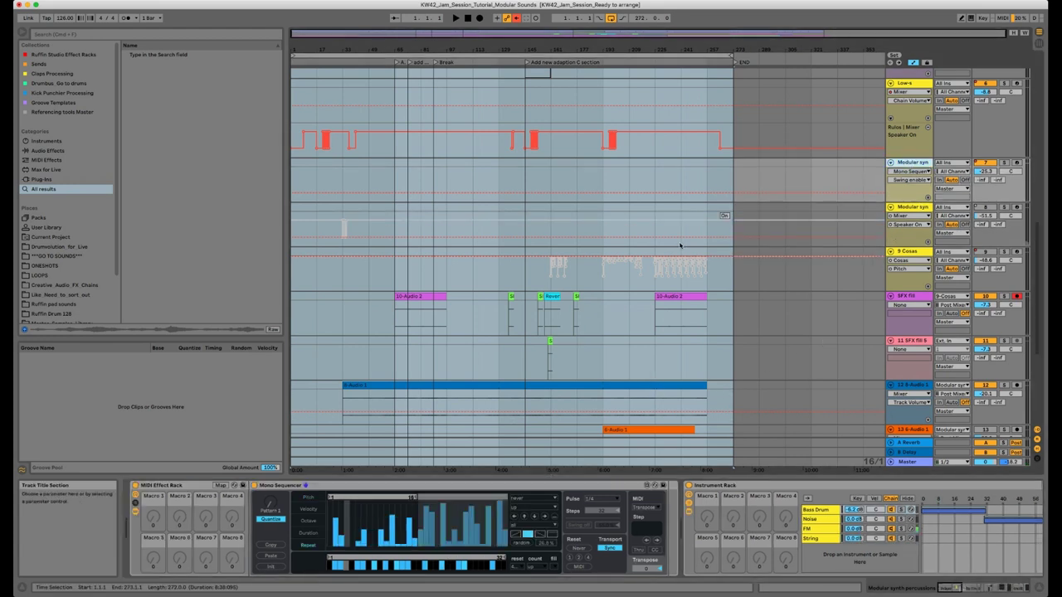
left_click(382, 487)
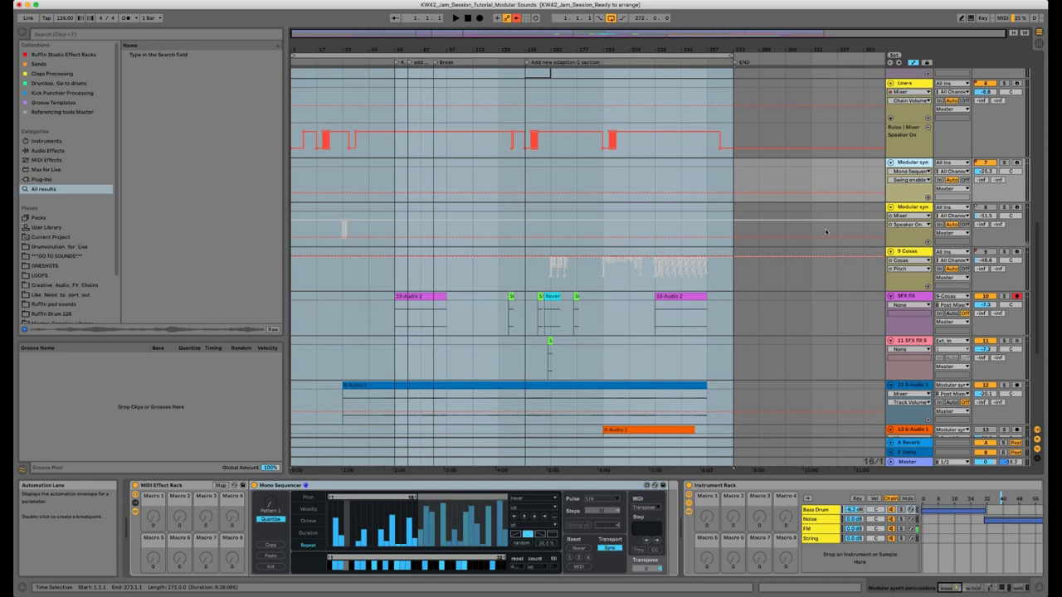
- Place the insert marker at bar 161 on the PT - Modular Rec audio track and turn off that track's solo
scroll(721, 359, "down", 5)
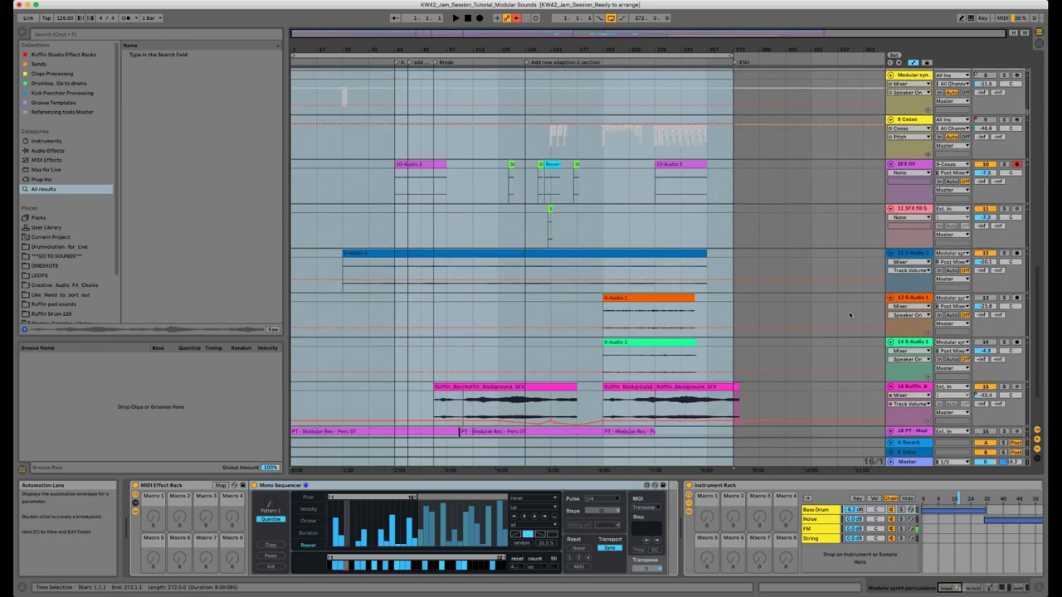
left_click(555, 379)
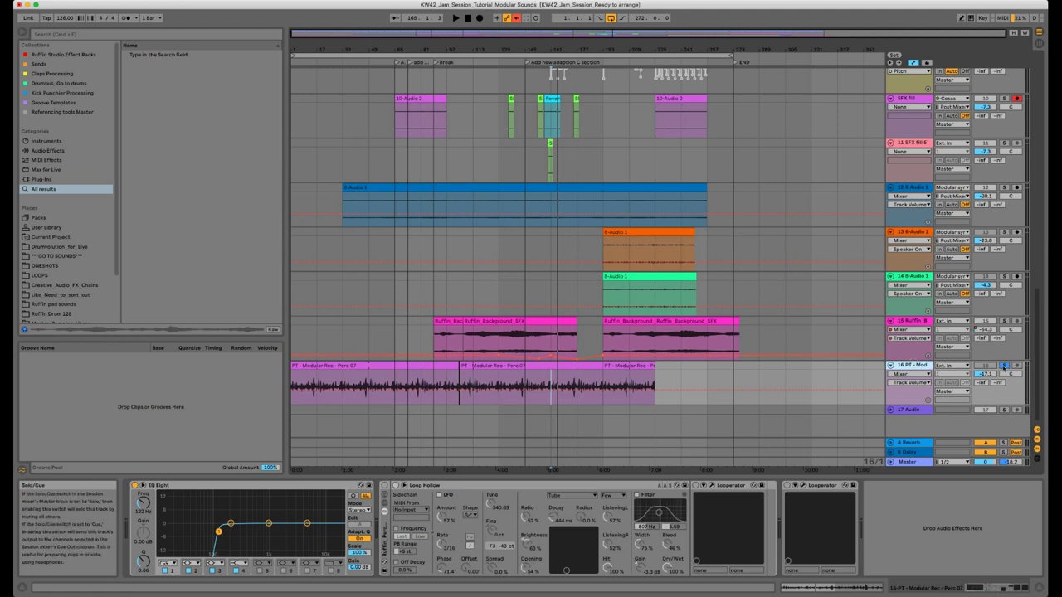
left_click(1004, 365)
- Solo the modular synth percussions track and play it back from bar 161
scroll(816, 317, "up", 5)
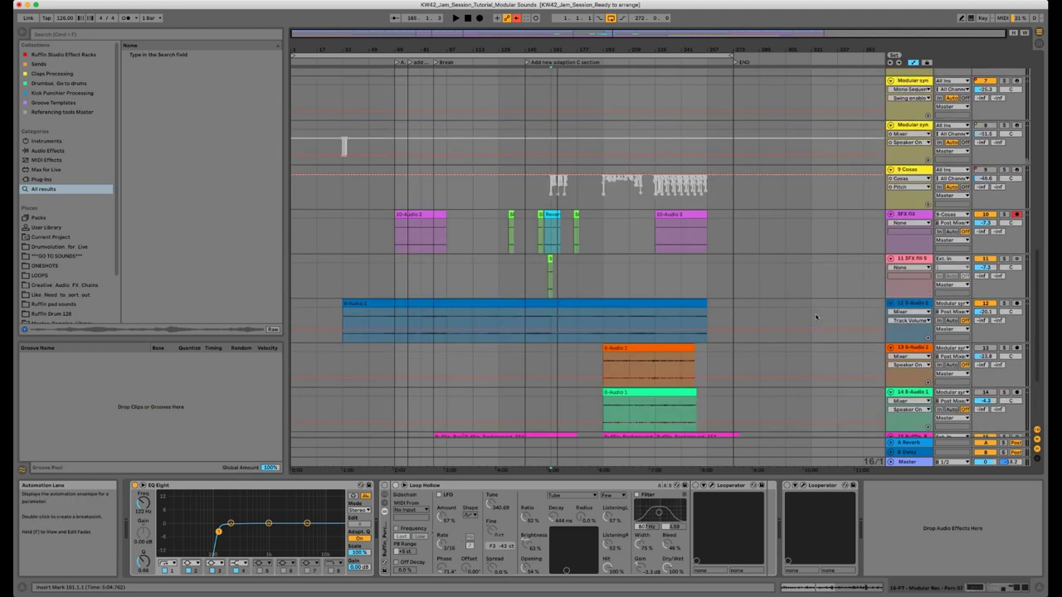
scroll(815, 317, "up", 1)
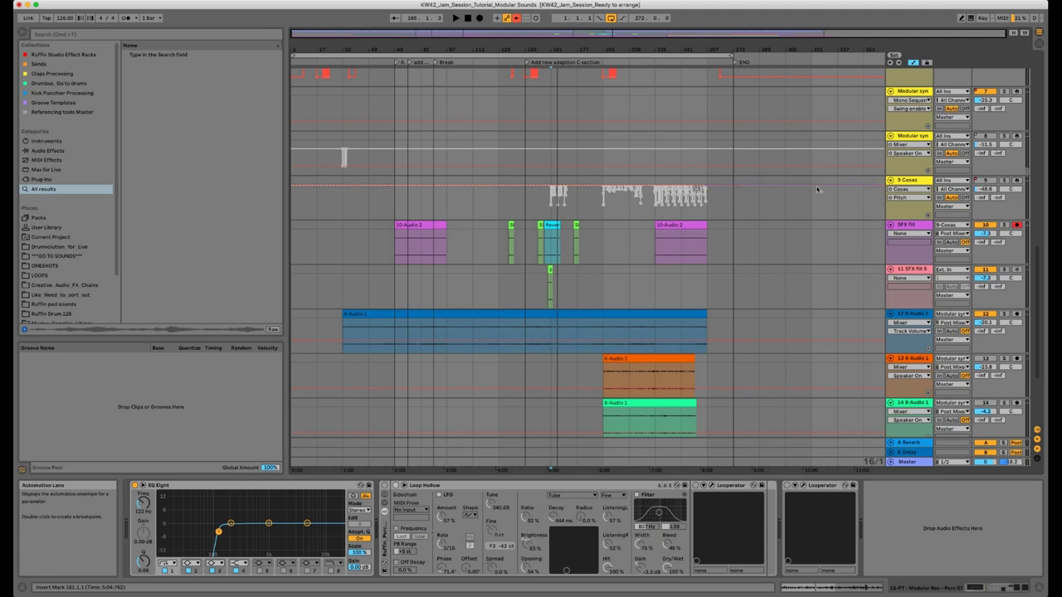
scroll(815, 317, "up", 4)
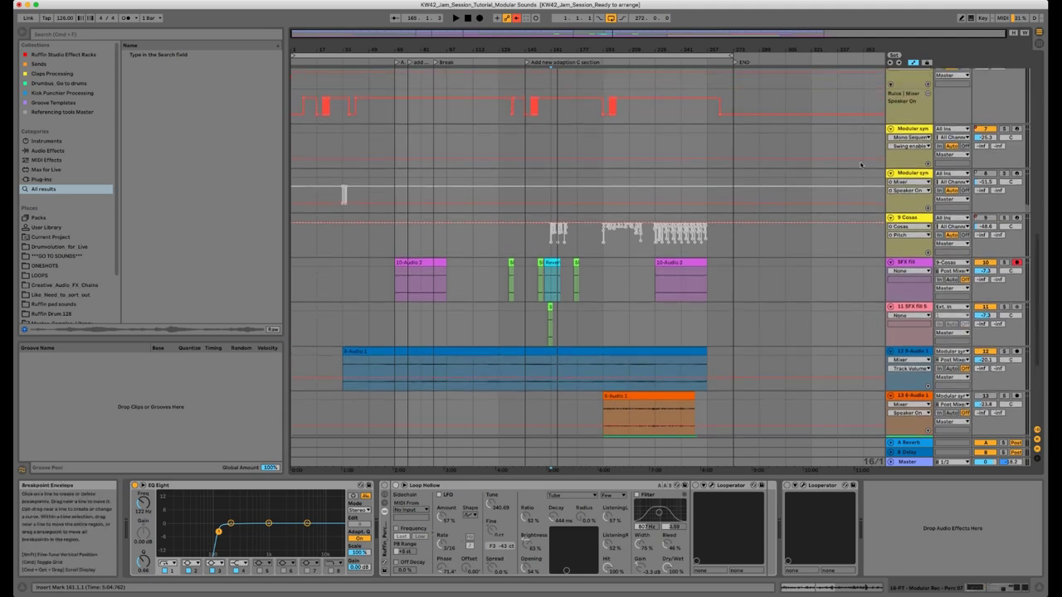
left_click(918, 130)
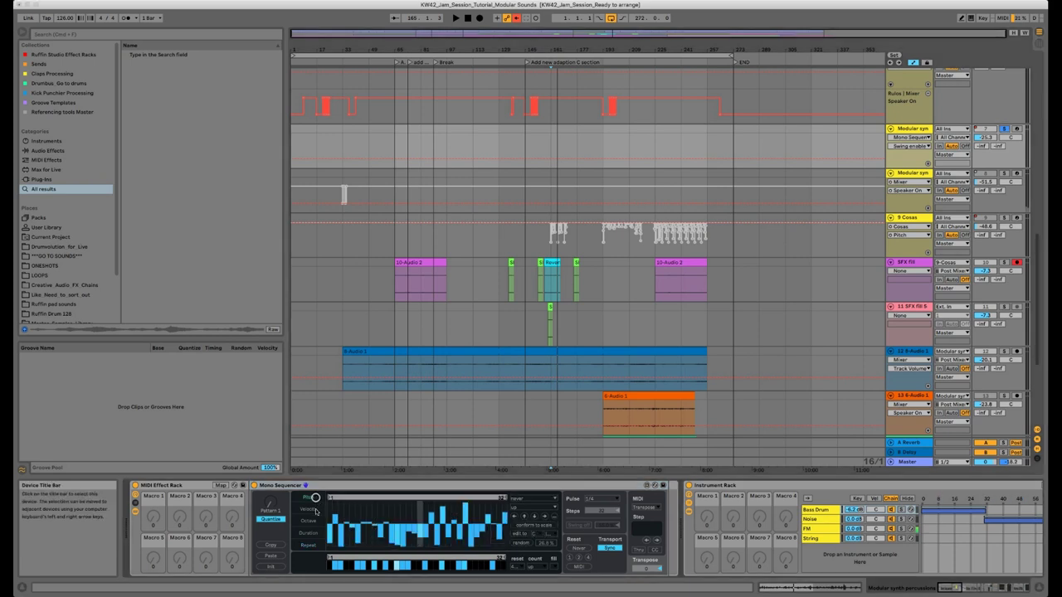
key("space")
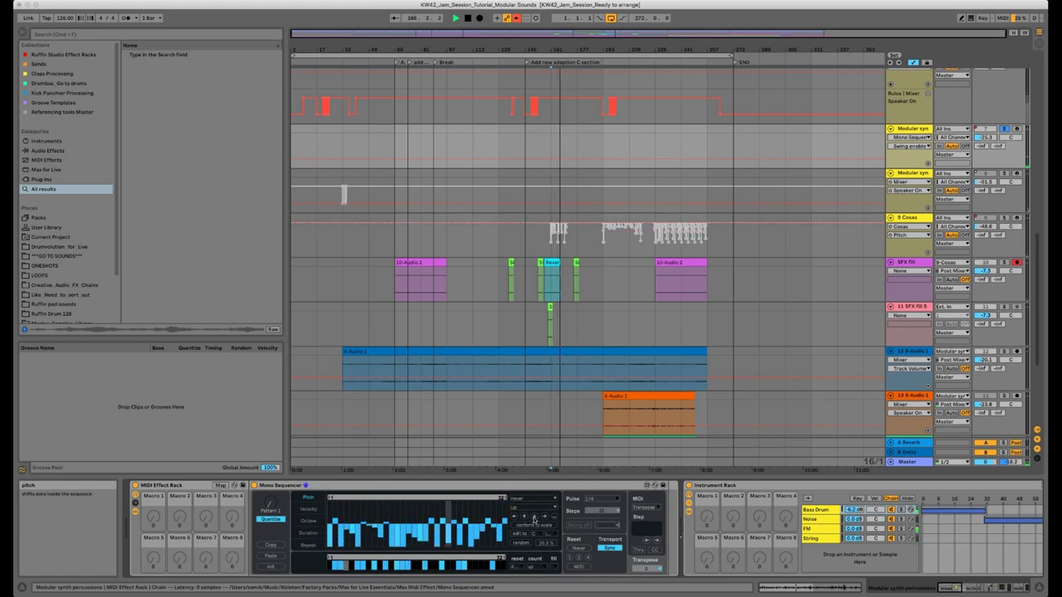
- Set the Mono Sequencer's octave sequence behavior to drunk and its step advance behavior to random
left_click(309, 520)
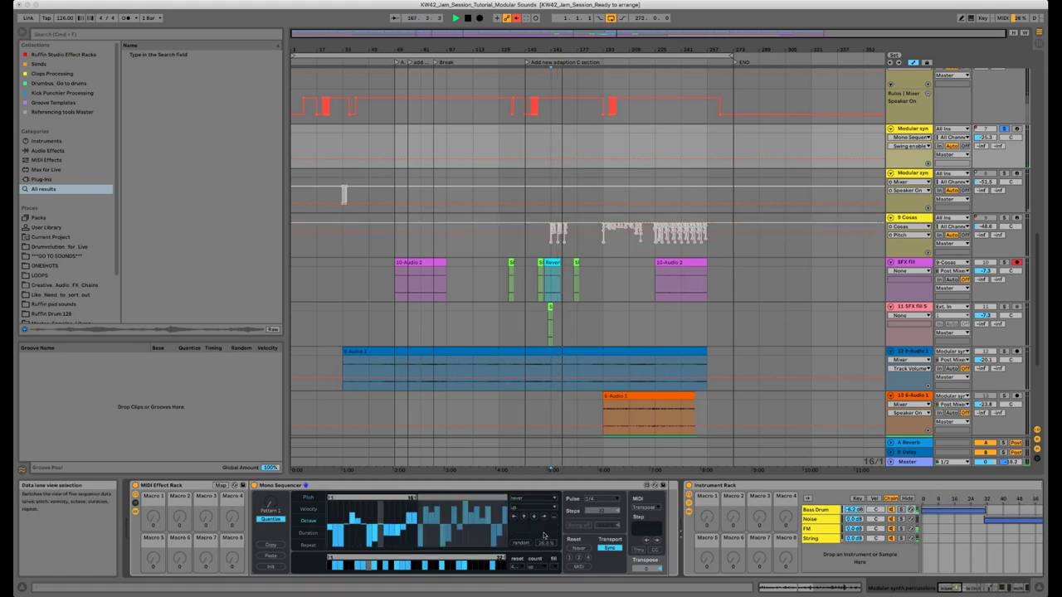
left_click(531, 508)
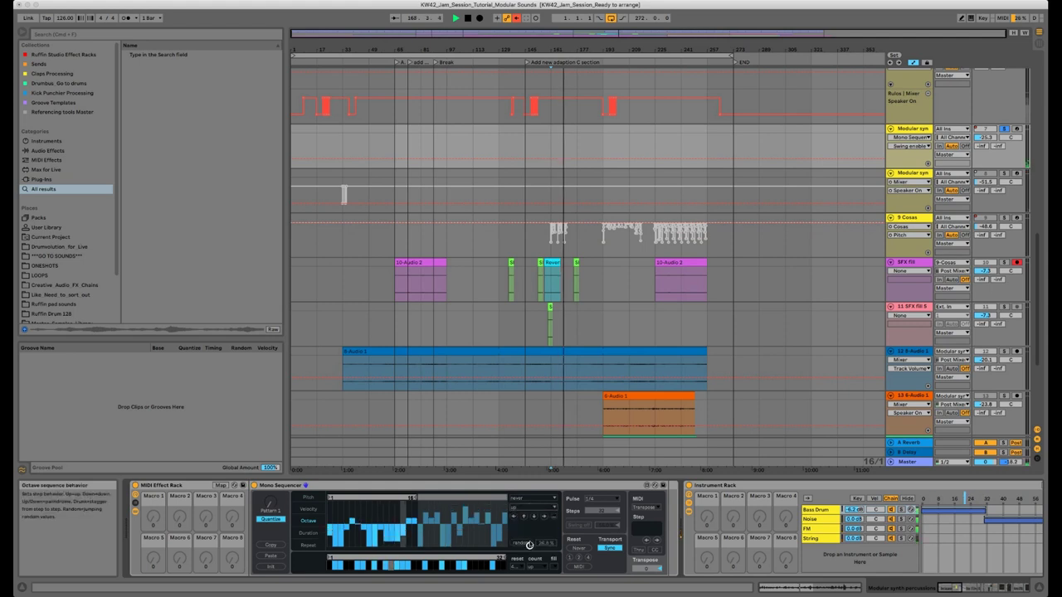
left_click(518, 540)
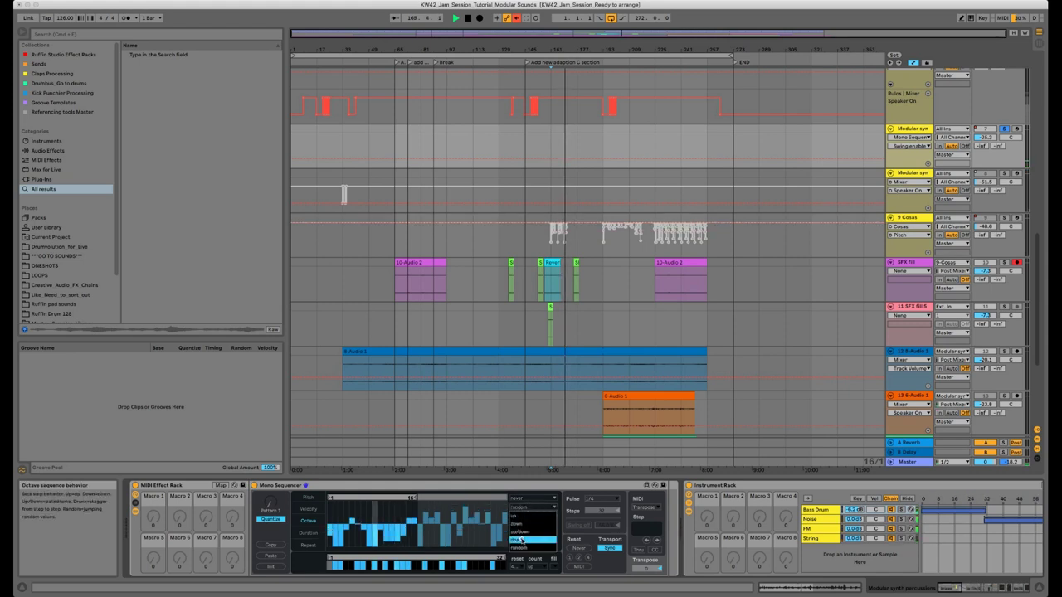
left_click(517, 567)
left_click(523, 549)
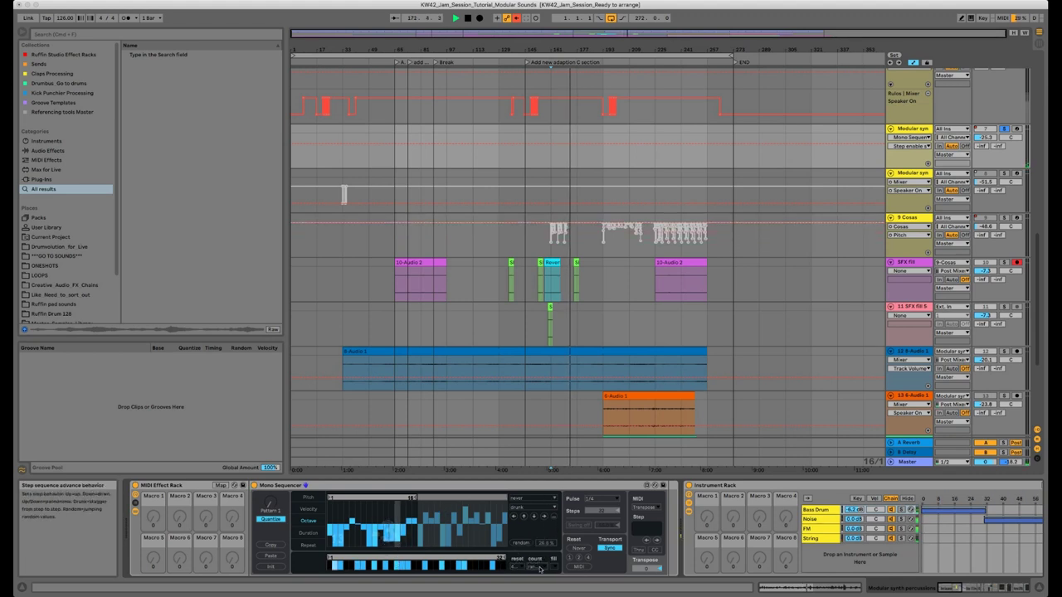
- Examine the sequencer's Repeat lane, the Instrument Rack chains, the Rulos mode list and the LFO devices in the modular synth chain
left_click(307, 545)
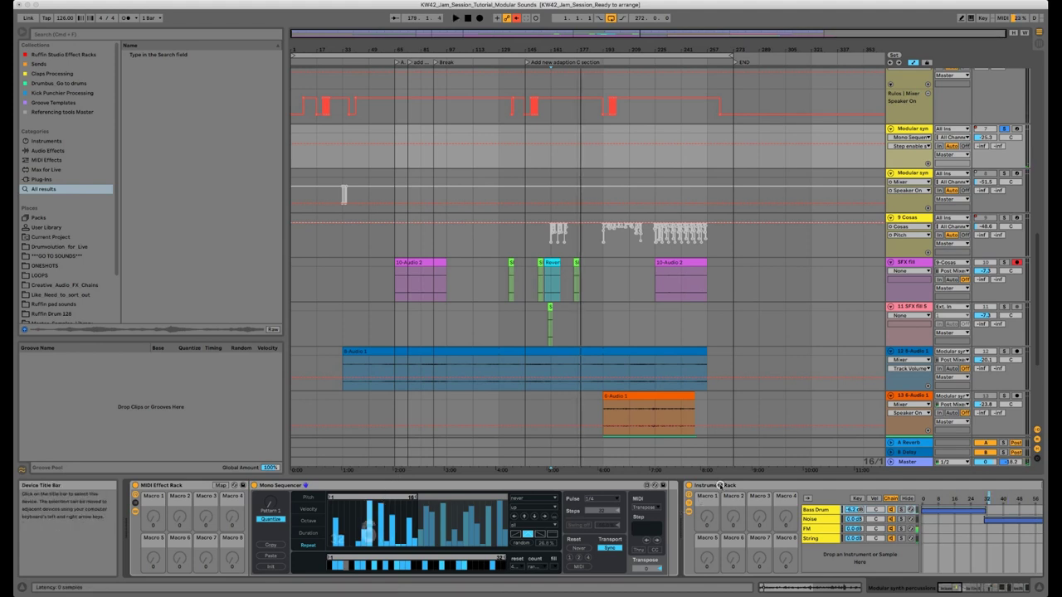
left_click(956, 587)
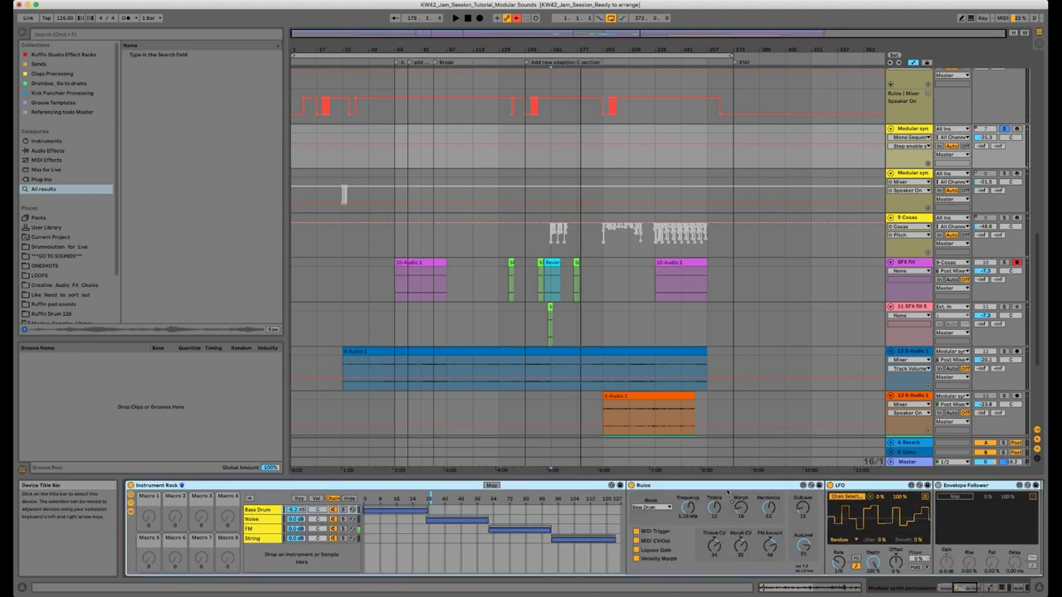
left_click(956, 587)
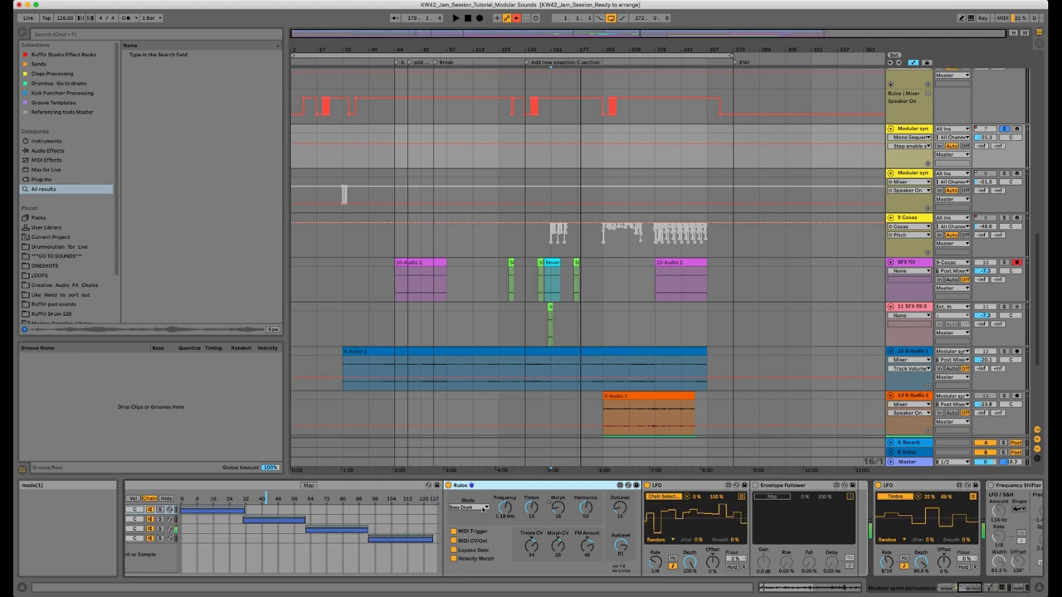
left_click(485, 508)
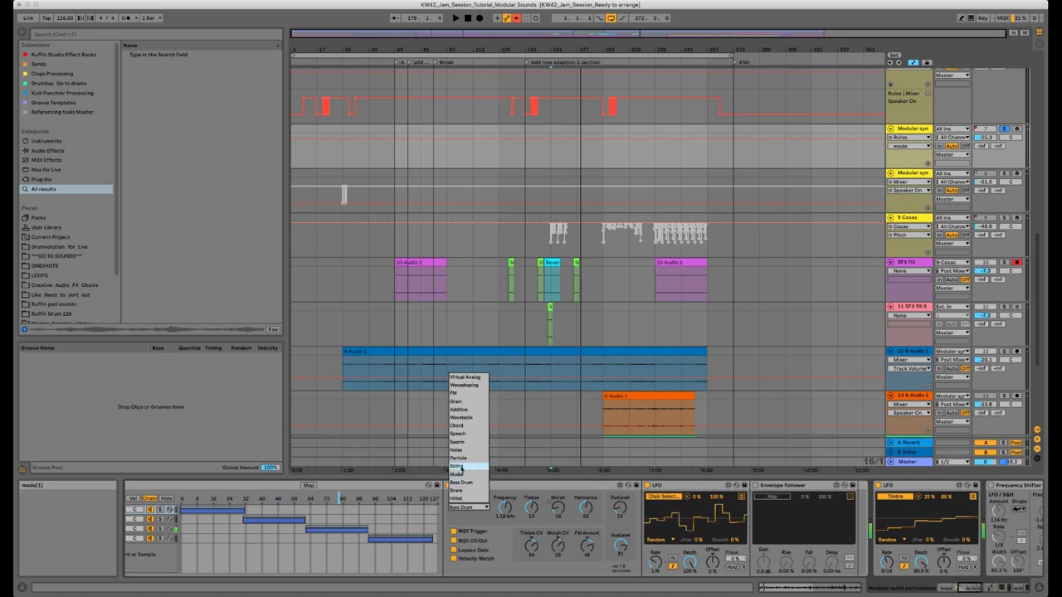
left_click(477, 506)
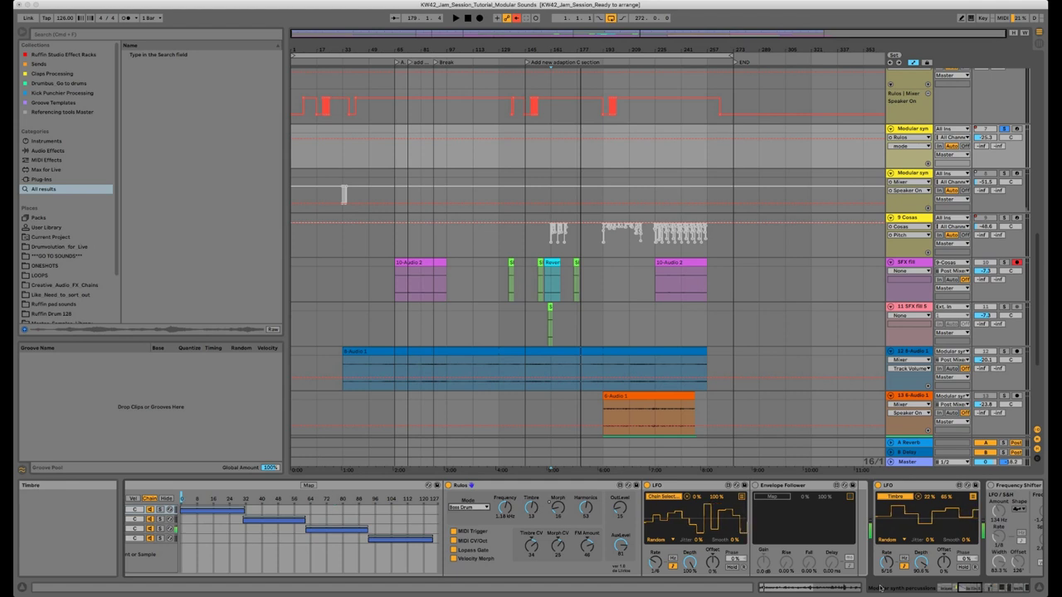
left_click(971, 588)
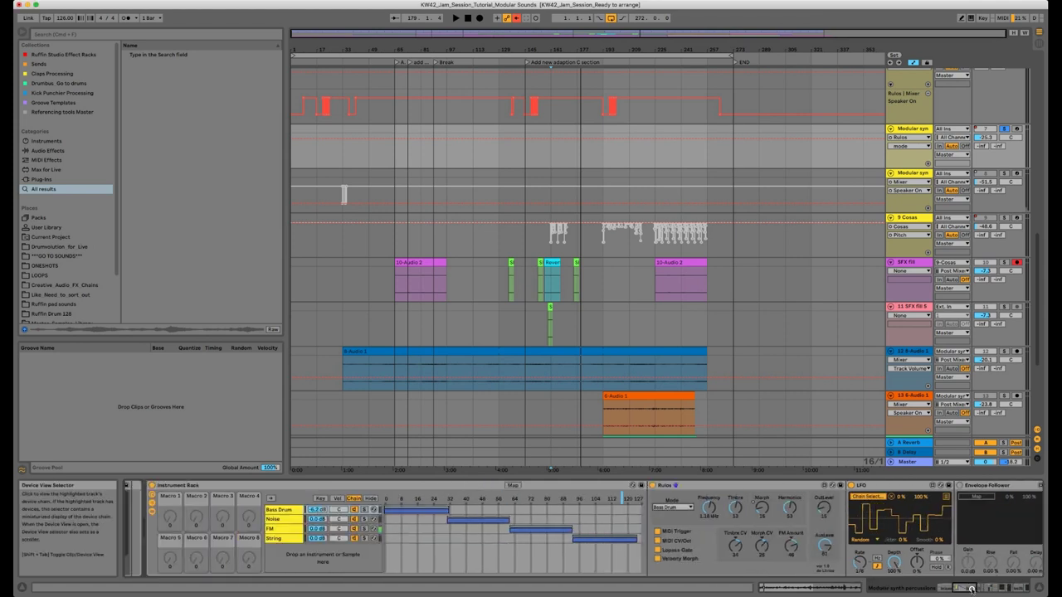
left_click(970, 588)
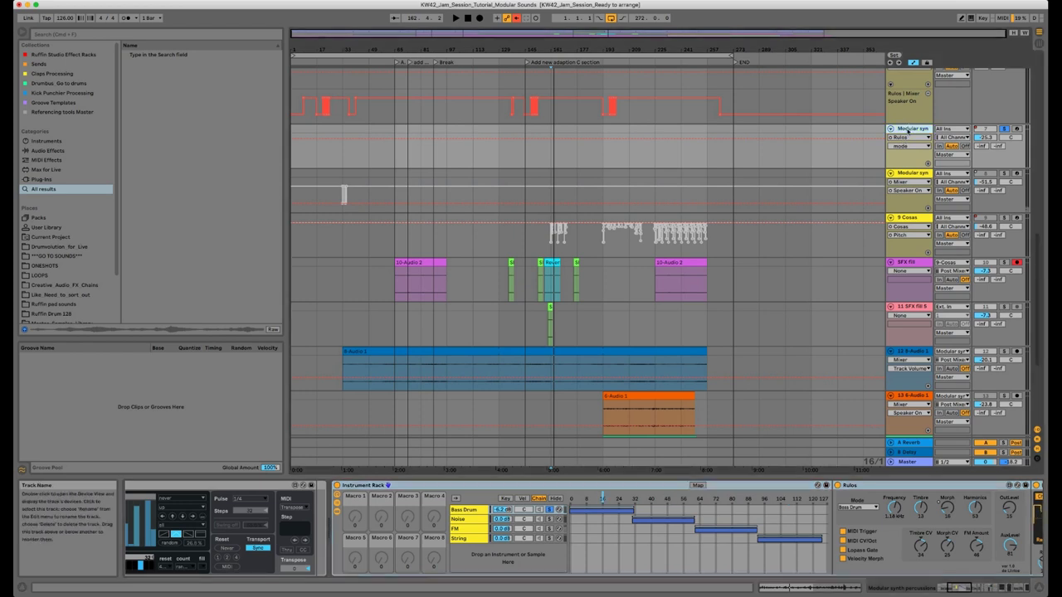
- Insert a MIDI track below the modular synth percussions track and load a Mono Sequencer and the Rulos instrument onto it
key("super+shift+t")
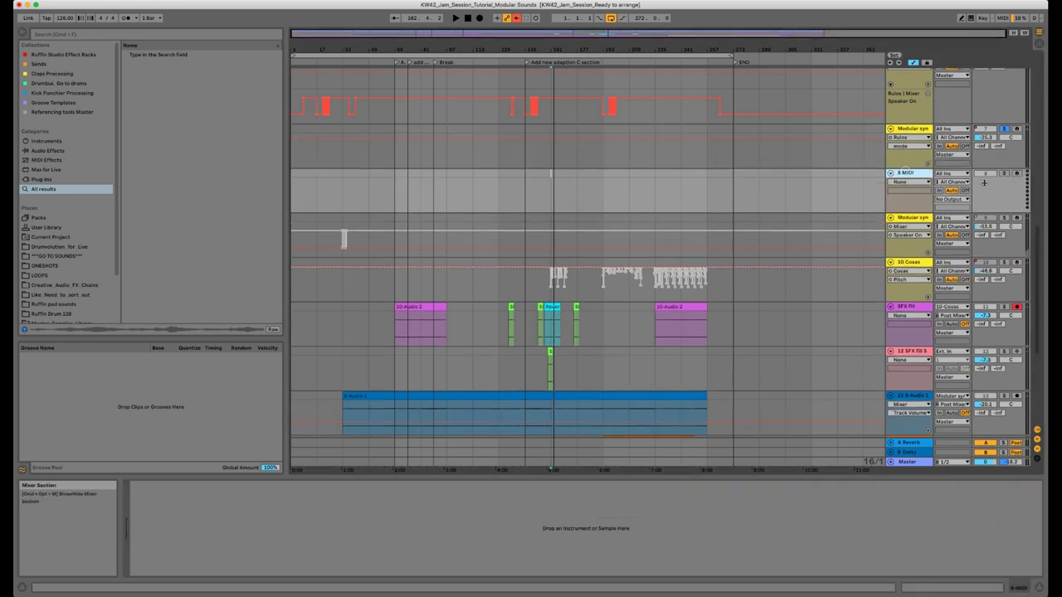
left_click(199, 32)
key("super+v")
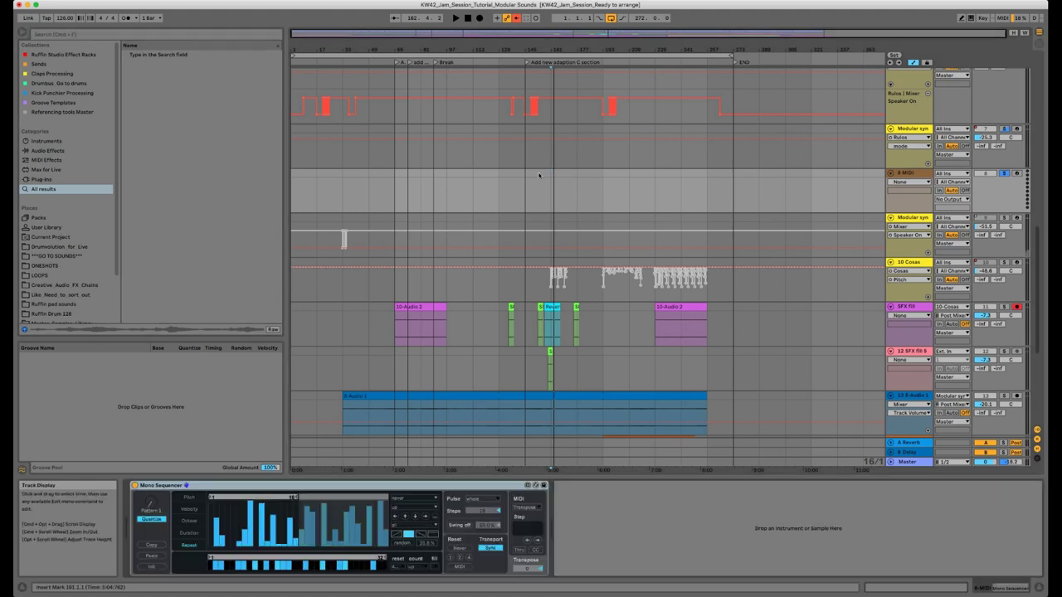
type("mi")
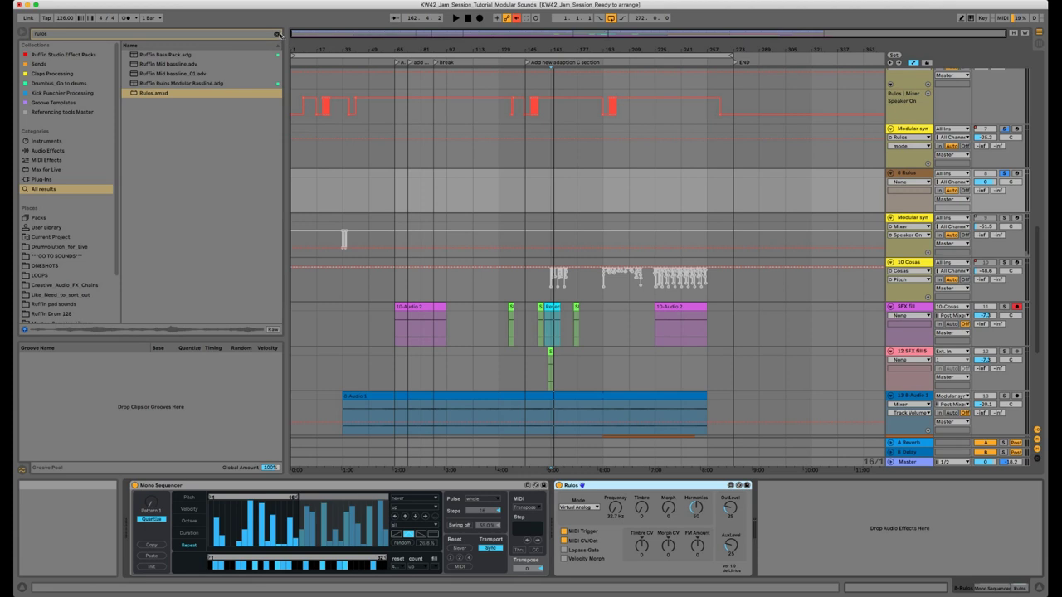
- Search the browser for "lfo" and add the LFO.amxd device after Rulos on the new track
left_click(278, 34)
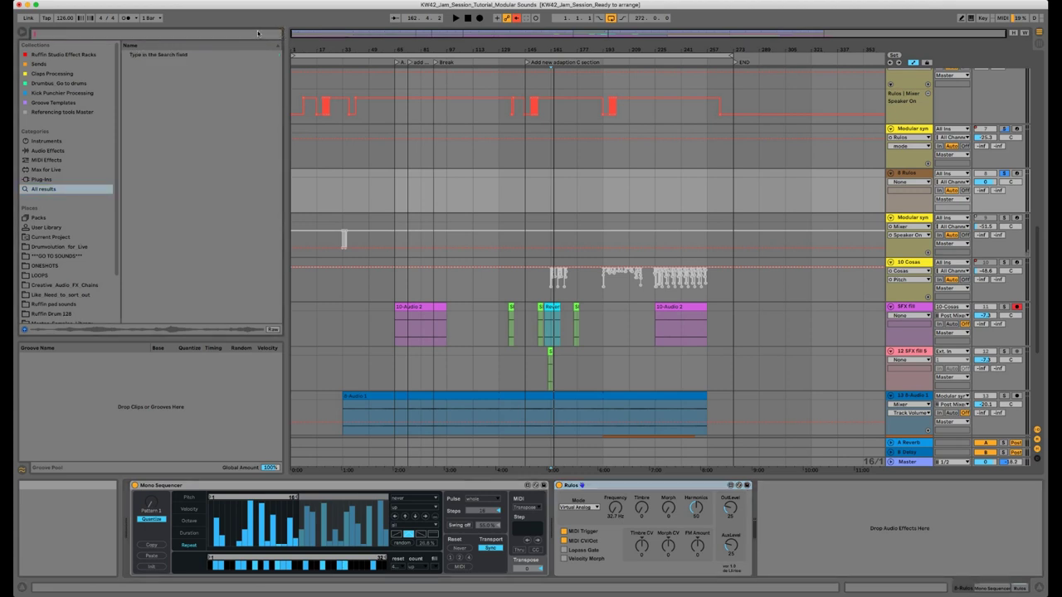
type("fil")
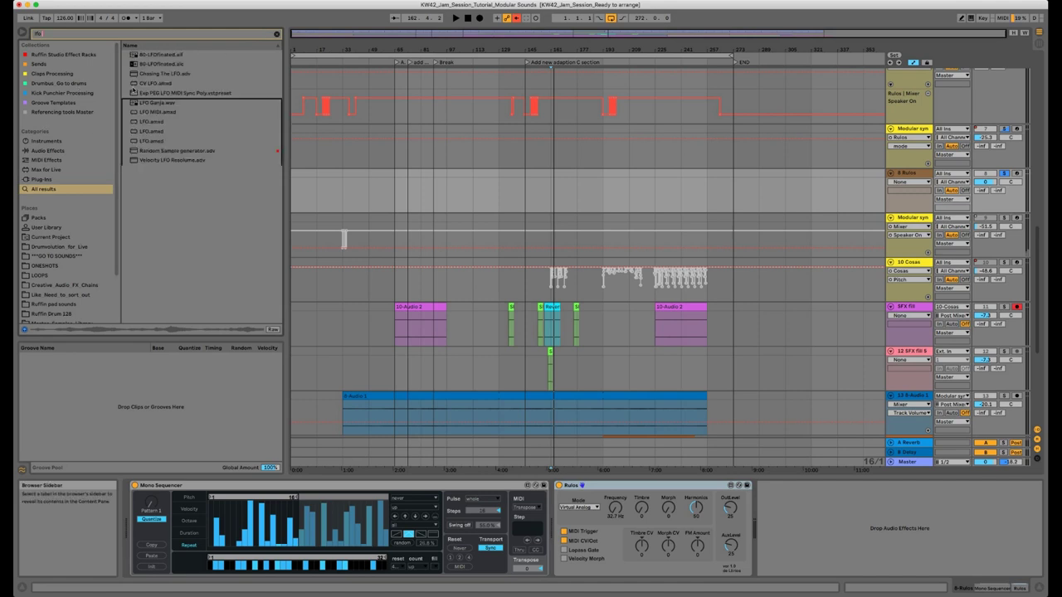
left_click(151, 141)
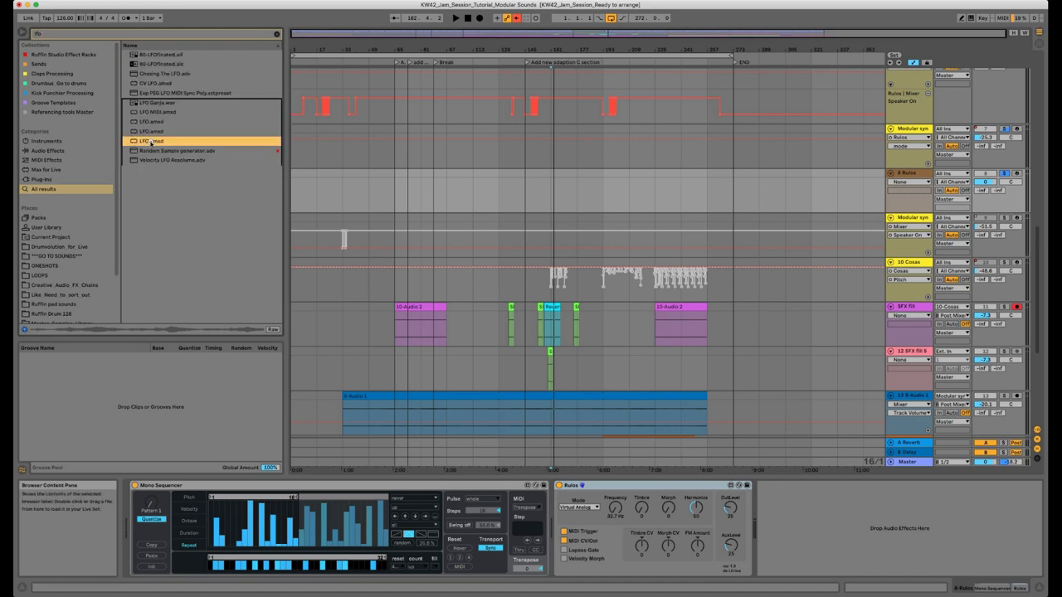
left_click_drag(578, 368, 817, 513)
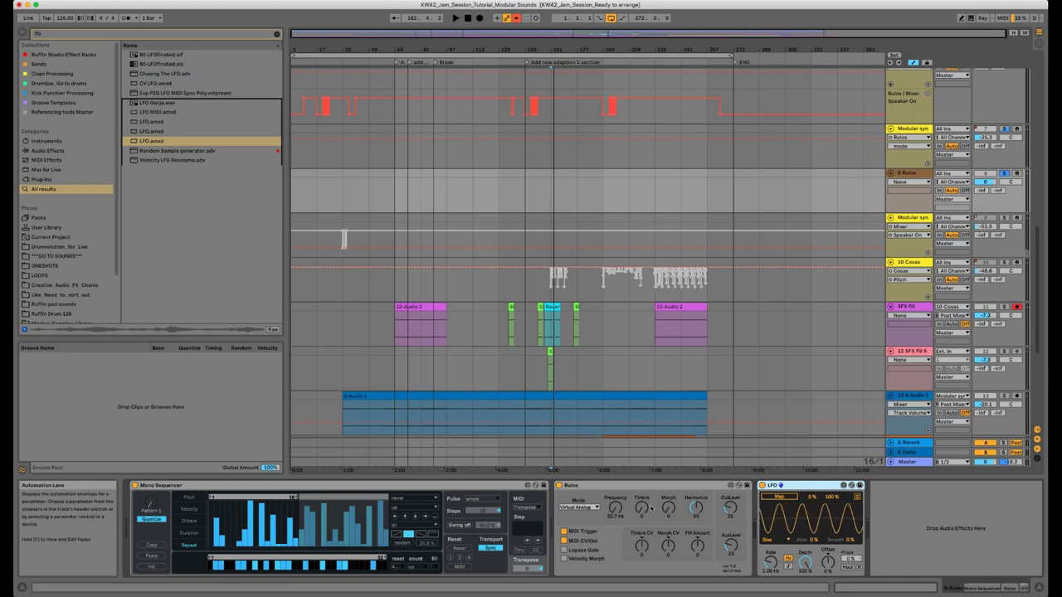
- Group Rulos into an Instrument Rack and duplicate its chain three times to make four Rulos chains
left_click(622, 485)
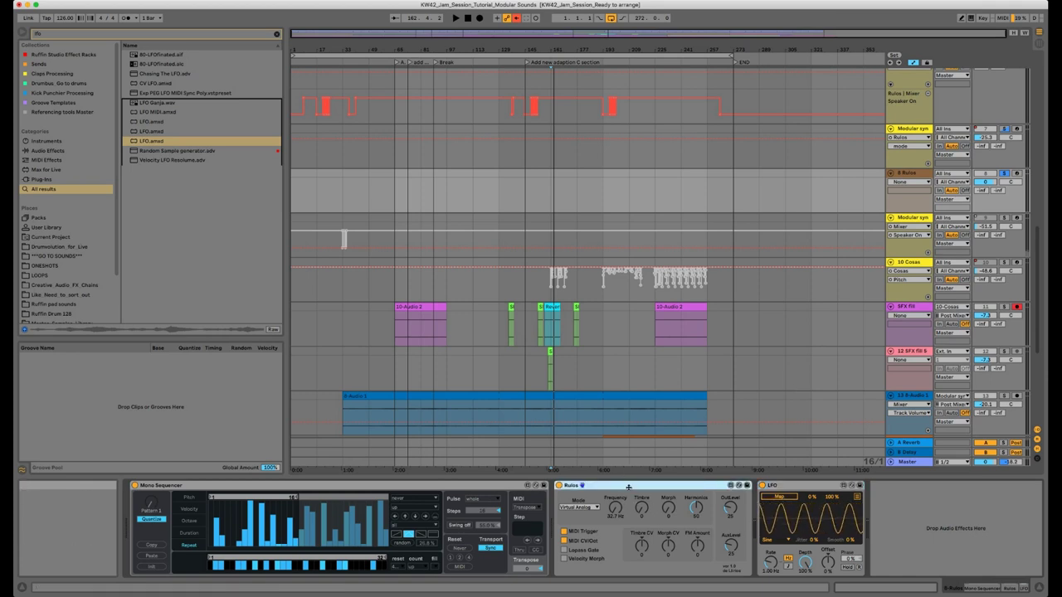
key("super+g")
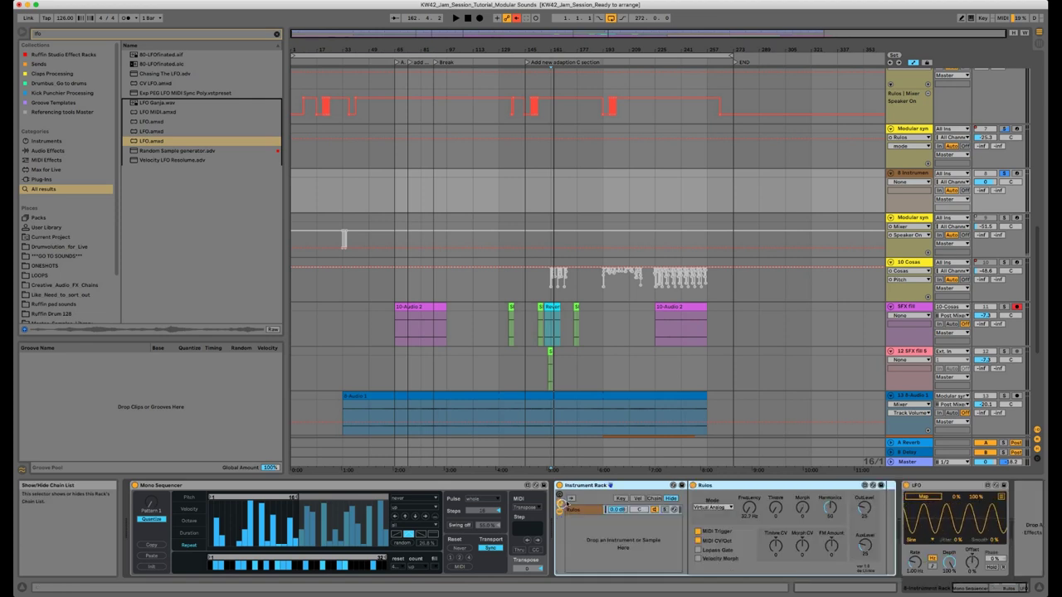
left_click(574, 510)
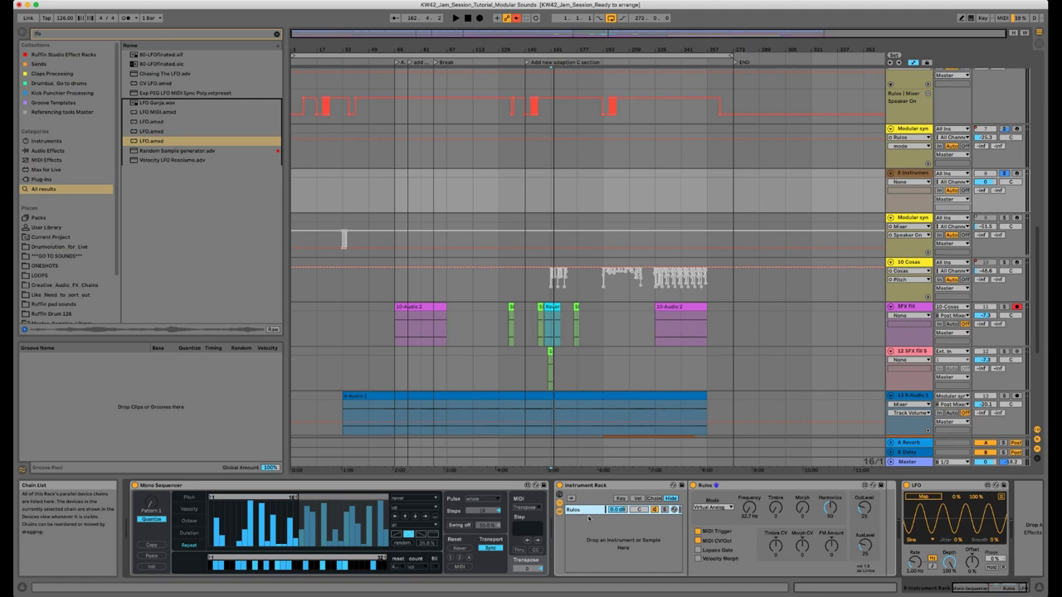
key("super+d")
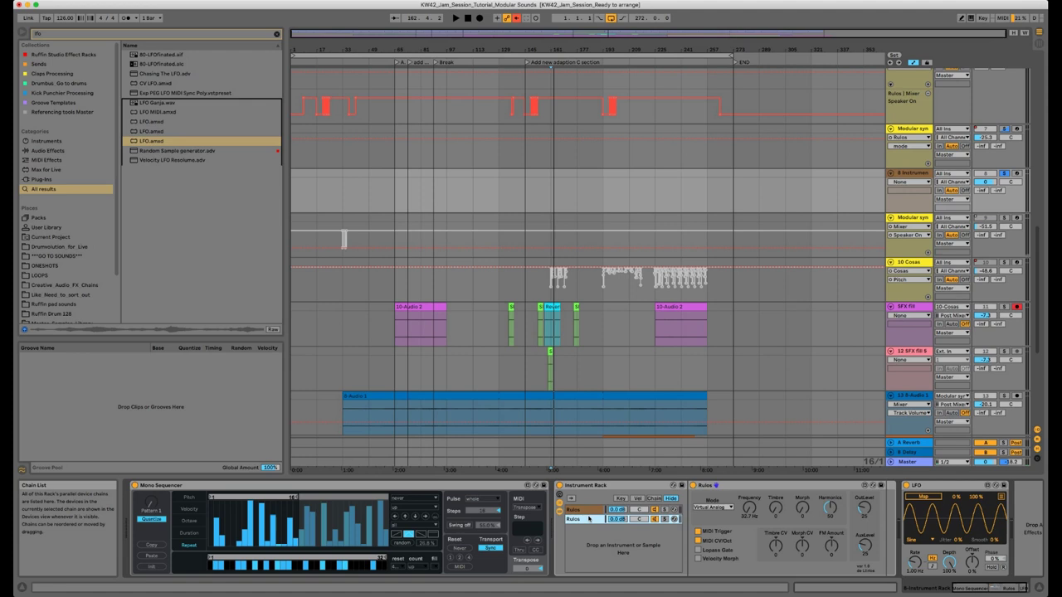
key("super+d")
key("super+d")
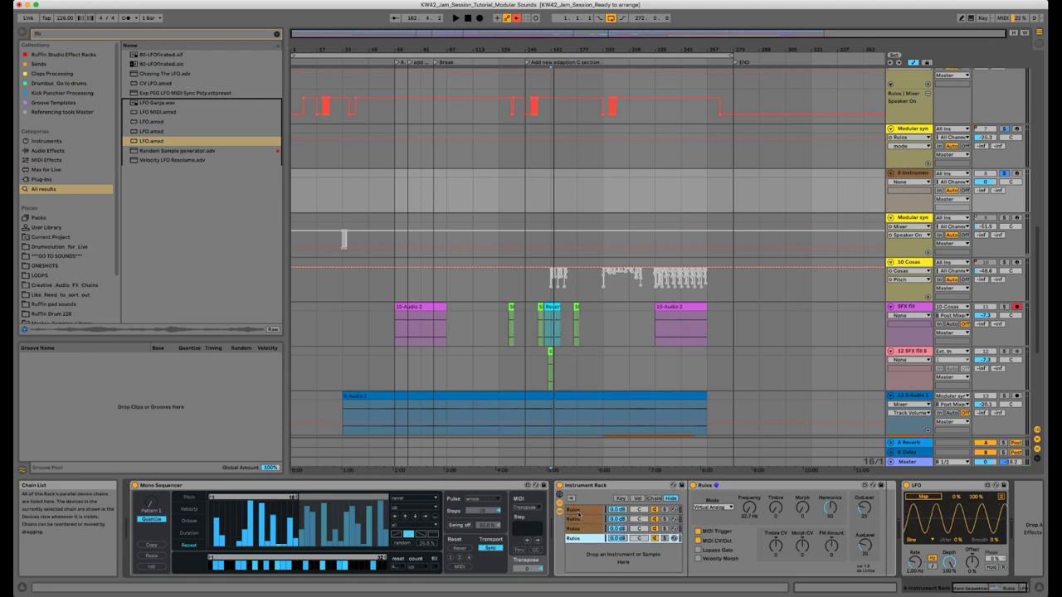
- View the available Rulos synthesis modes for the rack's first chain
left_click(580, 509)
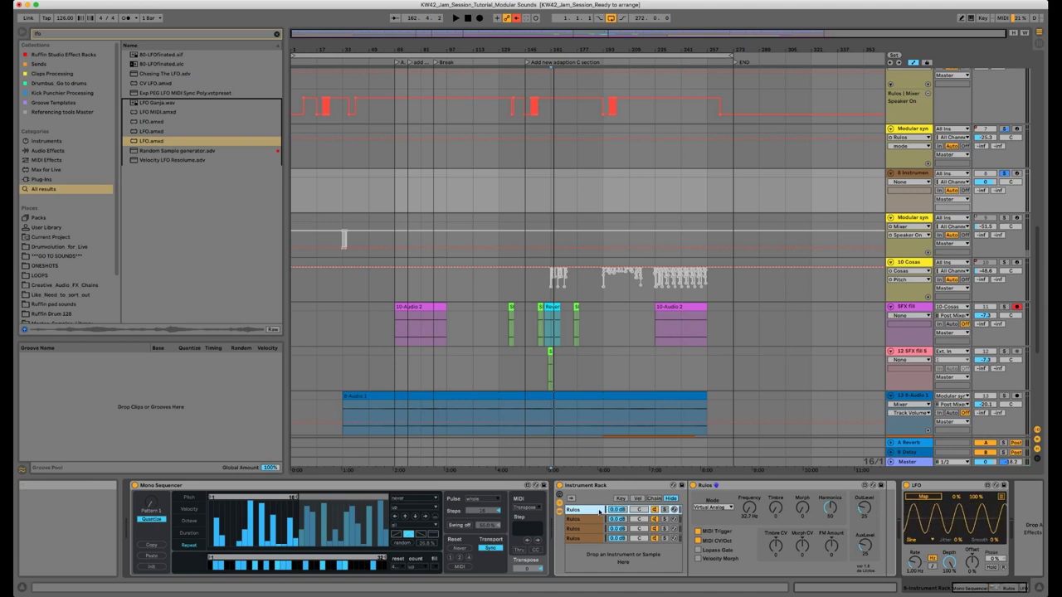
left_click(712, 507)
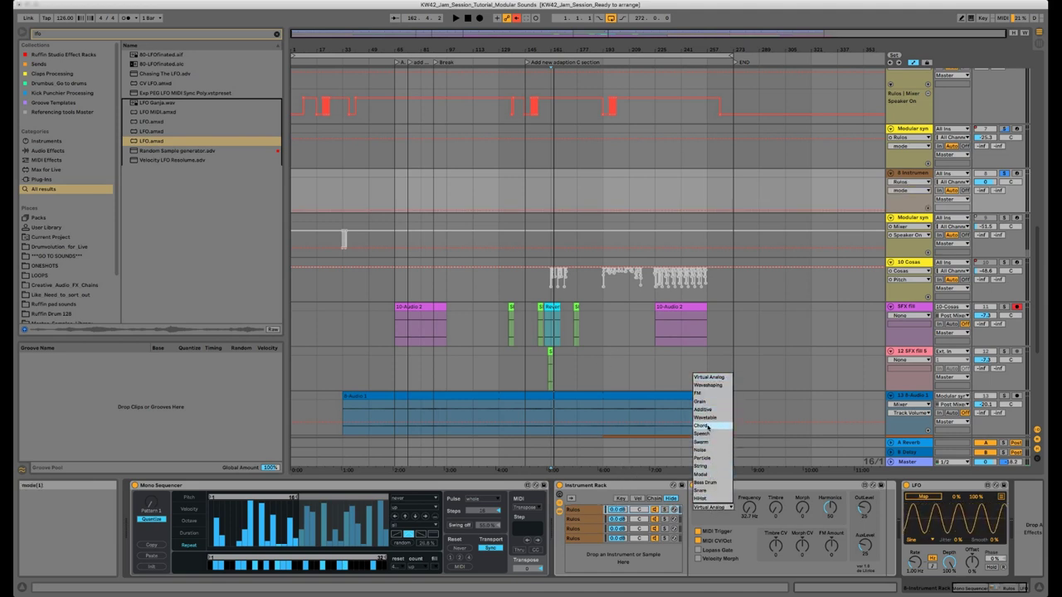
left_click(578, 511)
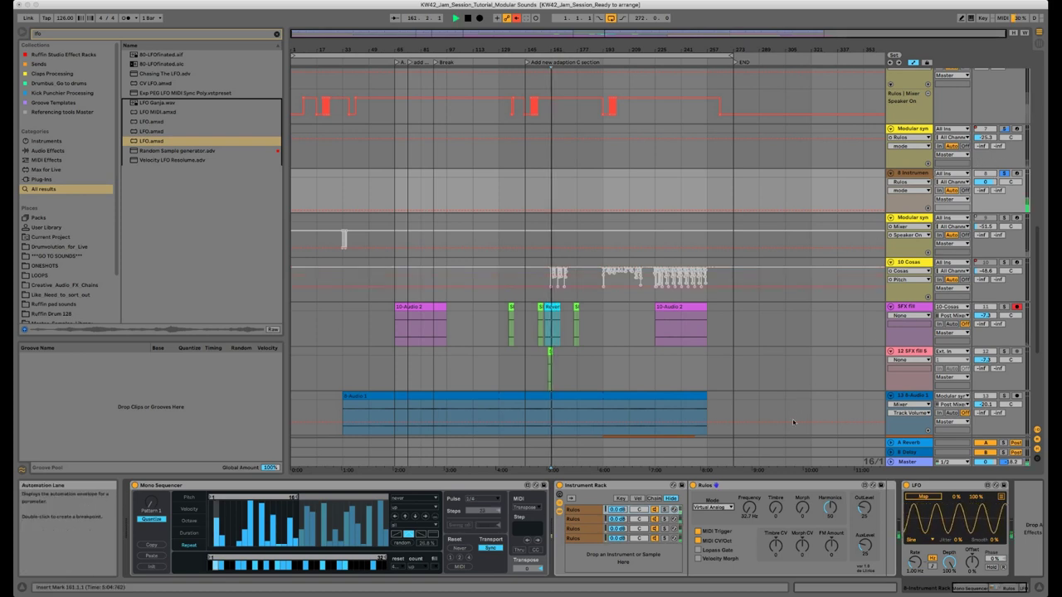
- Extend the zones of all four Rulos chains across the full chain range and distribute them equally
left_click(593, 528)
left_click(589, 538)
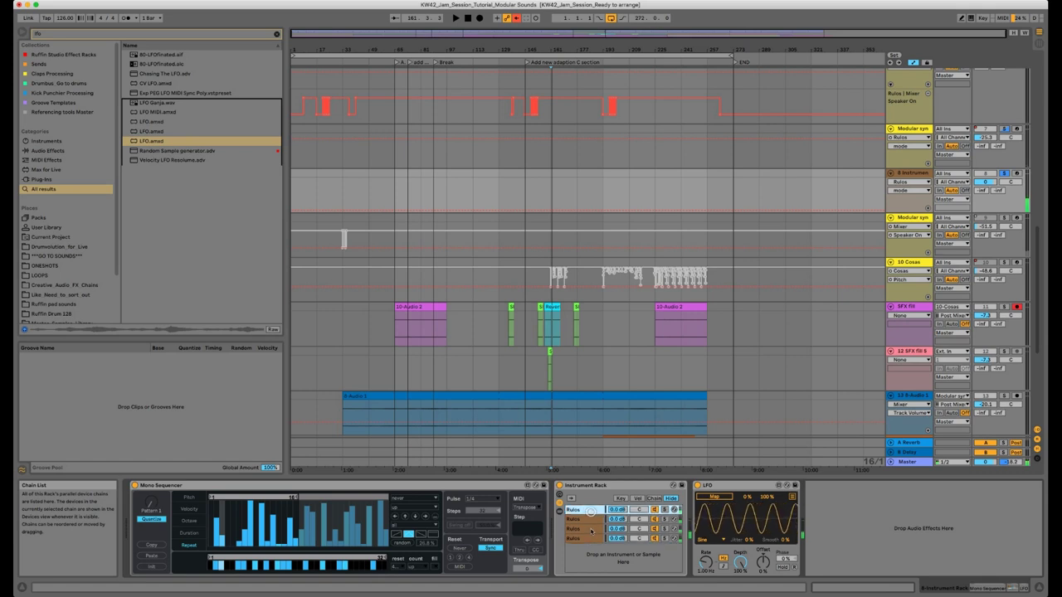
left_click(591, 511)
left_click(592, 538, "shift")
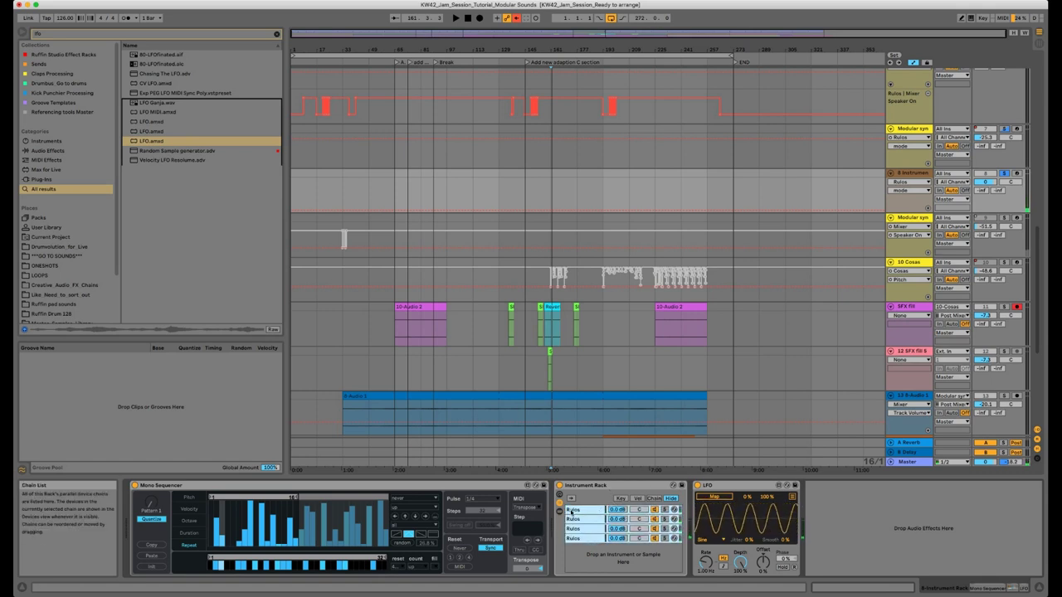
left_click(655, 498)
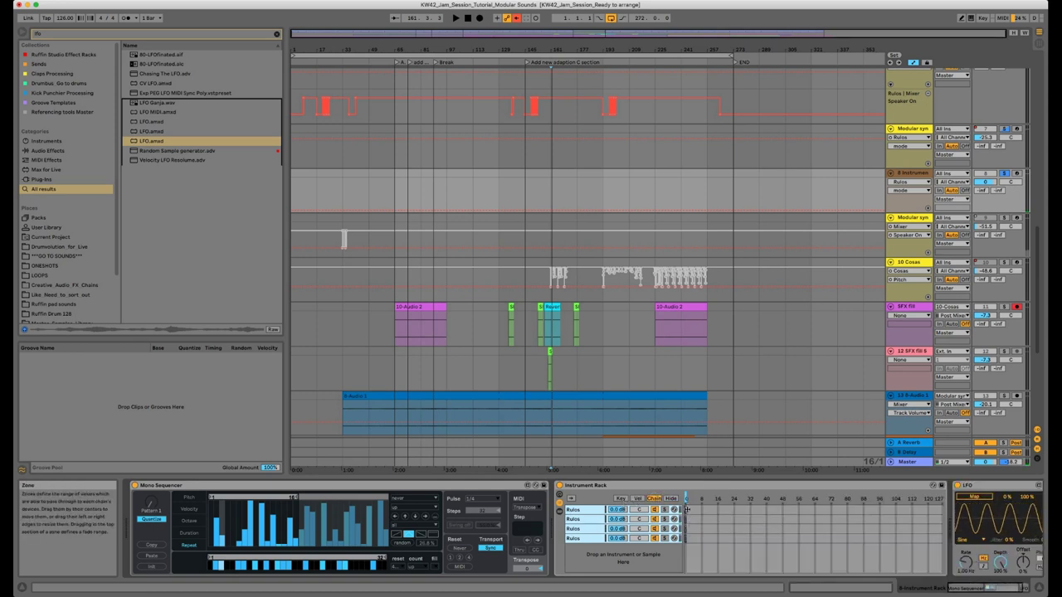
left_click_drag(687, 510, 947, 515)
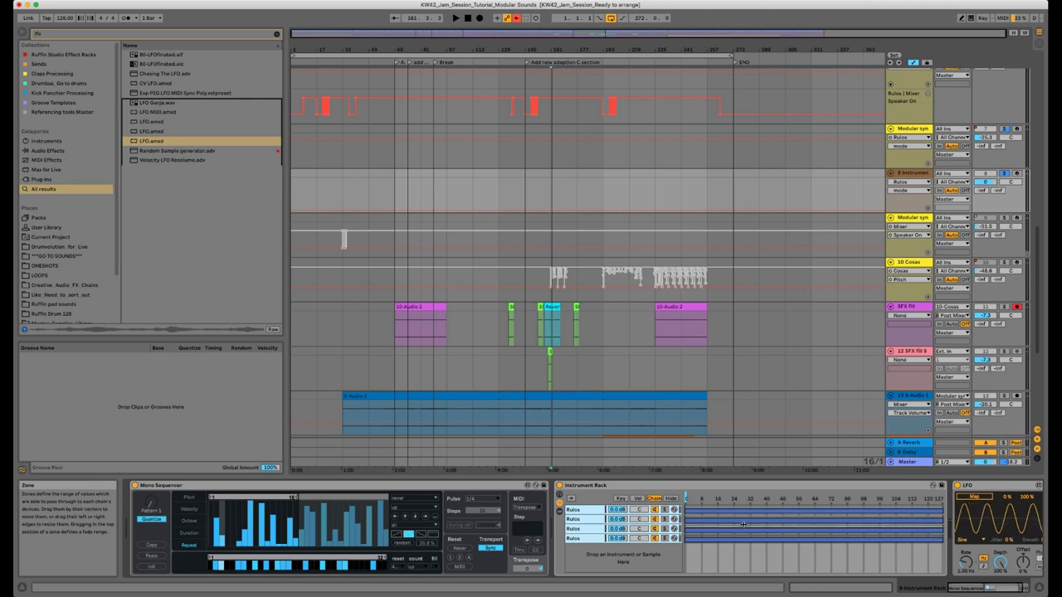
right_click(576, 509)
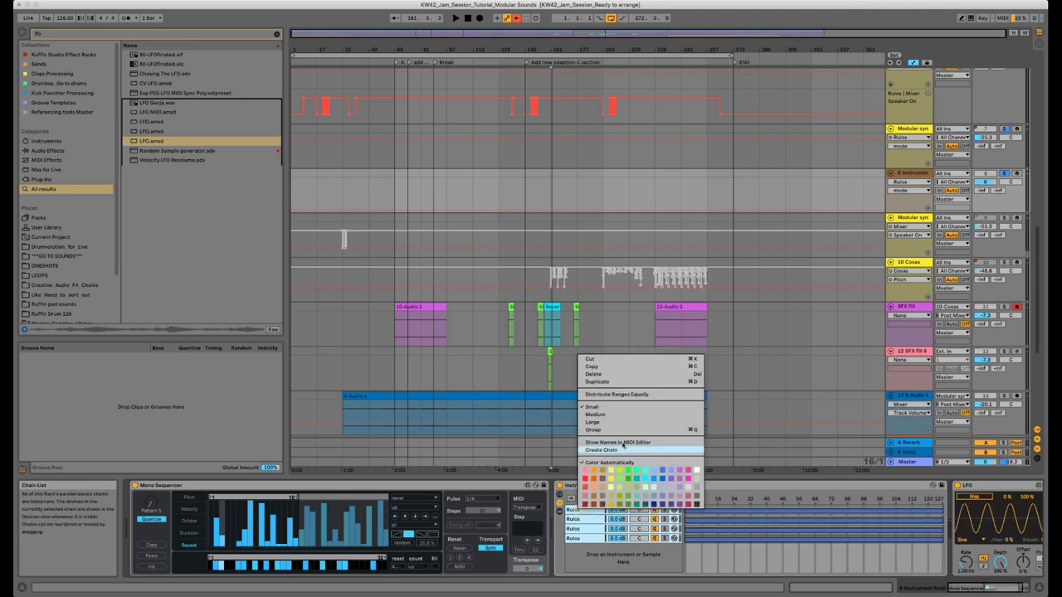
left_click(614, 395)
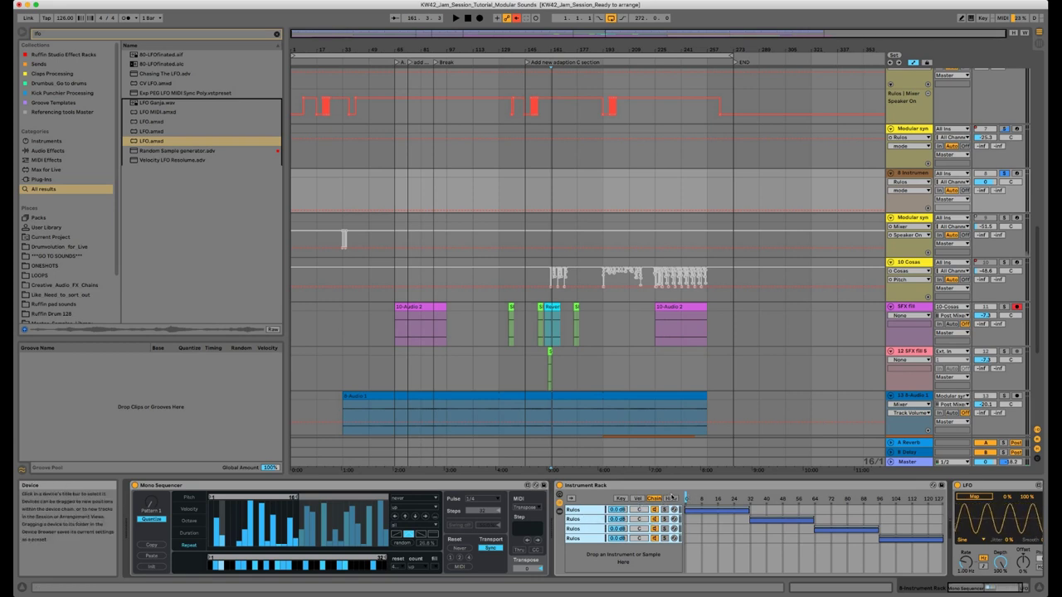
- Audition the rack's chain zones and map the LFO to the rack's Chain Selector
mouse_move(686, 498)
left_mouse_down()
mouse_move(723, 499)
mouse_move(685, 498)
left_mouse_up()
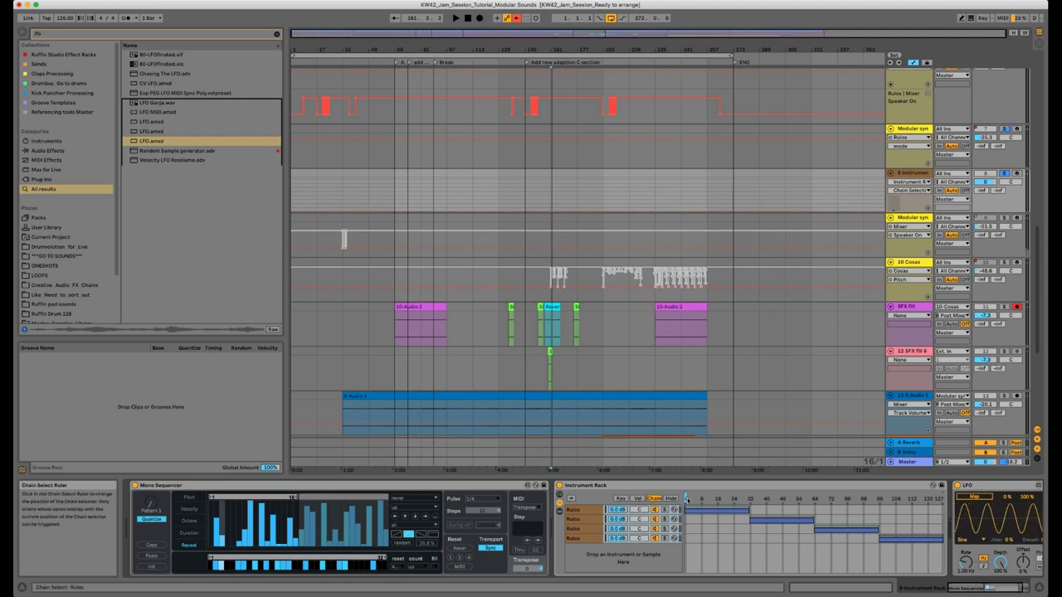
key("space")
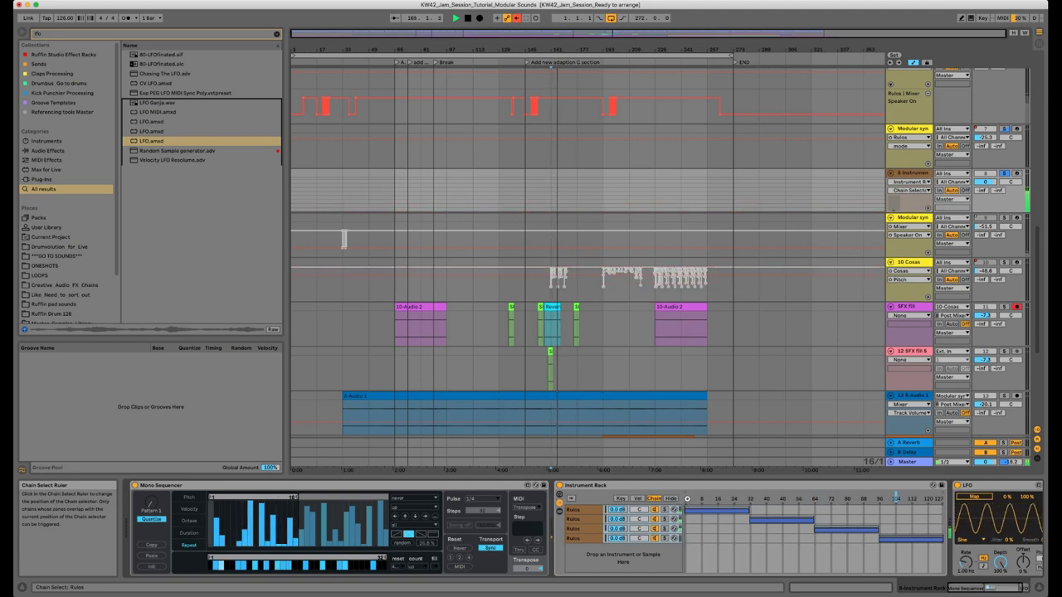
left_click(586, 509)
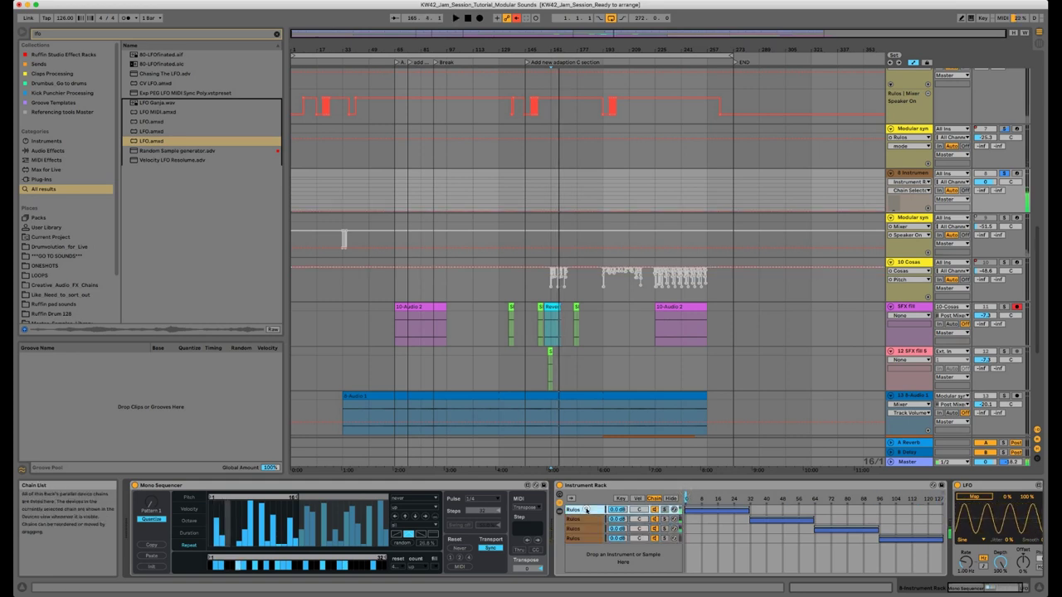
key("Down")
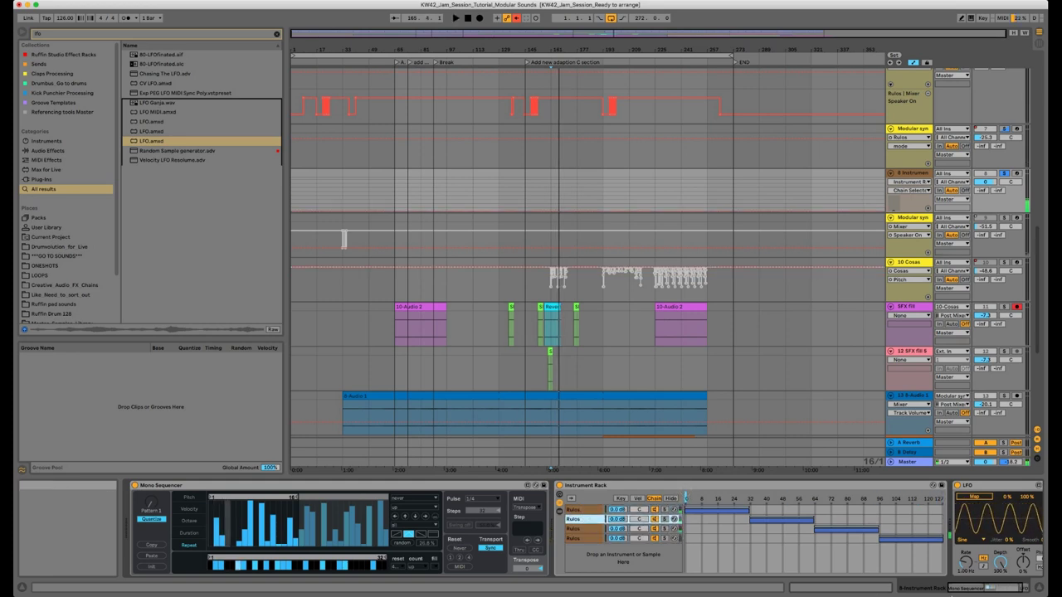
scroll(888, 514, "right", 2)
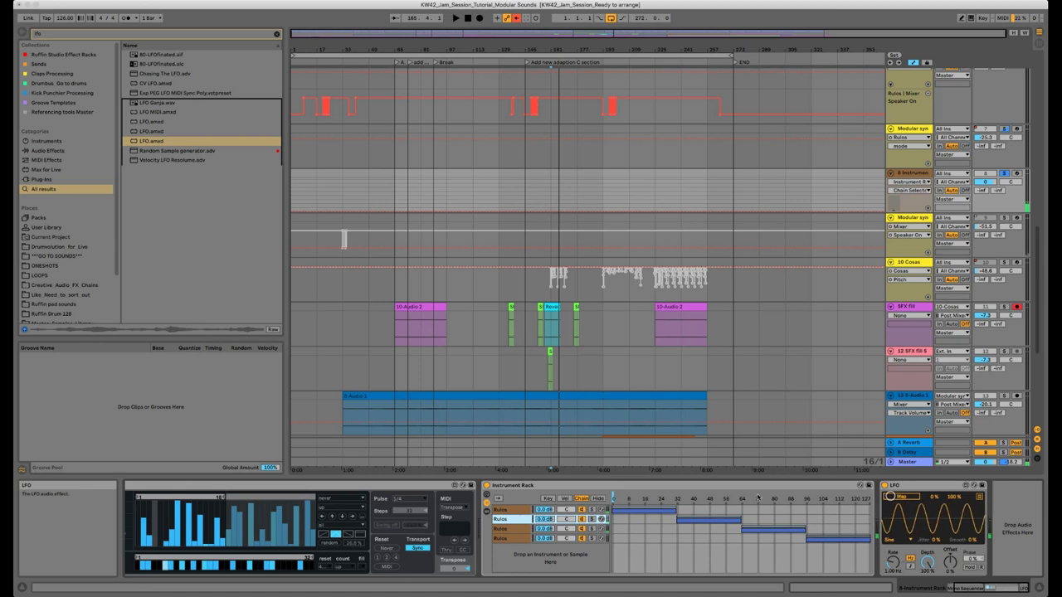
left_click(623, 499)
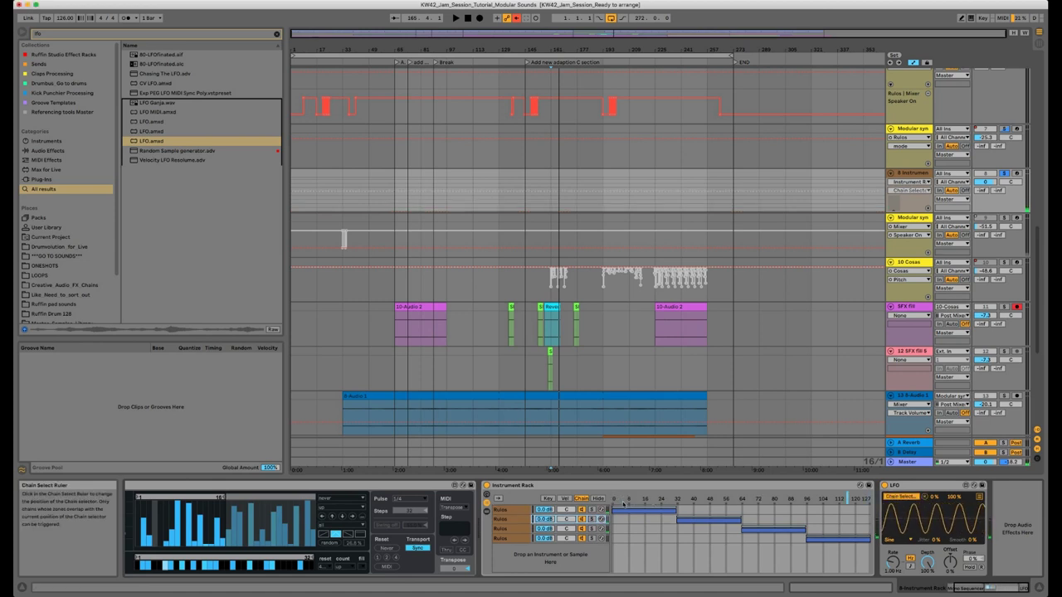
- Set the chain-selecting LFO to a Random shape, reduce its depth slightly and sync its rate to 3/16
left_click(900, 540)
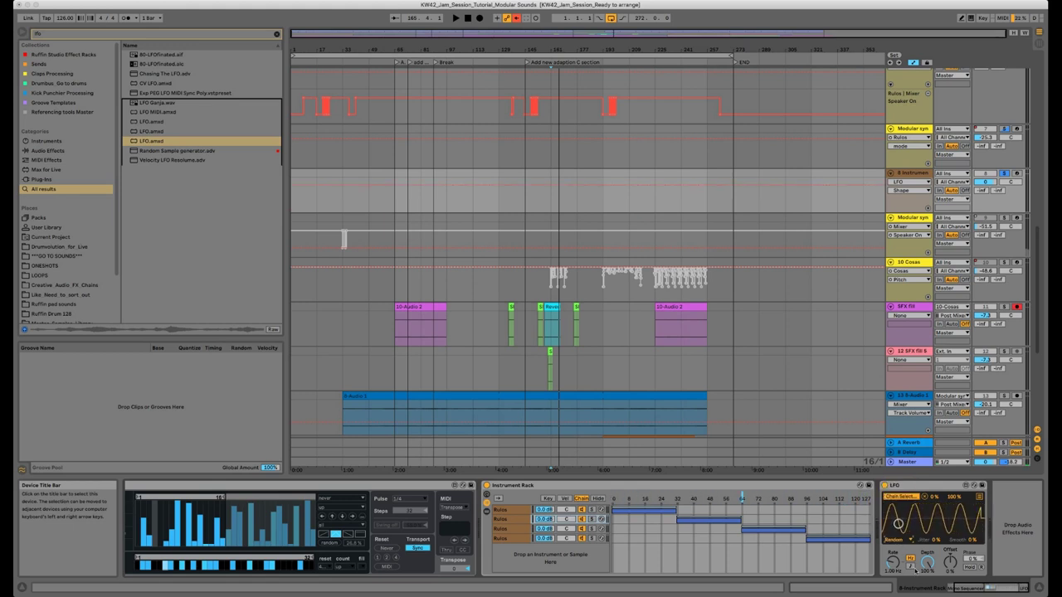
left_click(910, 561)
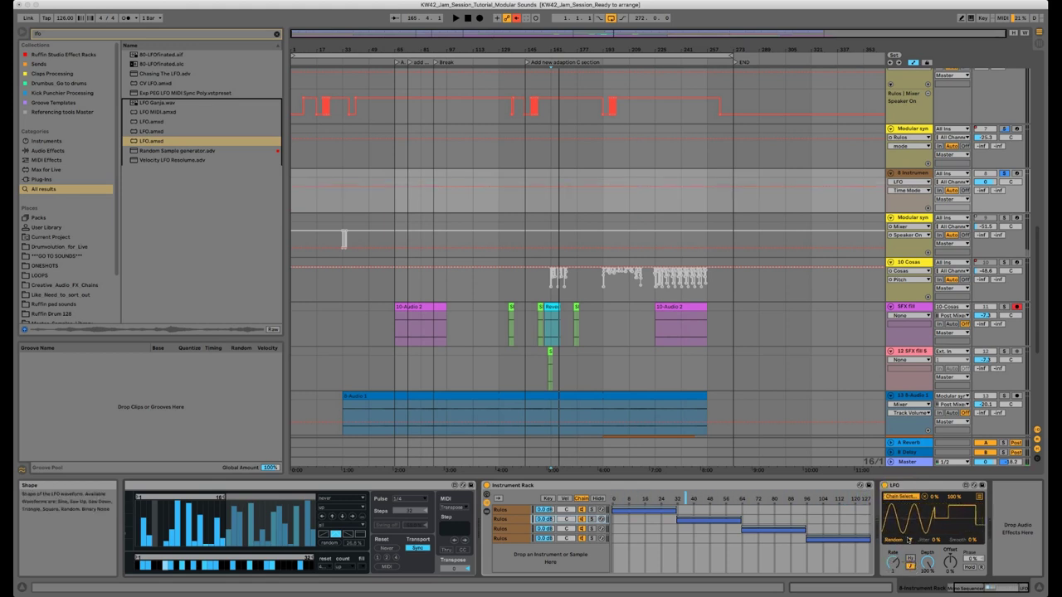
left_click_drag(928, 562, 929, 567)
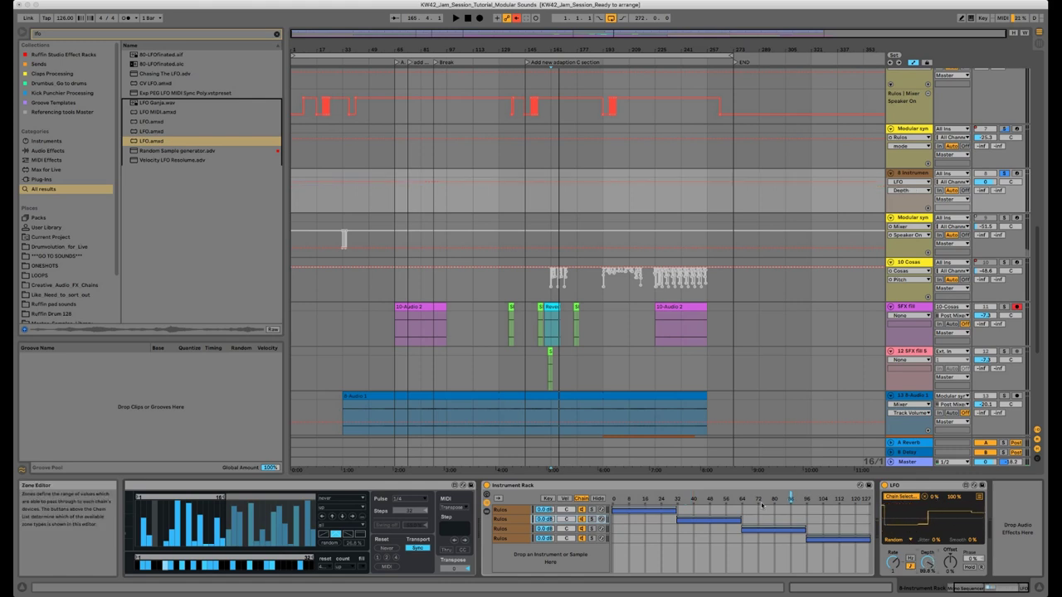
left_click_drag(893, 562, 896, 581)
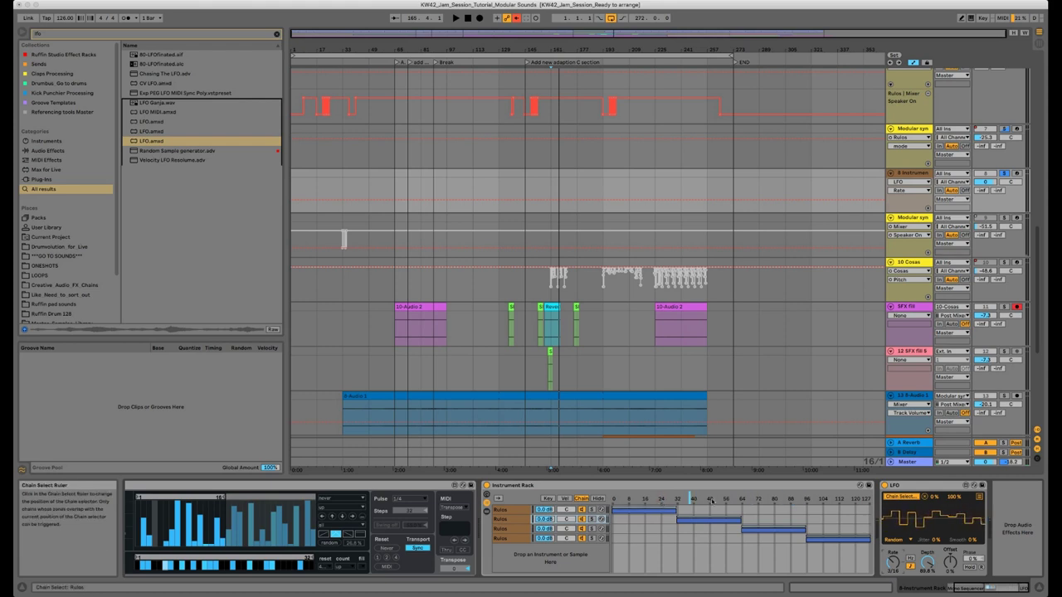
- Solo the first Rulos chain in Wavetable mode at about 223 Hz and lower the track volume to -20 dB
left_click(515, 528)
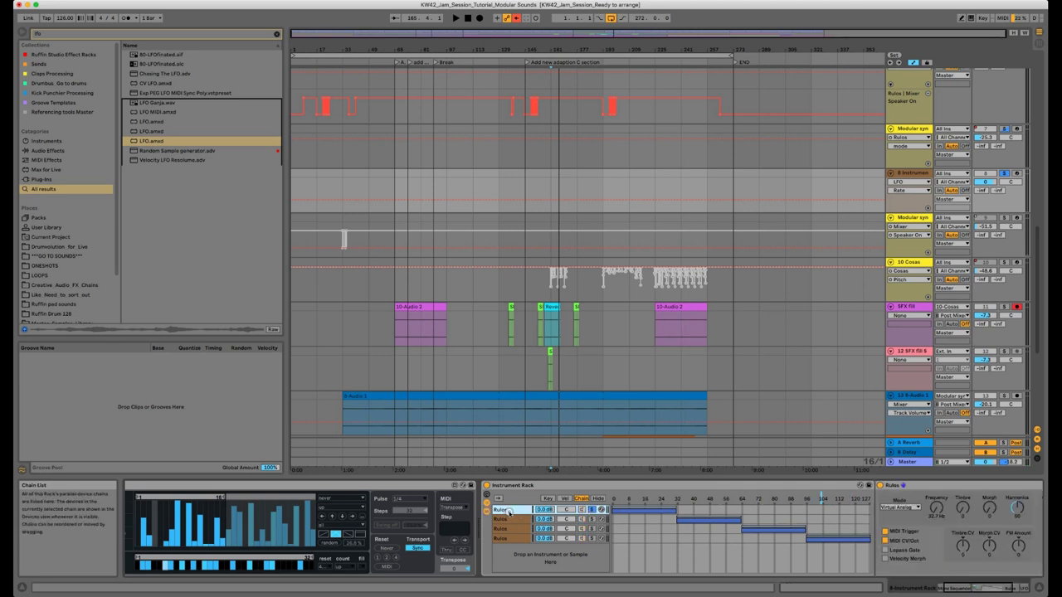
left_click(509, 513)
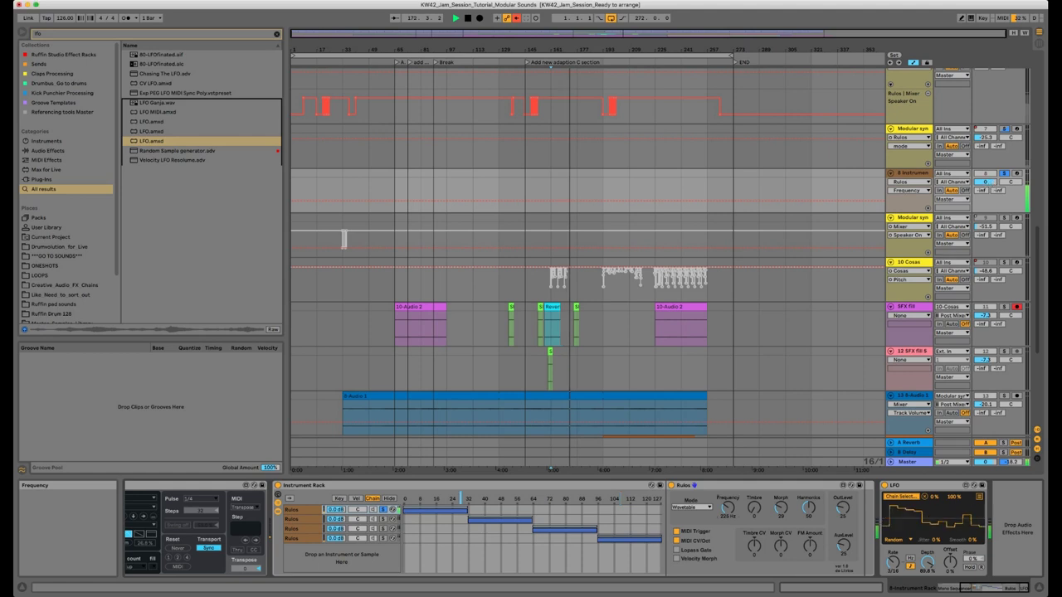
left_click_drag(988, 183, 988, 181)
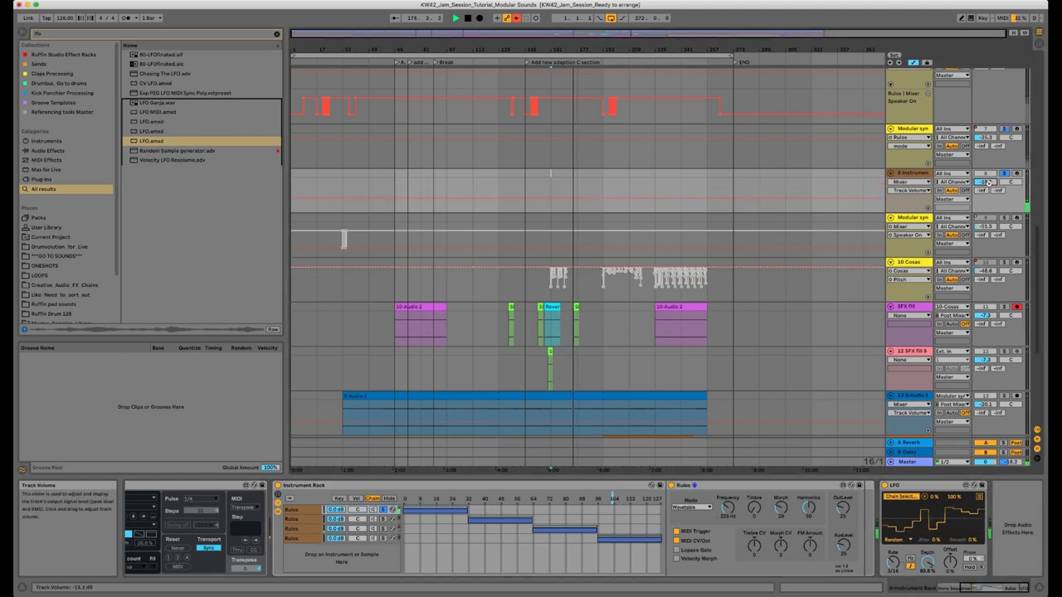
left_click_drag(987, 182, 985, 184)
- Adjust the first chain's Morph and Harmonics during playback, lower its frequency to about 101 Hz and enable Velocity Morph
left_click(781, 502)
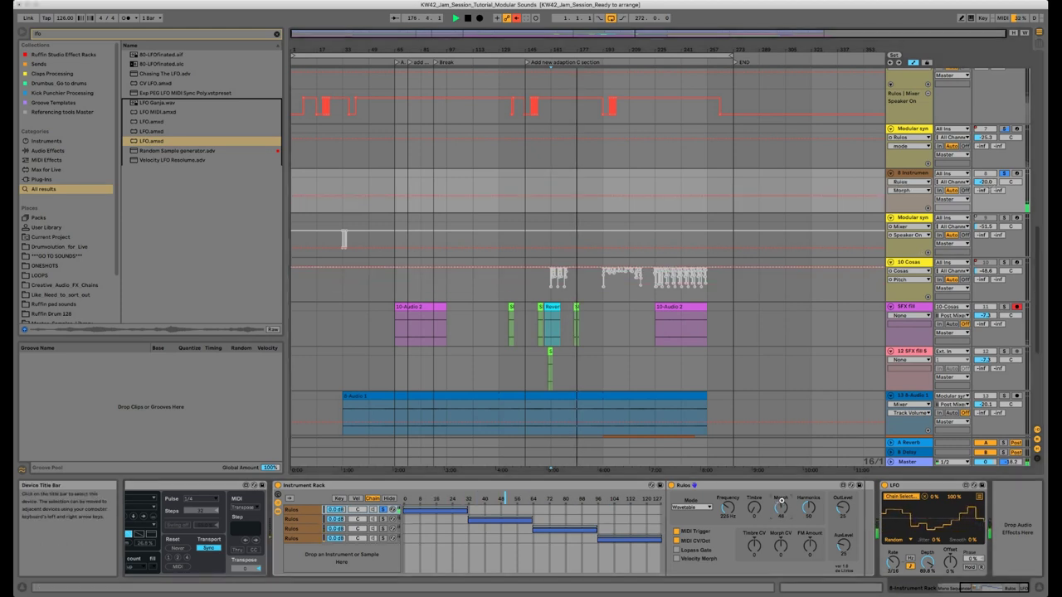
left_click_drag(781, 502, 780, 499)
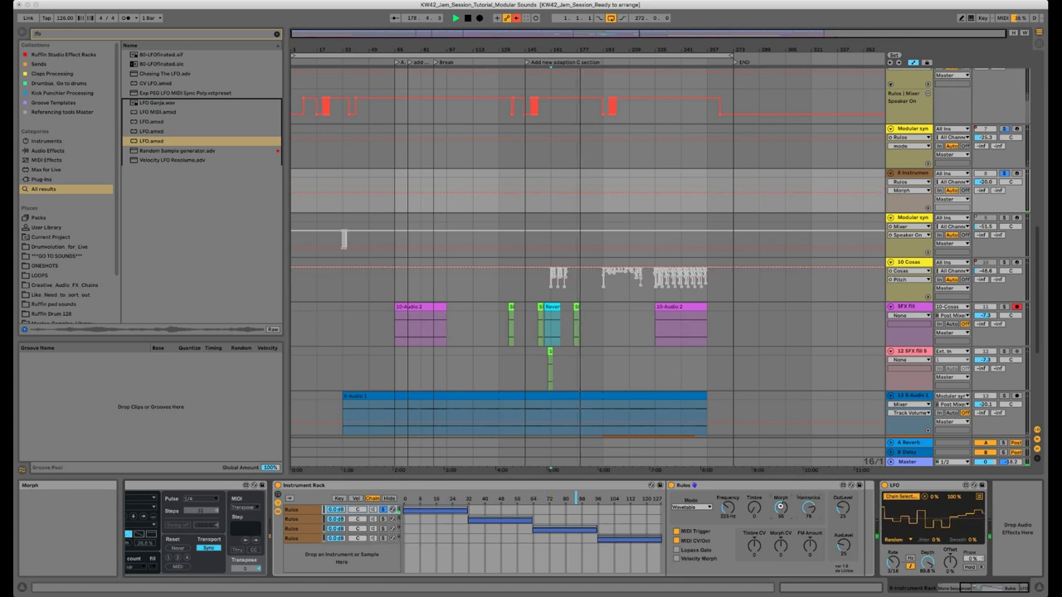
left_click(784, 508)
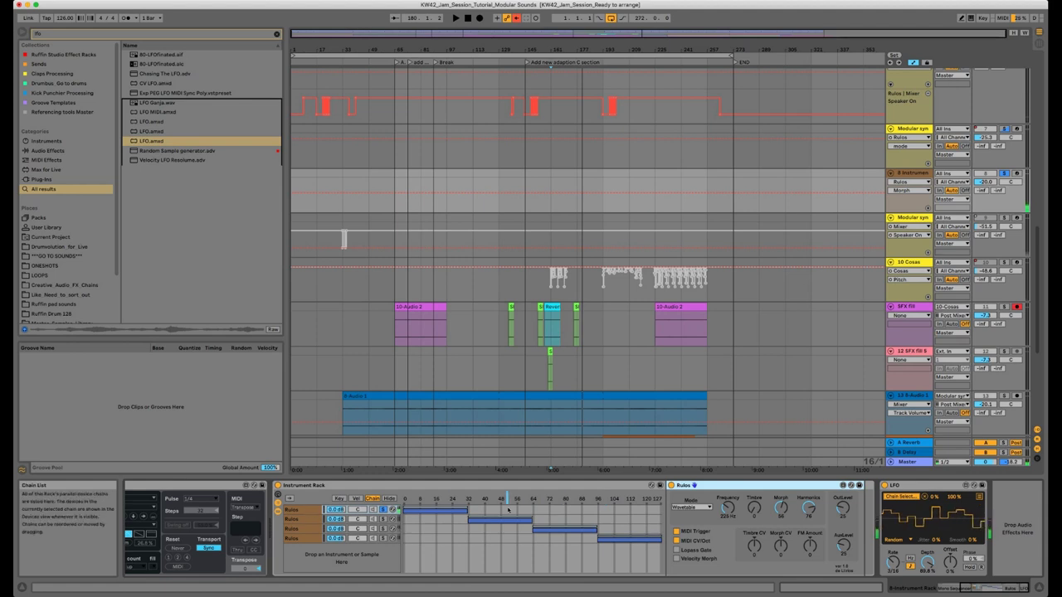
left_click(809, 508)
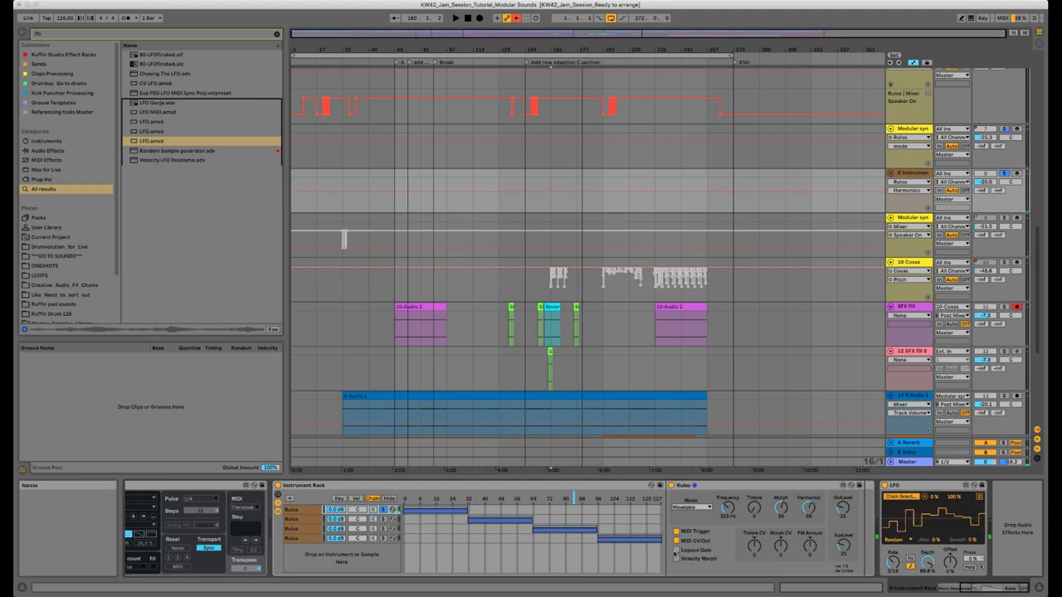
key("space")
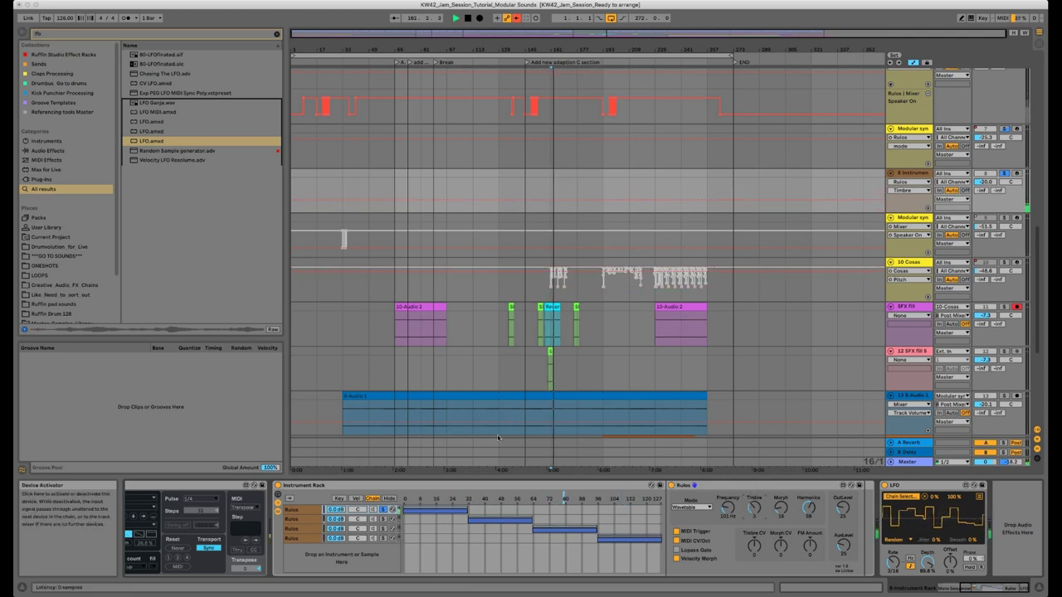
- Add a second LFO after Rulos in the first chain, set to Random and mapped to Morph with a narrowed range
left_click(207, 143)
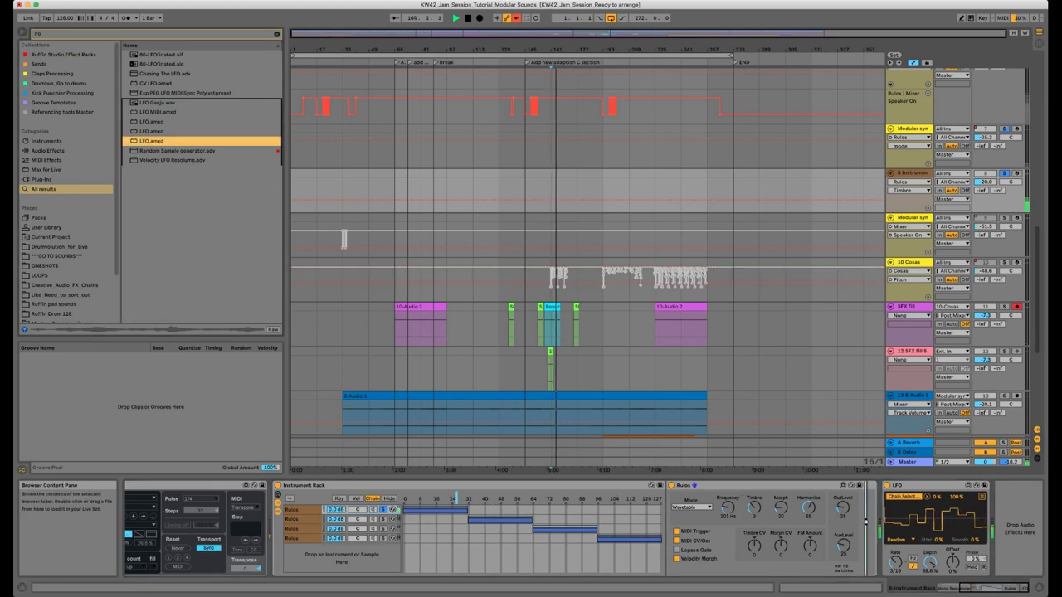
key("Return")
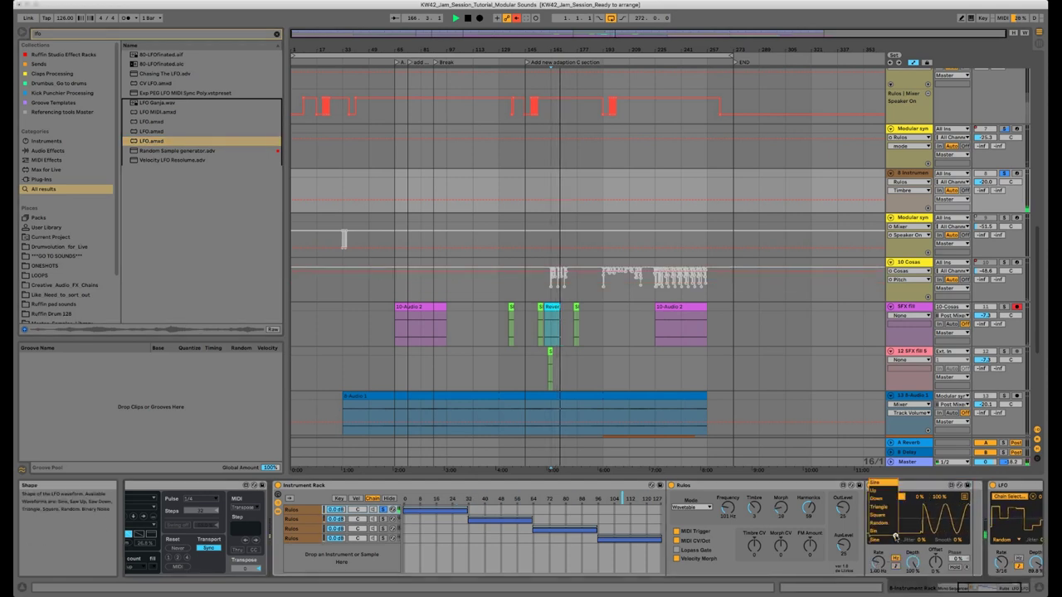
left_click(879, 539)
key("Escape")
left_click(878, 496)
left_click(780, 507)
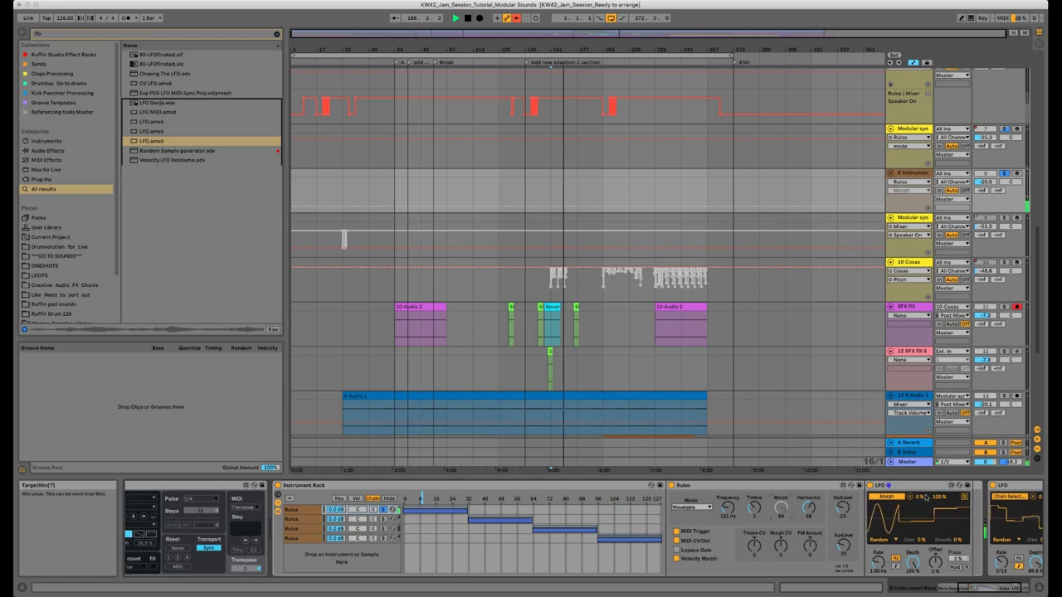
mouse_move(921, 496)
left_mouse_down()
mouse_move(942, 506)
mouse_move(920, 493)
left_mouse_up()
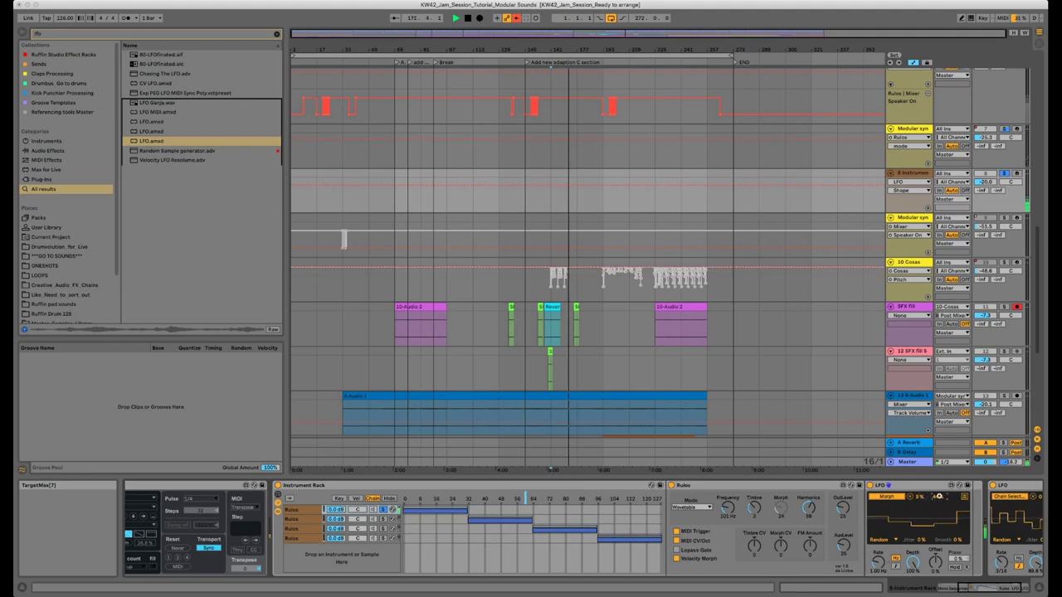
- Map the first chain's LFO also to Harmonics and Frequency with narrowed ranges, and adjust the FM Amount of Rulos
left_click(964, 496)
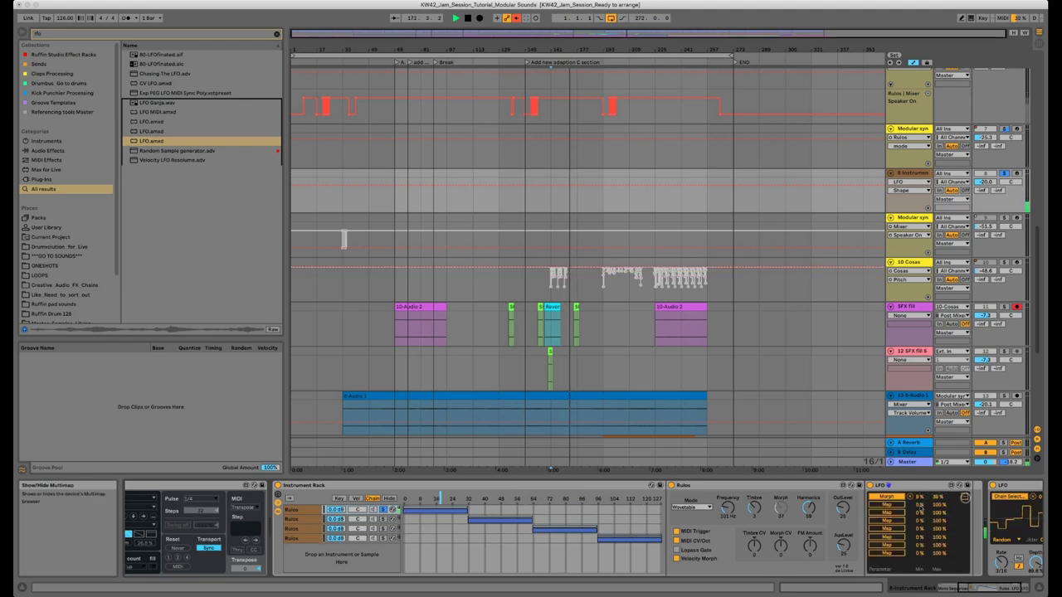
left_click(896, 505)
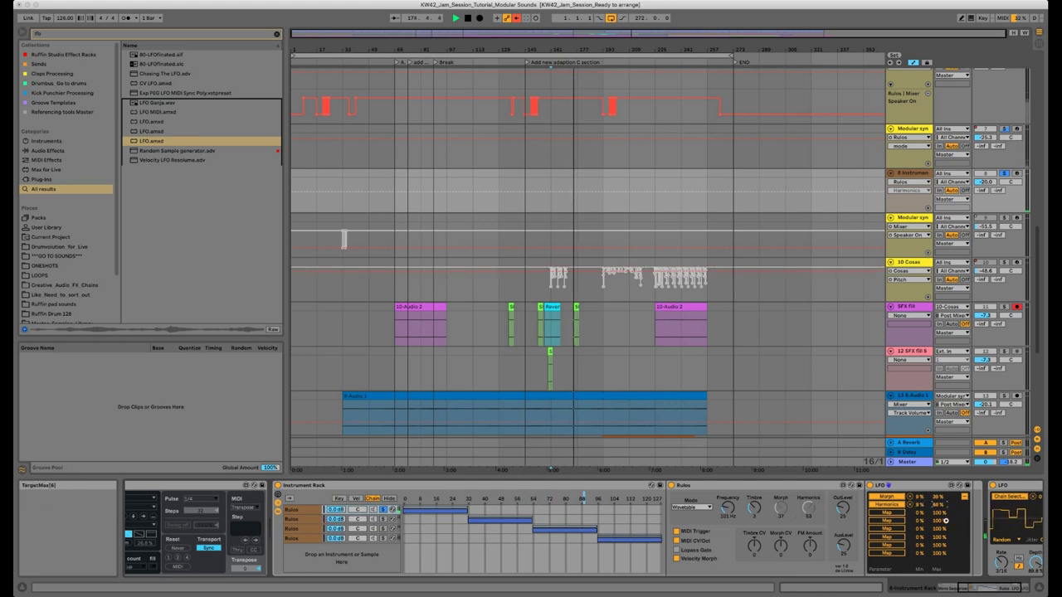
left_click_drag(945, 521, 922, 497)
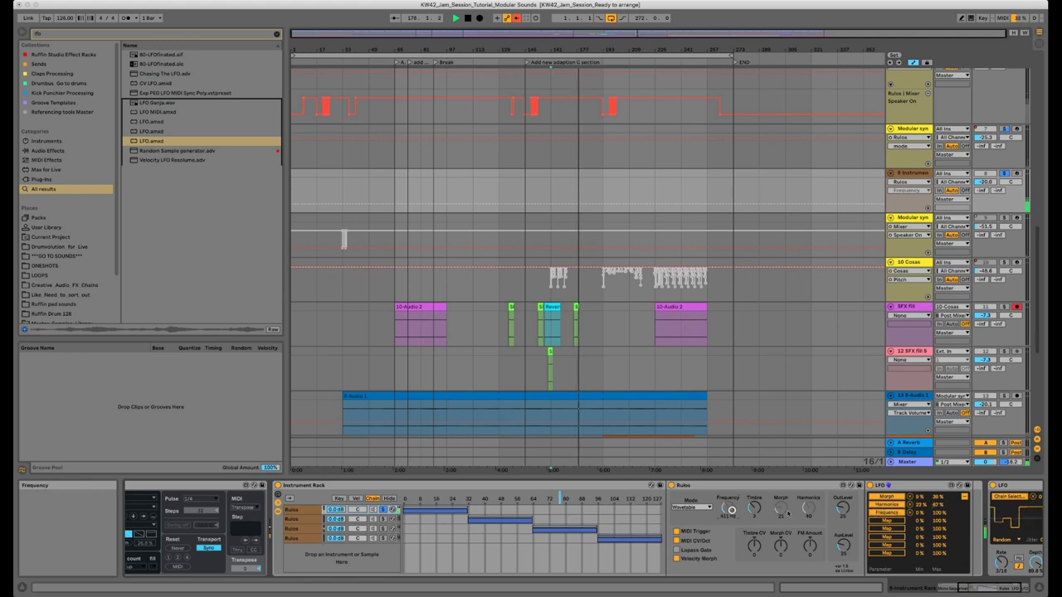
mouse_move(939, 513)
left_mouse_down()
mouse_move(938, 540)
mouse_move(921, 508)
left_mouse_up()
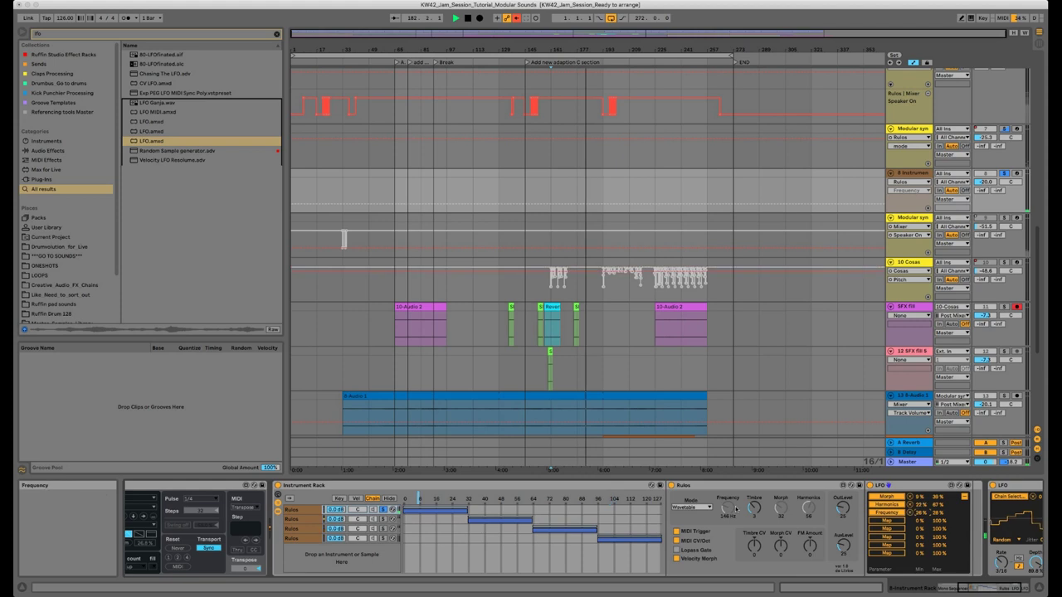
left_click(807, 537)
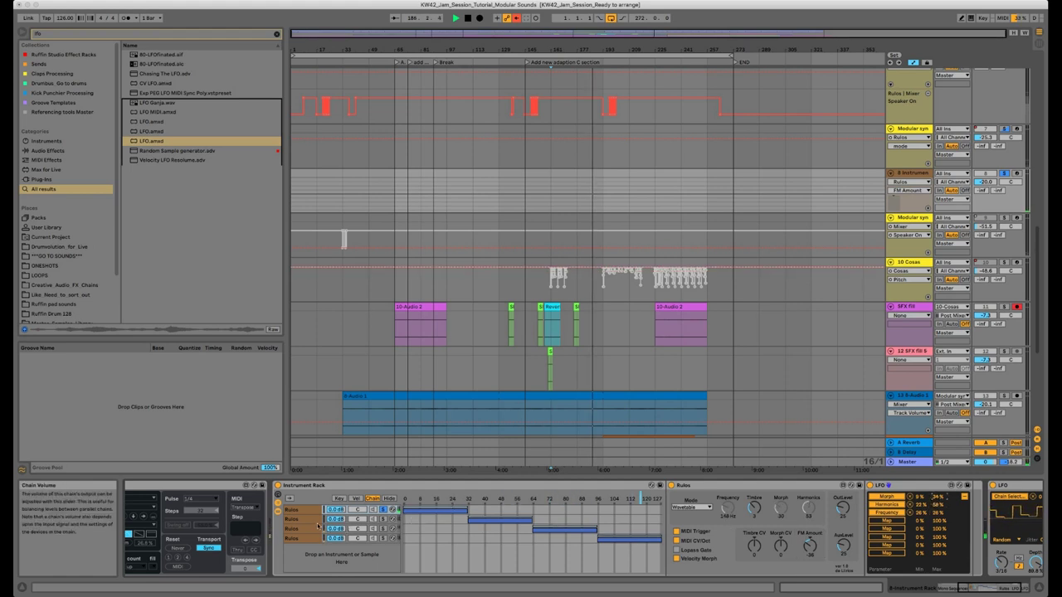
- Solo the second Rulos chain in Modal mode and narrow the chain-switching LFO's Timbre range to a 48% maximum
left_click(383, 519)
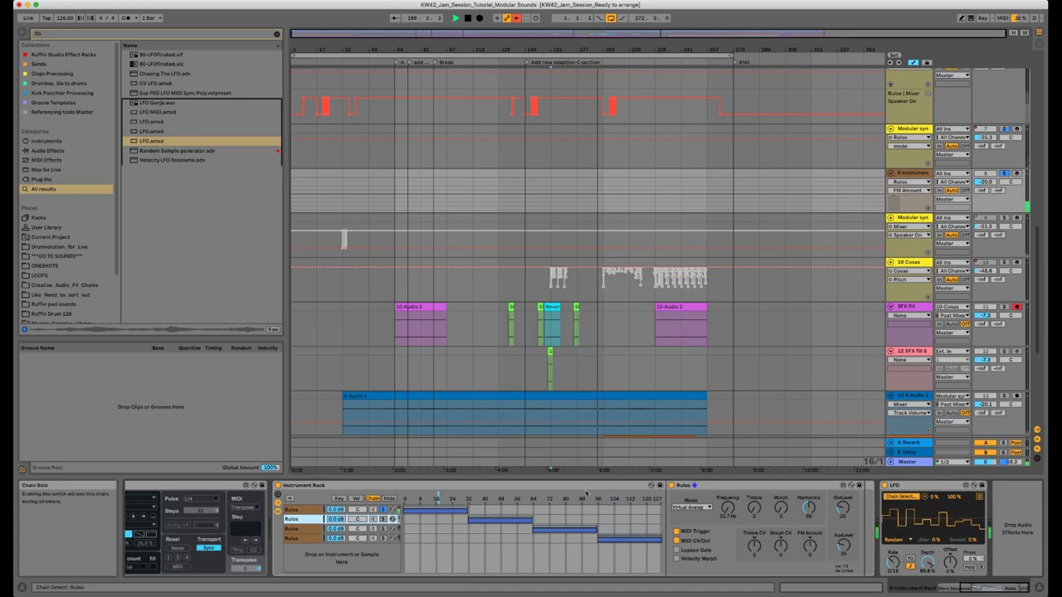
left_click(691, 507)
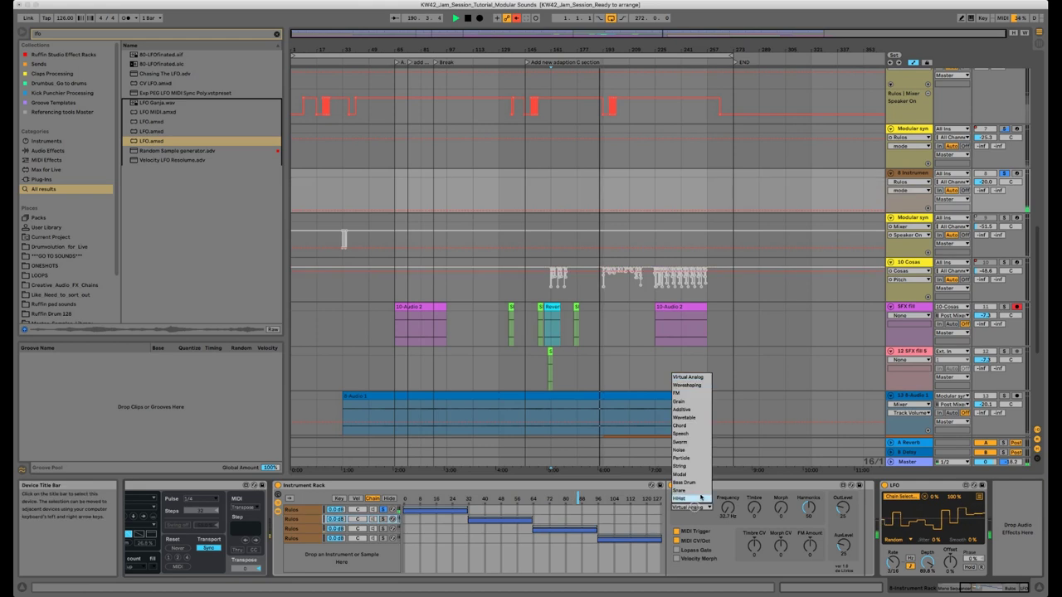
left_click(698, 395)
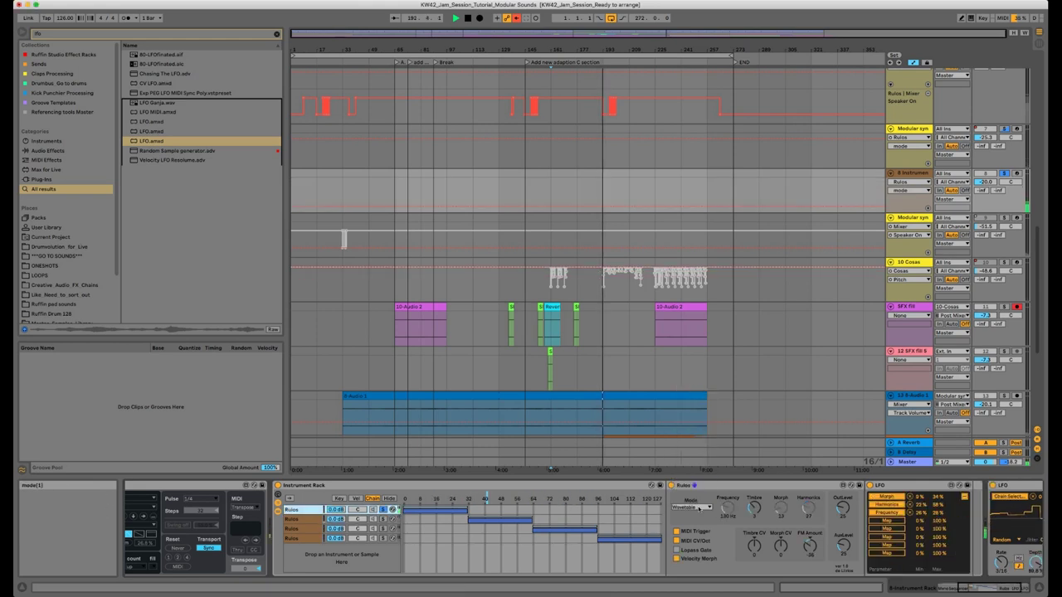
left_click(690, 507)
left_click(687, 393)
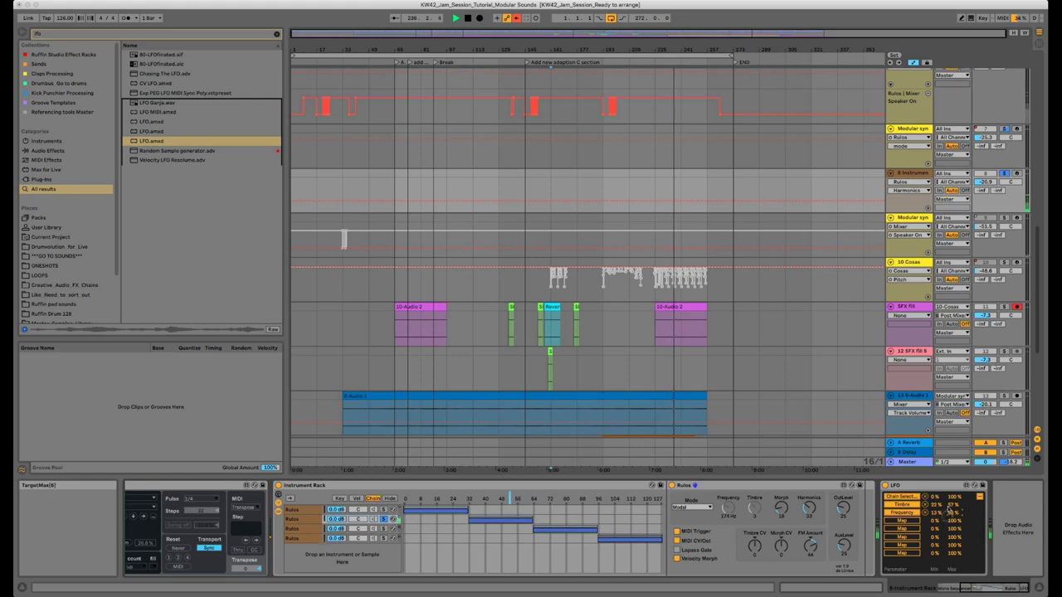
left_click_drag(948, 512, 952, 504)
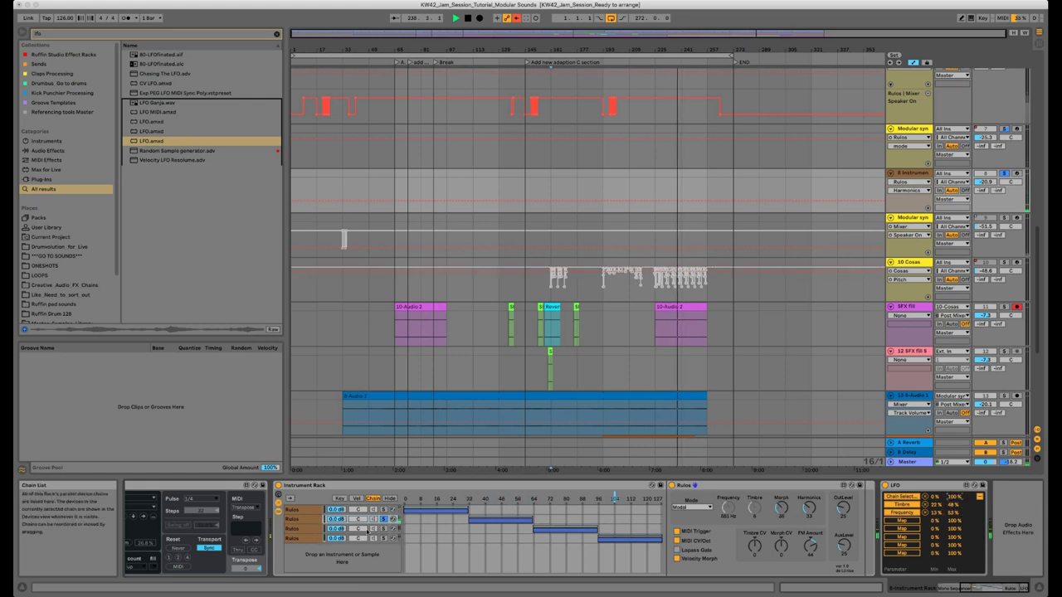
- Solo the third Rulos chain, try Chord mode with Velocity Morph enabled, and settle on Bass Drum mode
left_click(293, 530)
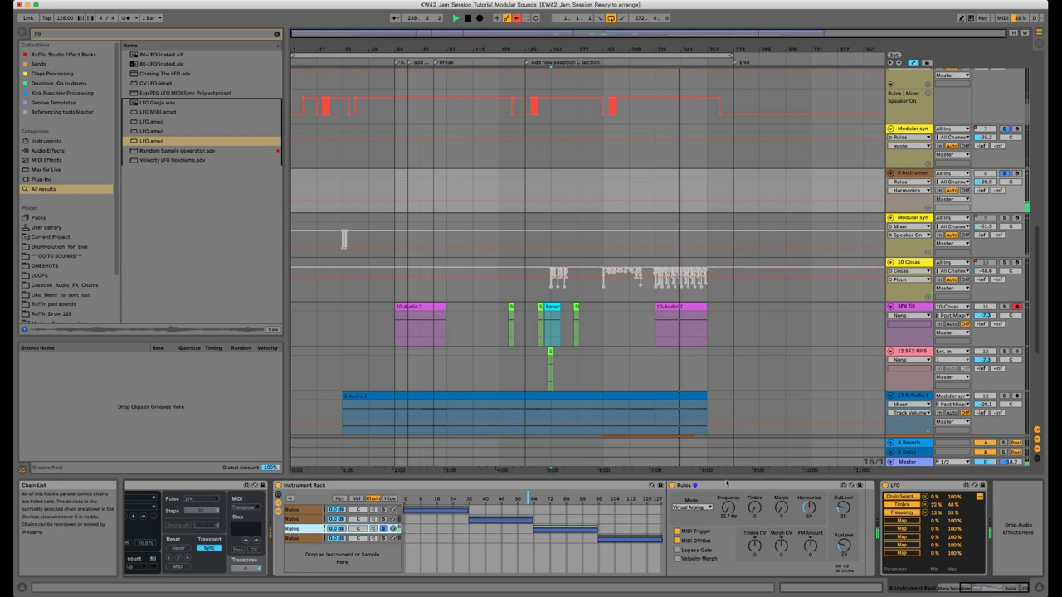
left_click(691, 507)
left_click(695, 426)
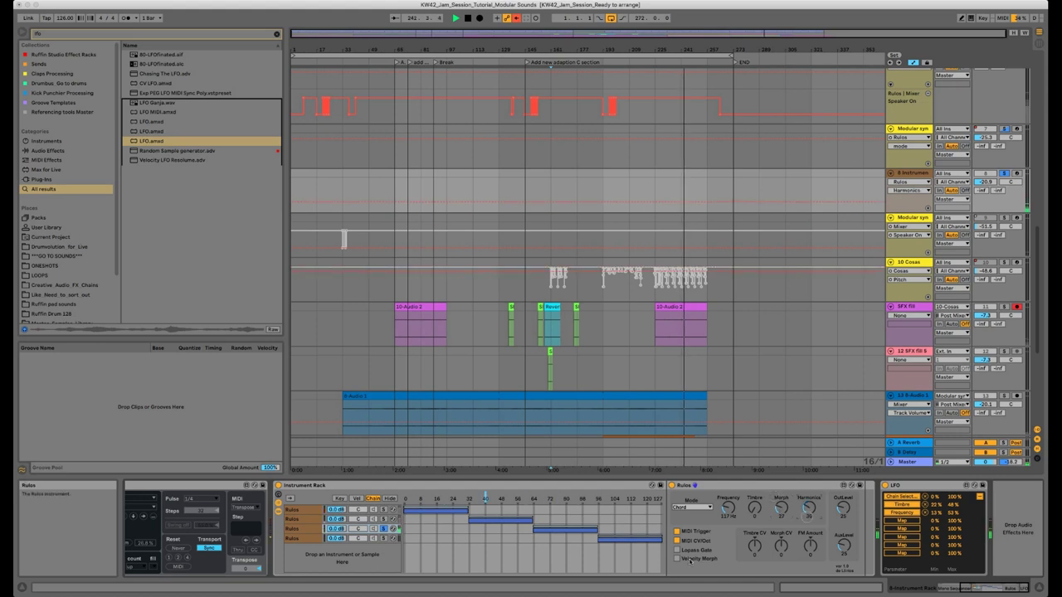
left_click(695, 507)
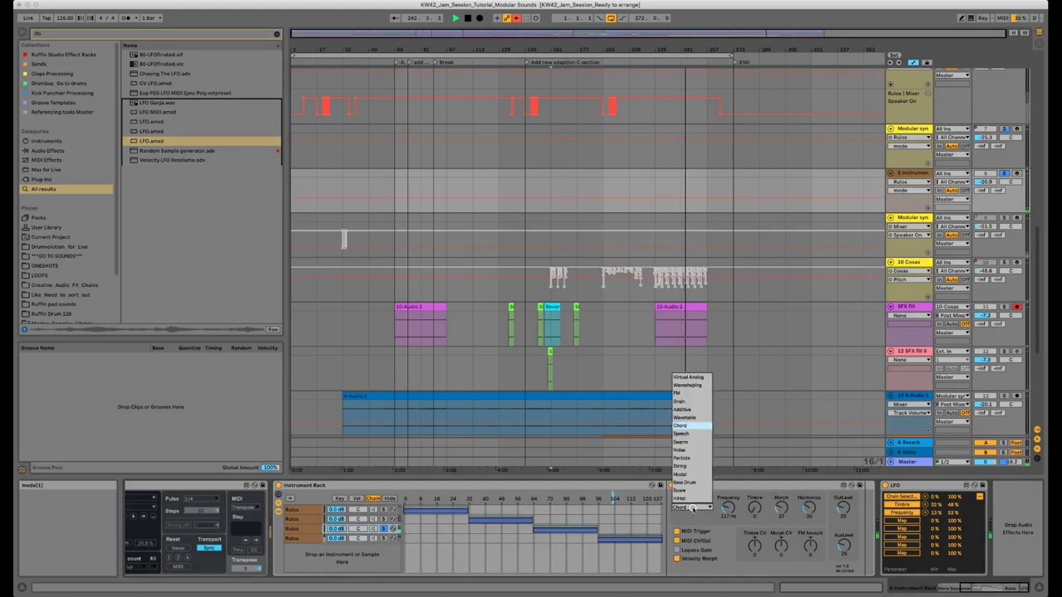
left_click(686, 482)
- Adjust the third chain's Frequency, Timbre and Harmonics during playback
left_click_drag(727, 508, 728, 501)
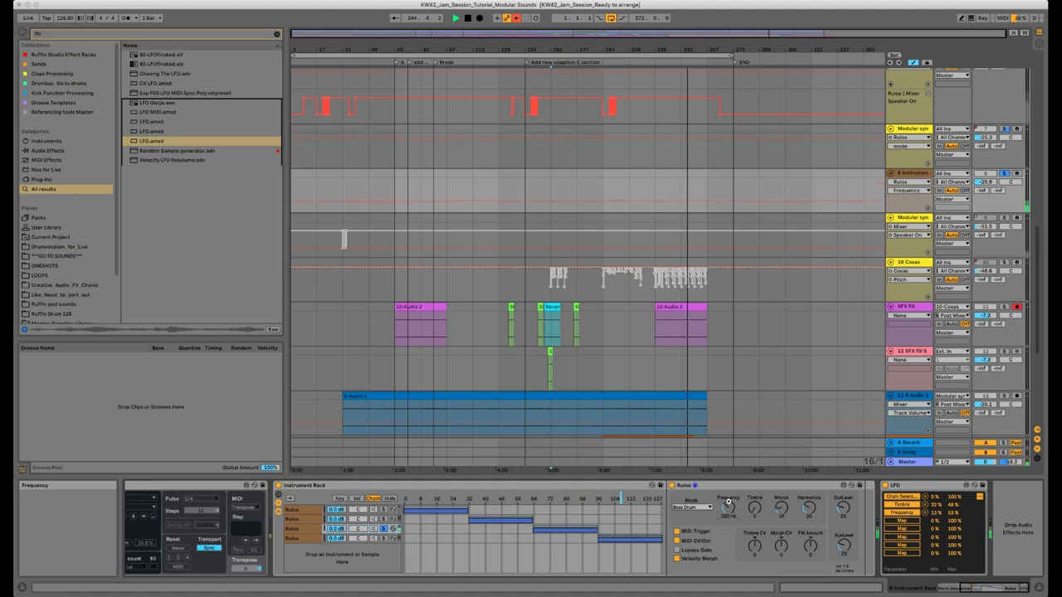
left_click(752, 508)
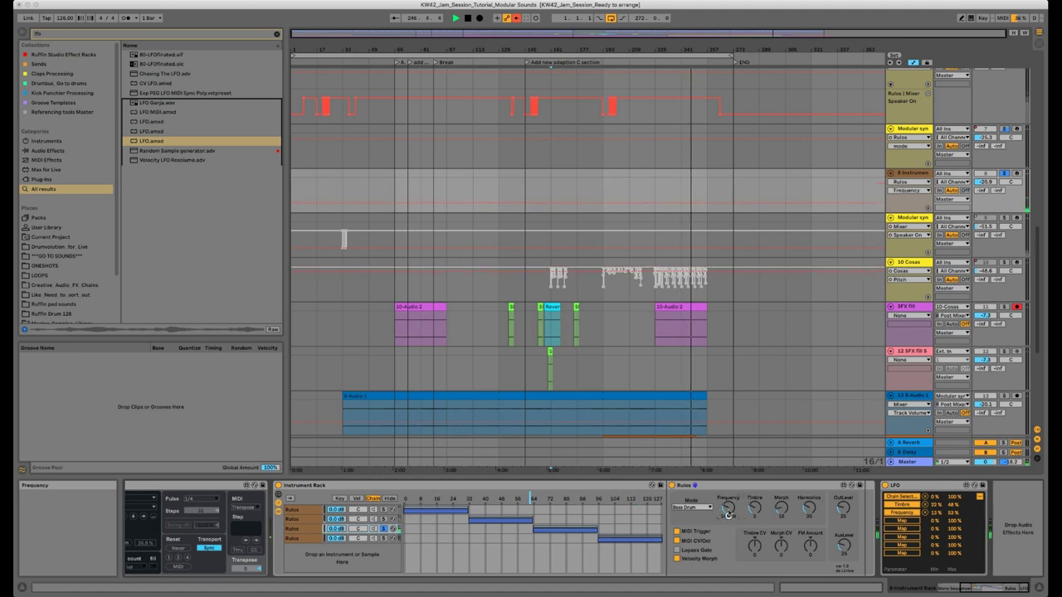
left_click_drag(808, 508, 809, 508)
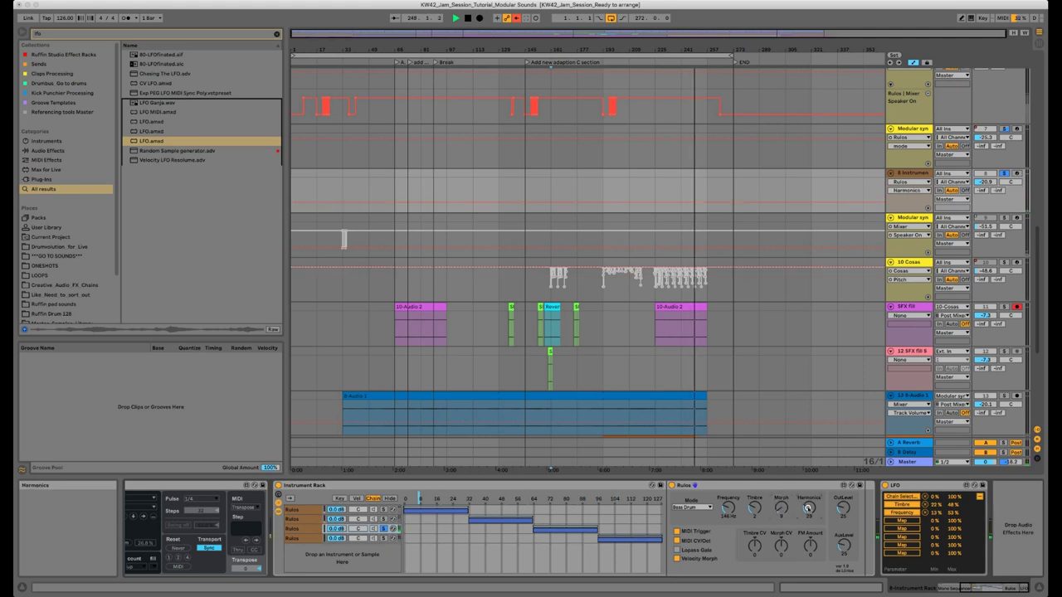
- Map the LFO to the third chain's Morph and Timbre with narrowed ranges, and lower its FM Amount
left_click(902, 520)
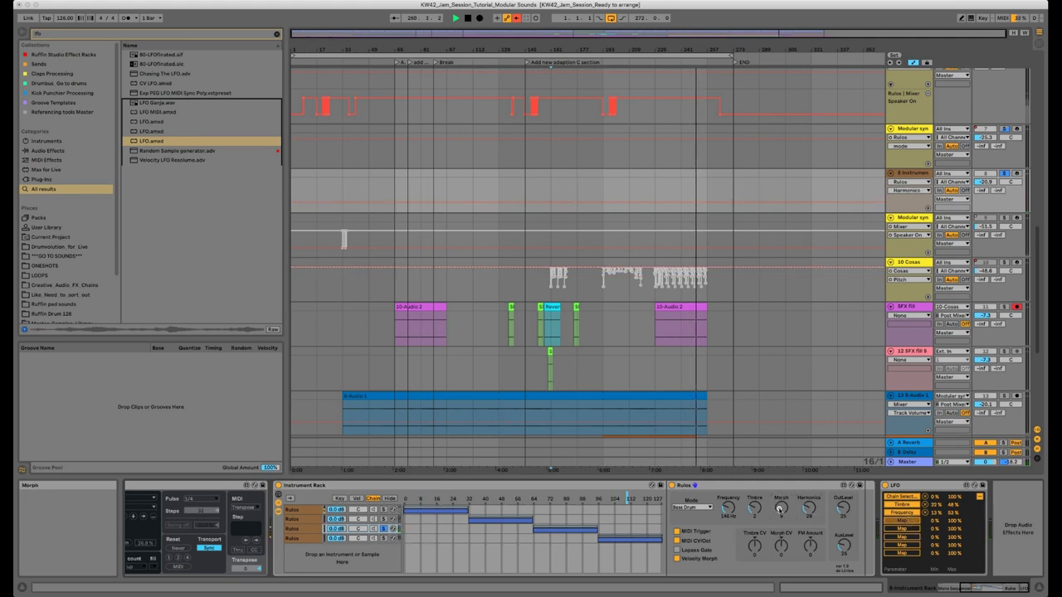
left_click(781, 508)
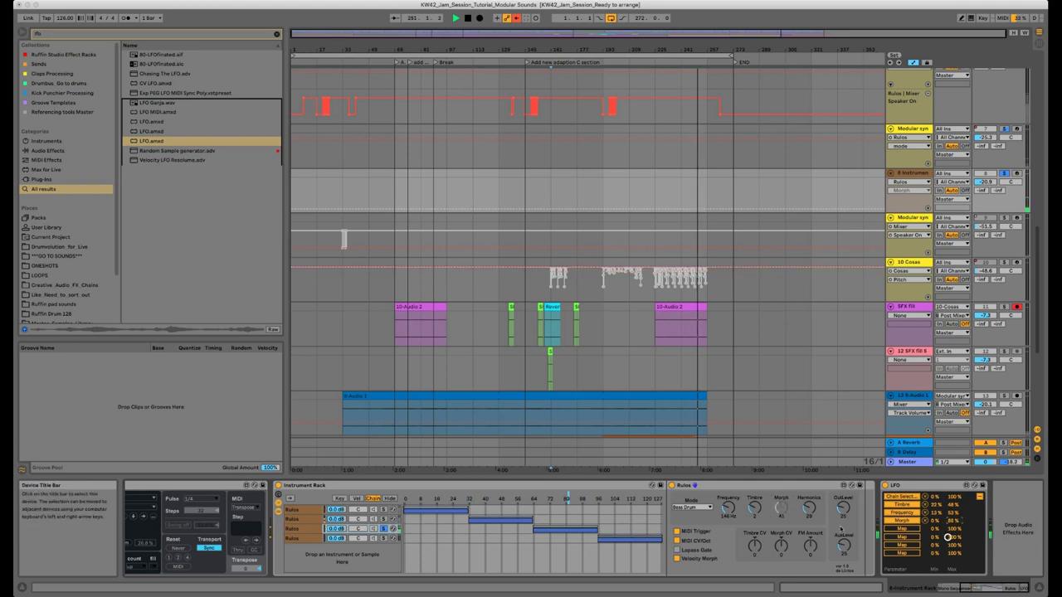
left_click(745, 515)
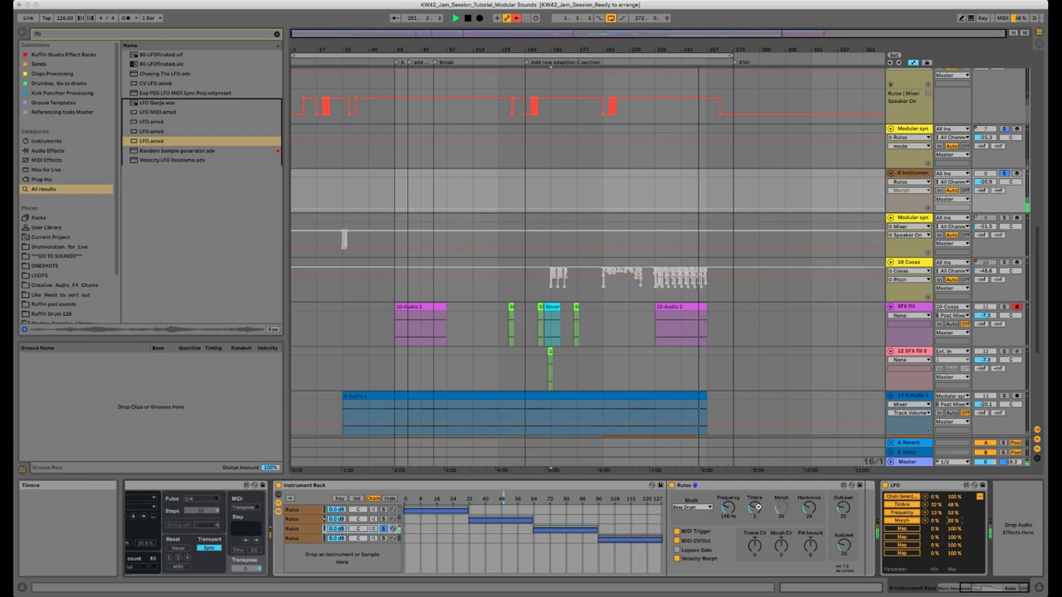
left_click(914, 528)
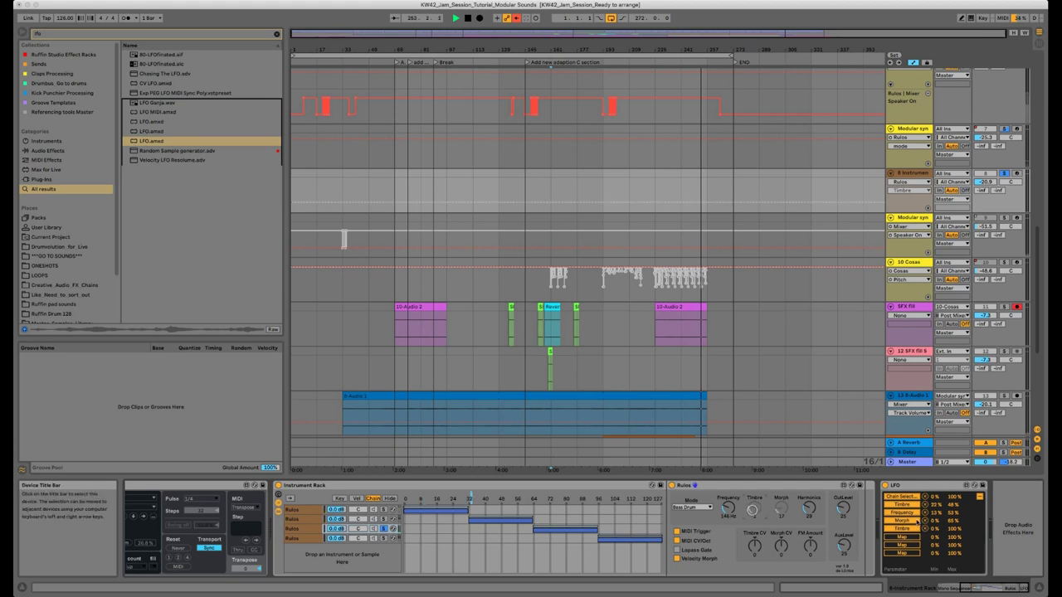
left_click_drag(935, 529, 951, 538)
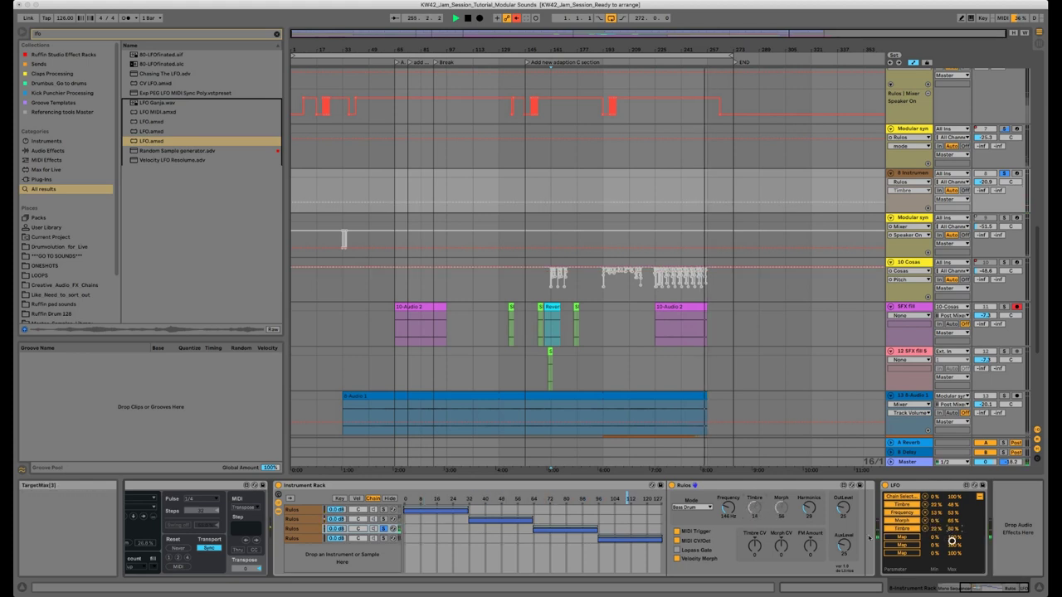
left_click_drag(813, 545, 822, 553)
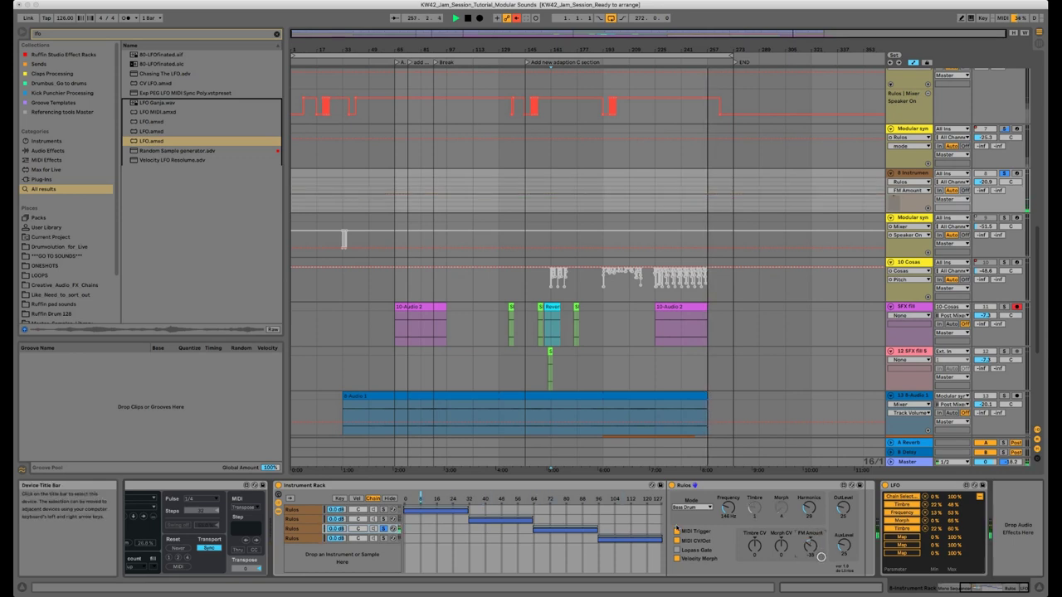
key("space")
- Solo the fourth Rulos chain, try Particle mode, settle on String mode, and adjust its Timbre and Frequency during playback
left_click(390, 539)
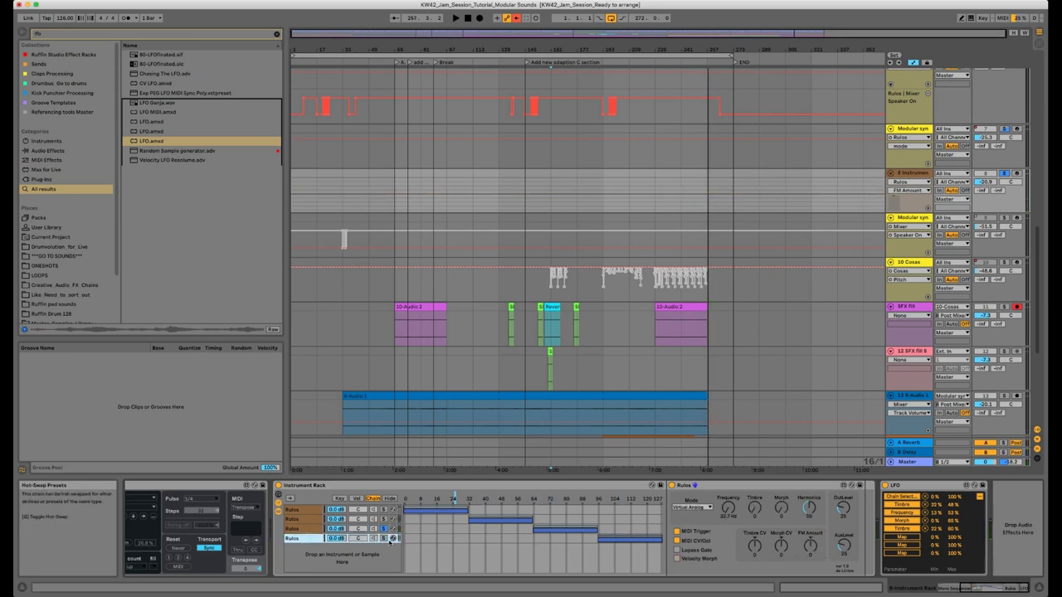
left_click(384, 539)
left_click(691, 507)
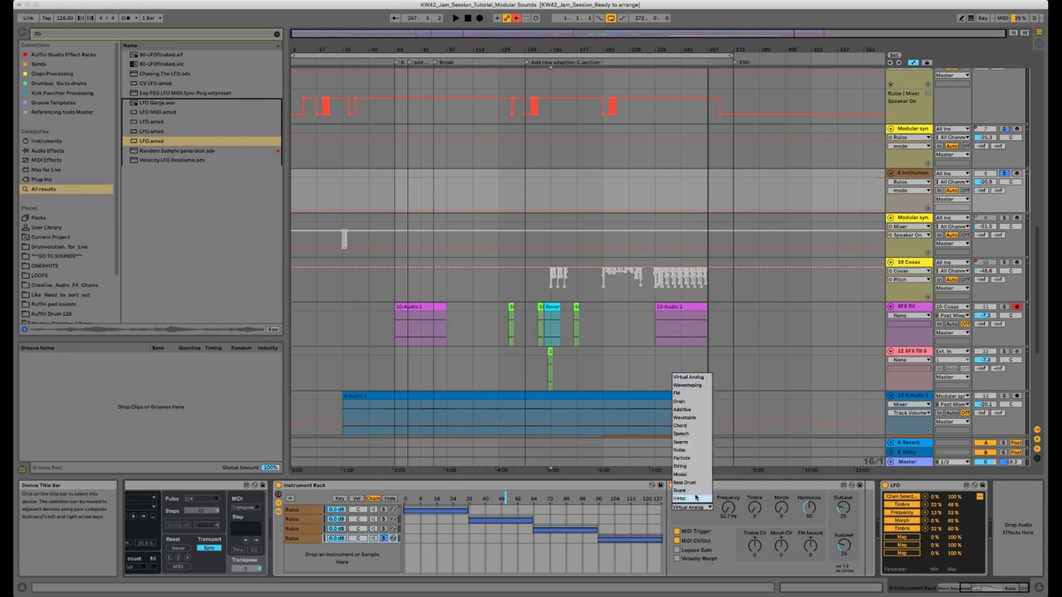
left_click(694, 459)
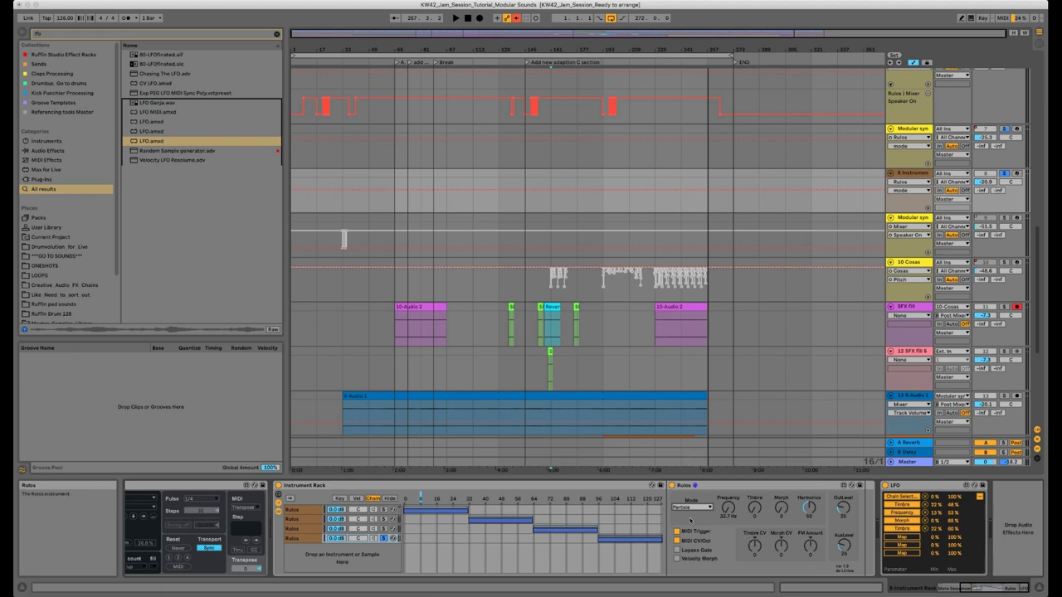
left_click(691, 507)
left_click(687, 467)
left_click(753, 493)
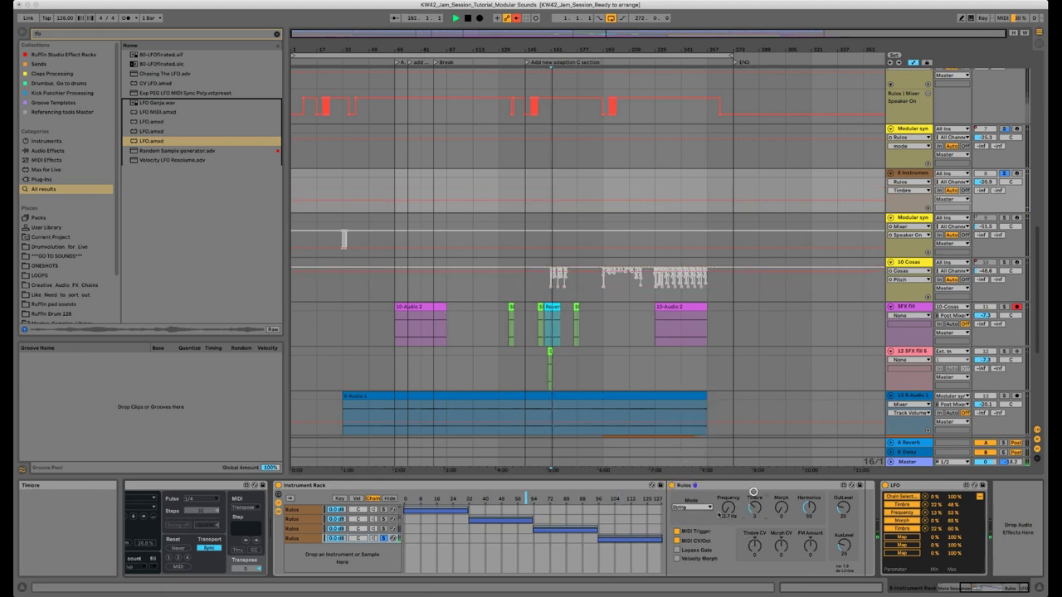
left_click(729, 487)
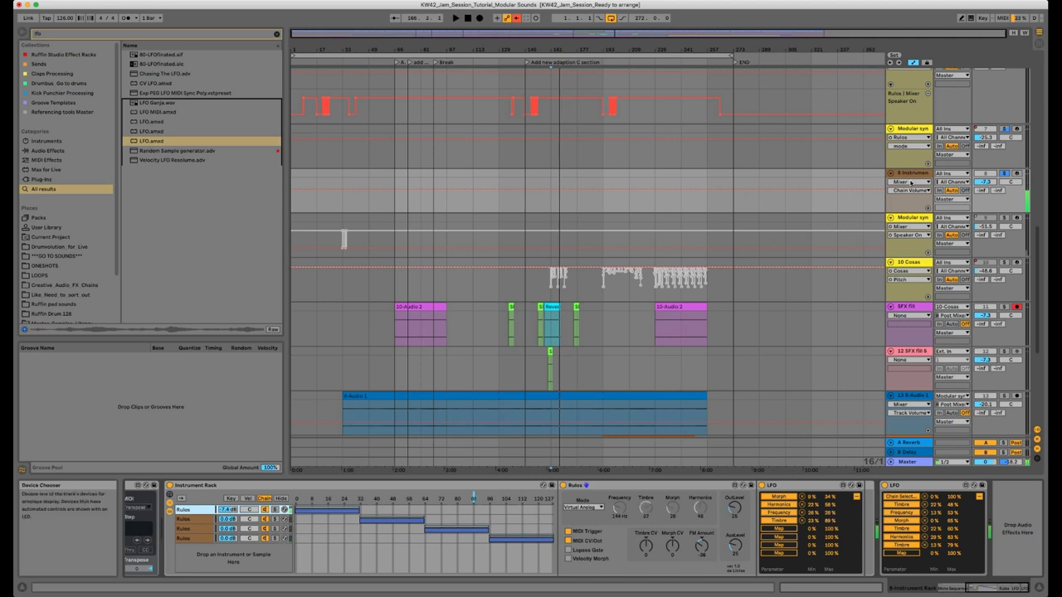
- Examine the devices after the rack on the original Modular synth percussions track and return to the rebuilt instrument track
key("space")
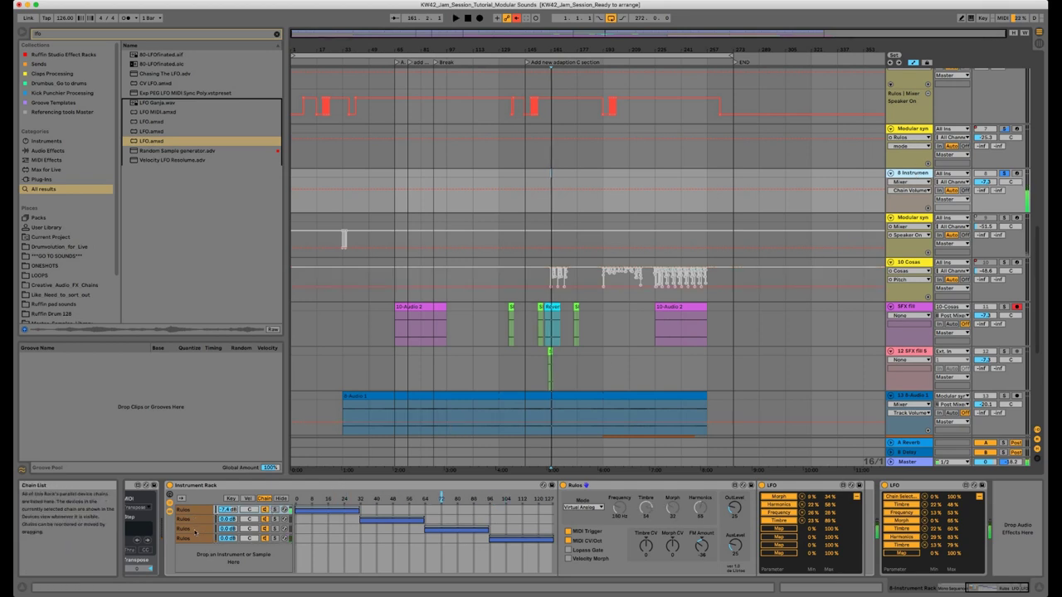
left_click(916, 131)
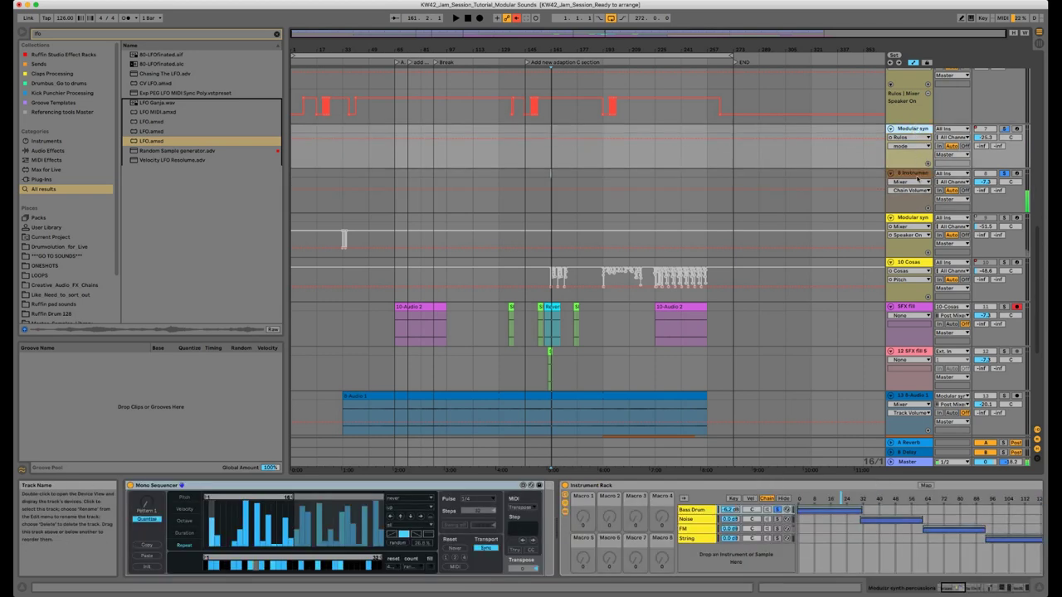
left_click(976, 589)
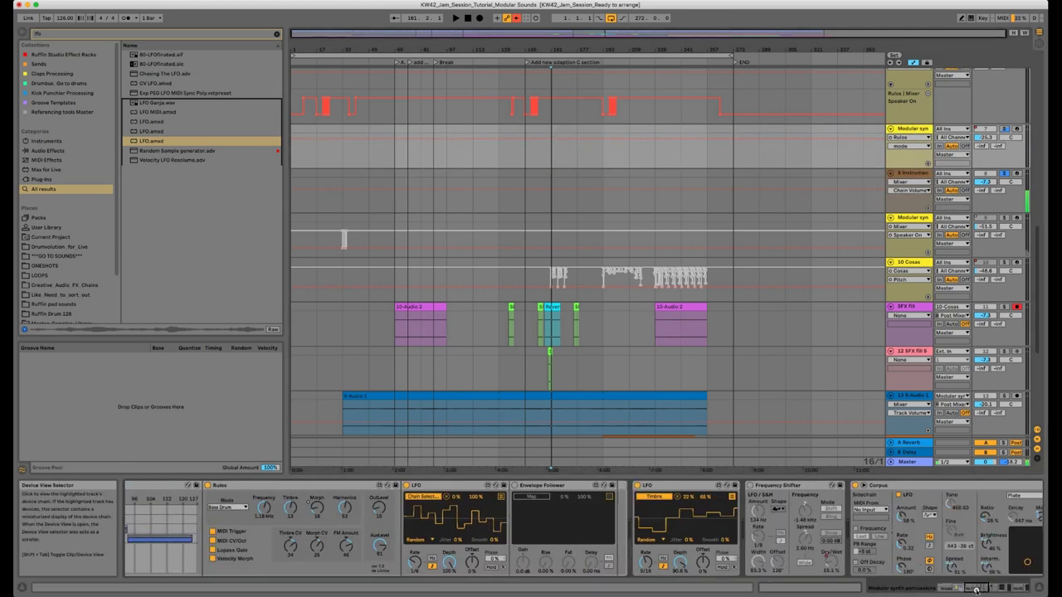
left_click(911, 176)
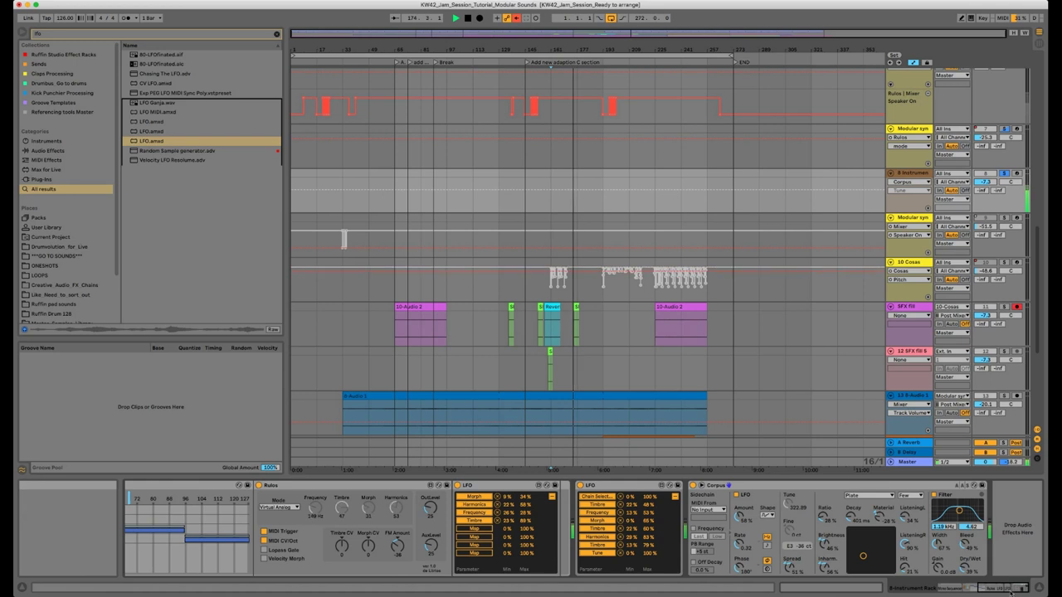
- Solo the first Rulos chain during playback, try Particle mode, and settle on Noise mode
left_click_drag(1011, 590, 952, 590)
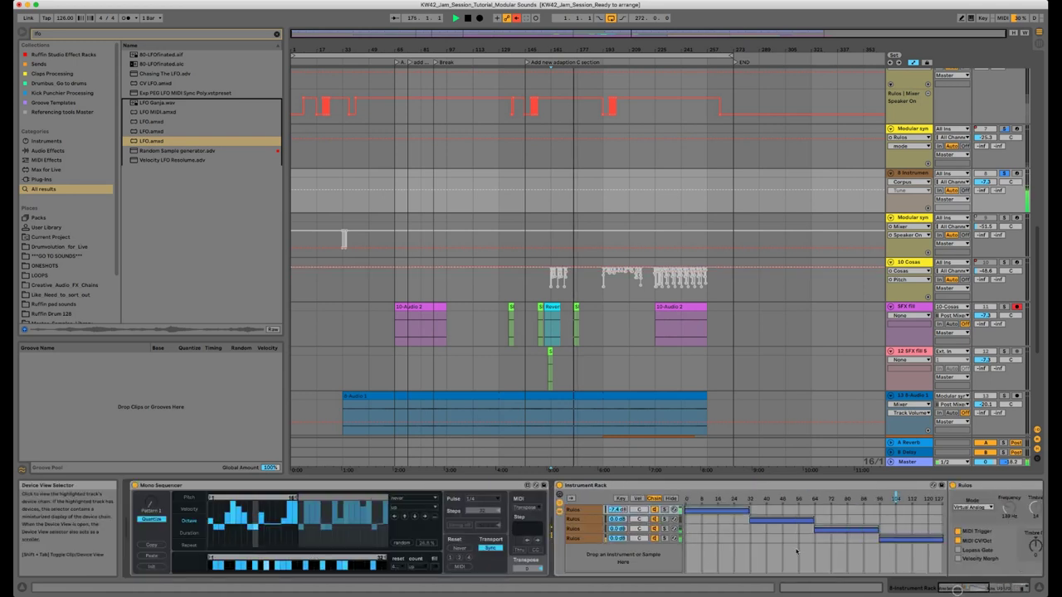
left_click(655, 509)
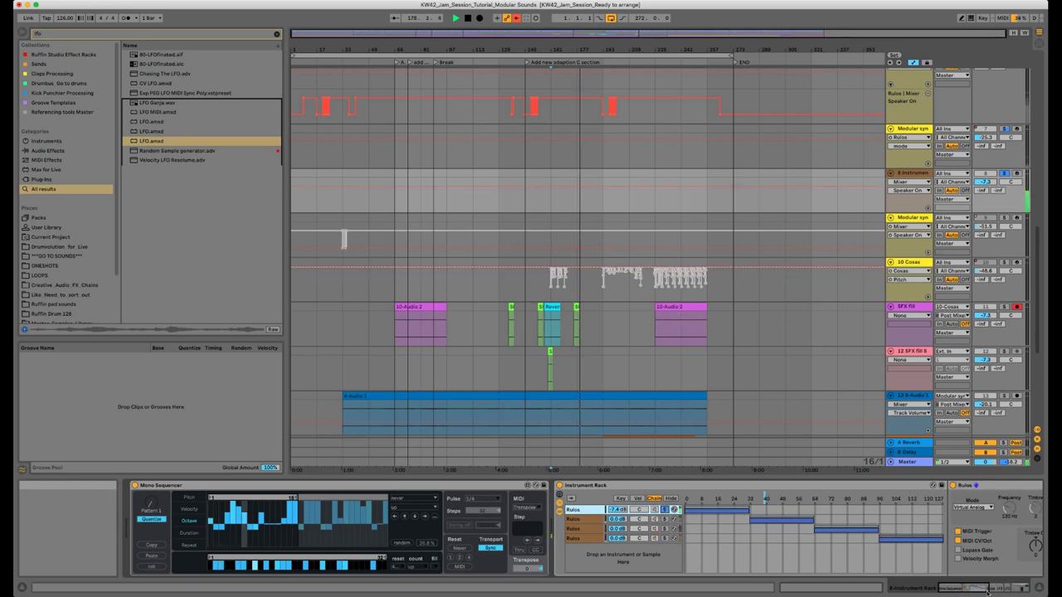
left_click_drag(980, 590, 999, 591)
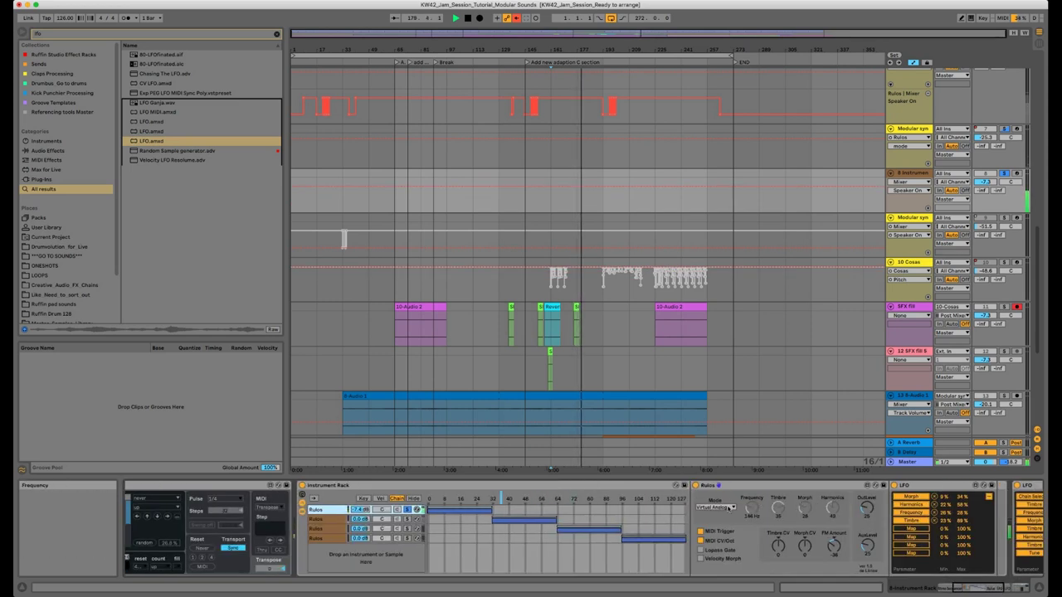
left_click(724, 507)
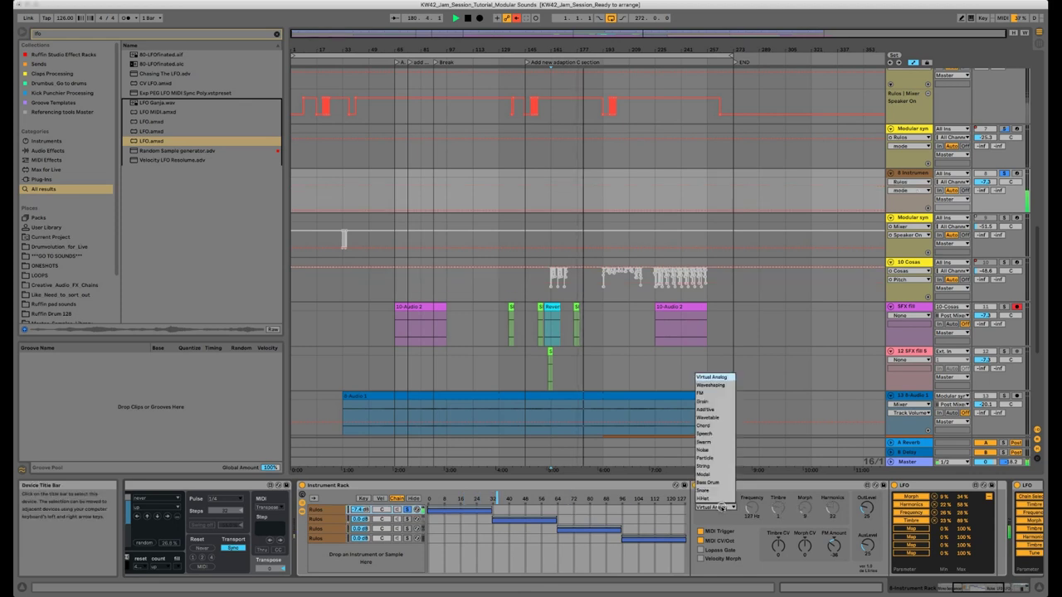
left_click(704, 458)
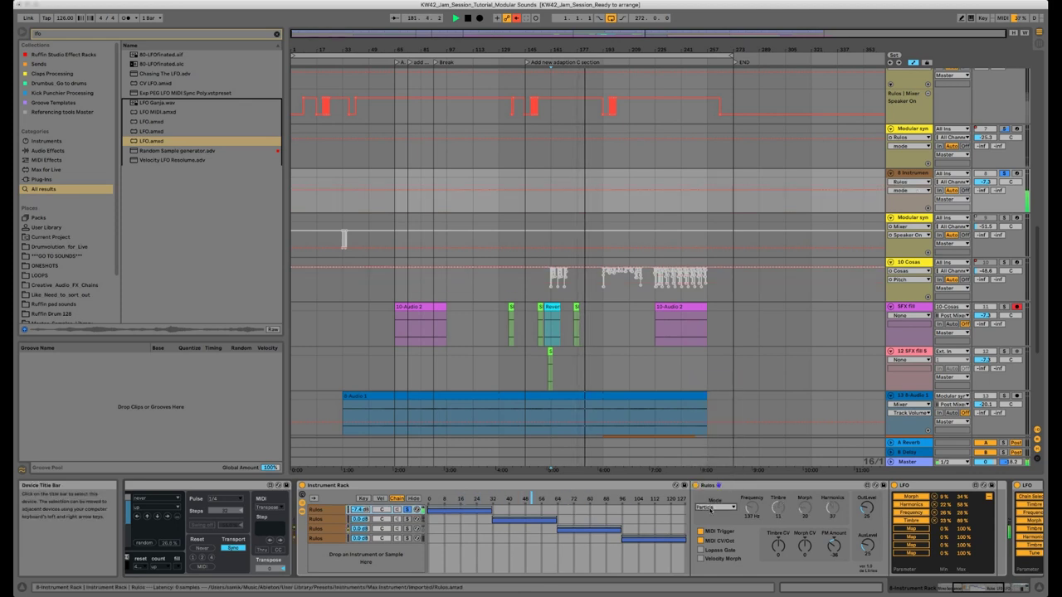
left_click(711, 508)
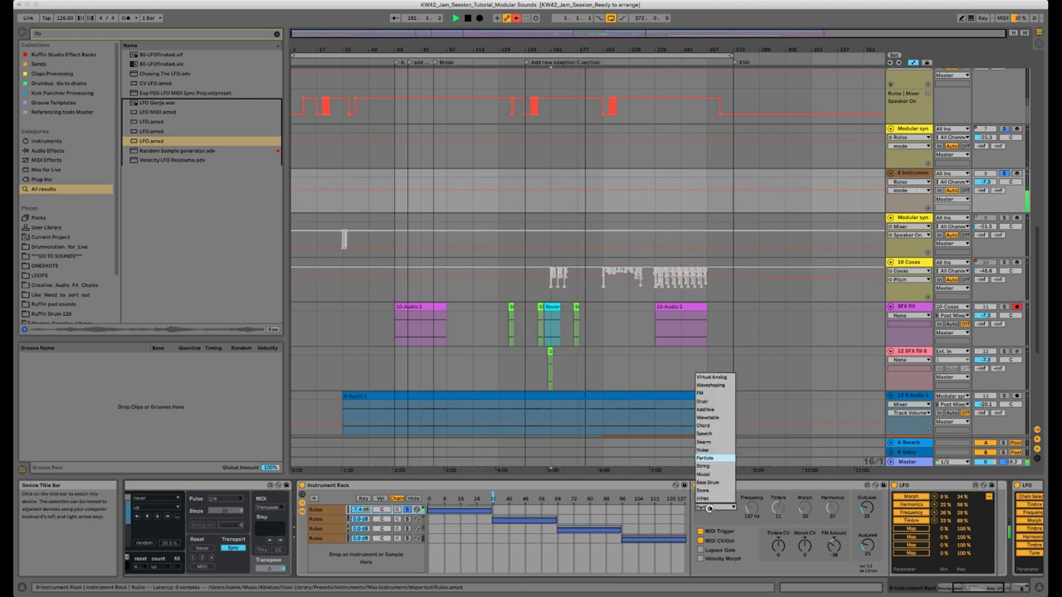
left_click(716, 449)
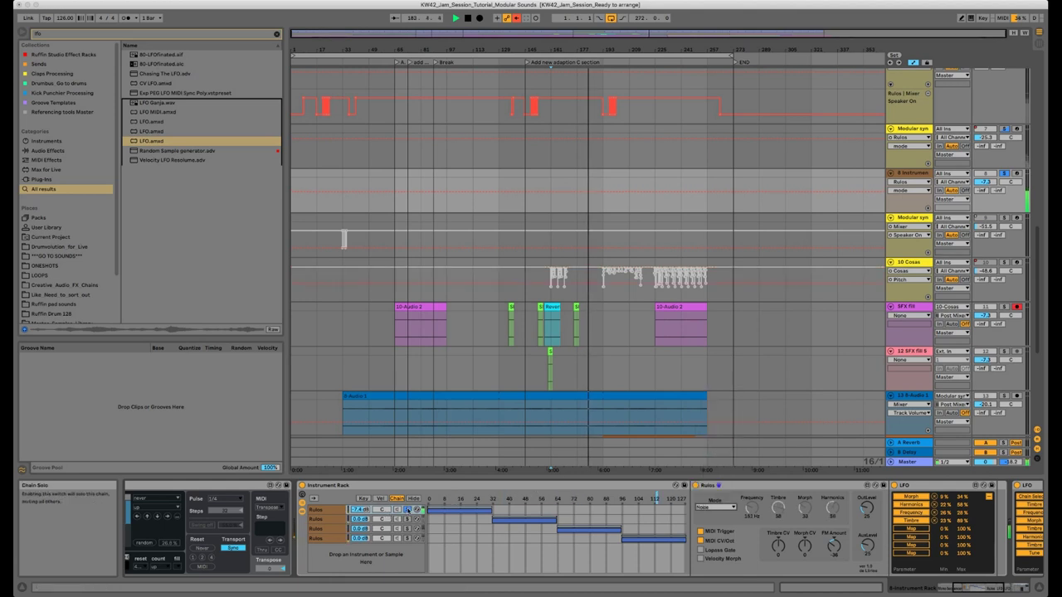
- Unsolo the first chain, adjust its chain volume against the full rack, and stop playback
left_click_drag(368, 509, 365, 510)
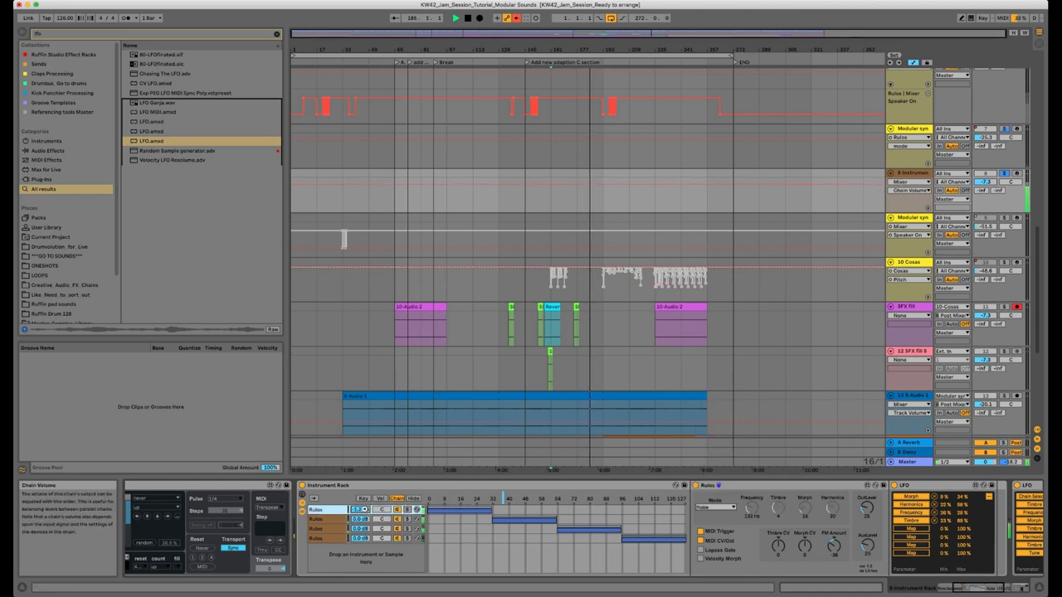
left_click(1001, 588)
left_click_drag(992, 587, 1012, 586)
key("space")
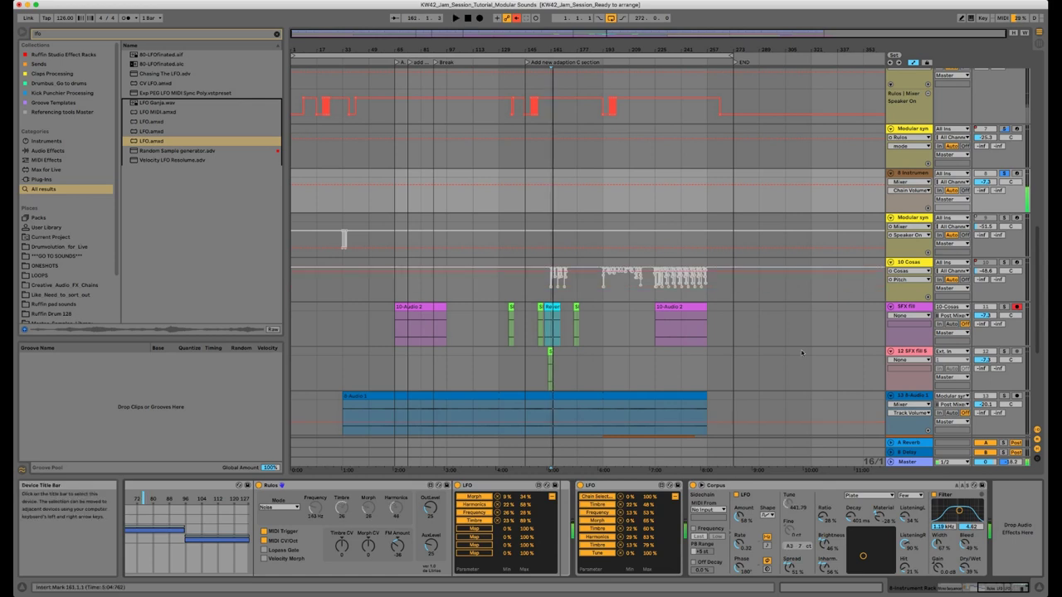
- Copy Resonators from the original Modular synth percussions track to the rebuilt instrument track, and adjust its Dry/Wet and filter Frequency during playback
left_click(913, 129)
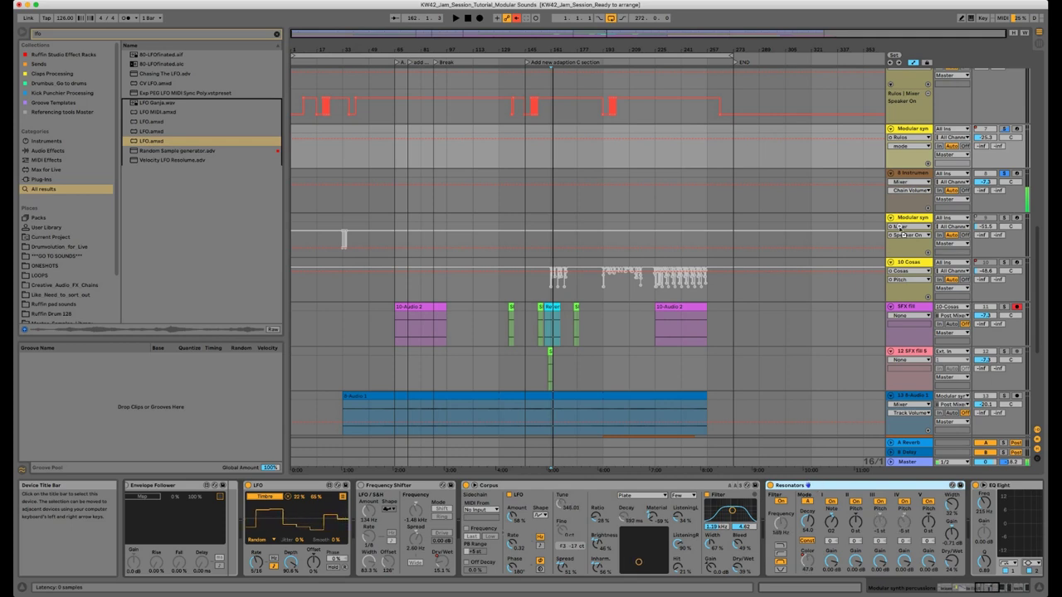
key("Down")
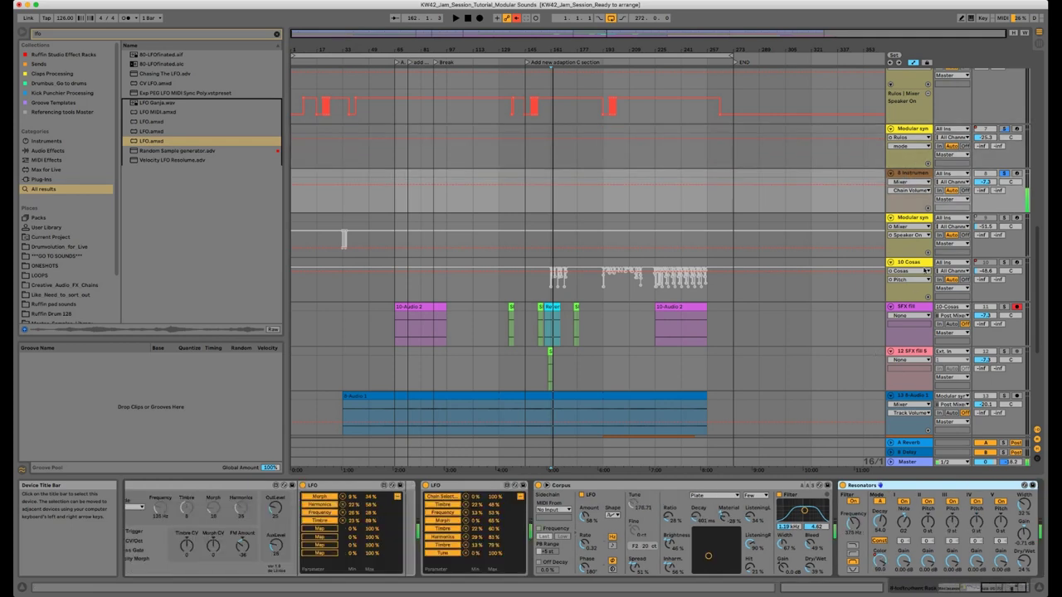
scroll(985, 591, "right", 2)
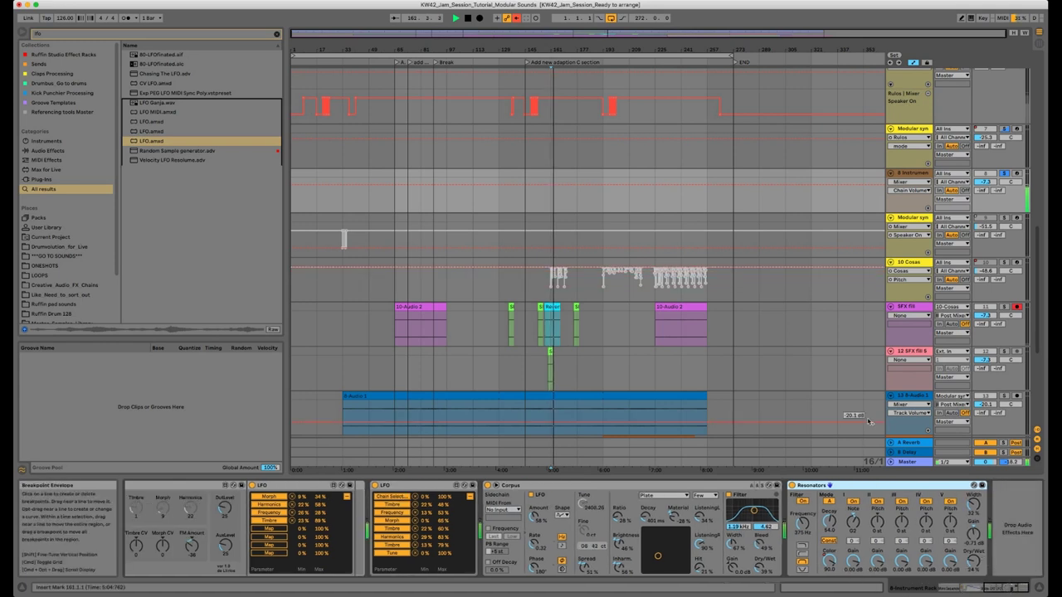
left_click_drag(974, 571, 974, 562)
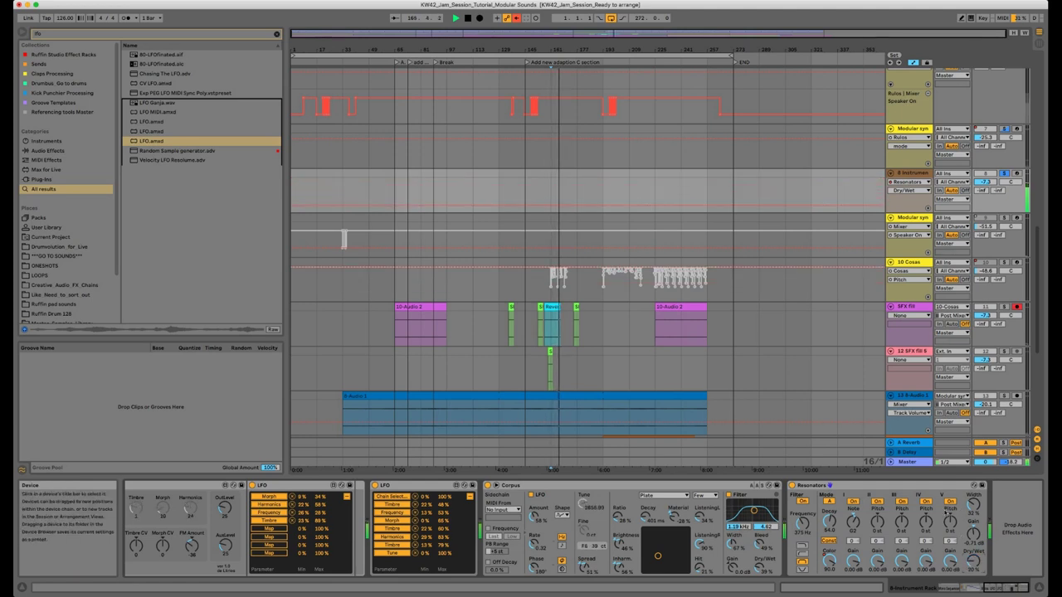
left_click_drag(800, 528, 799, 523)
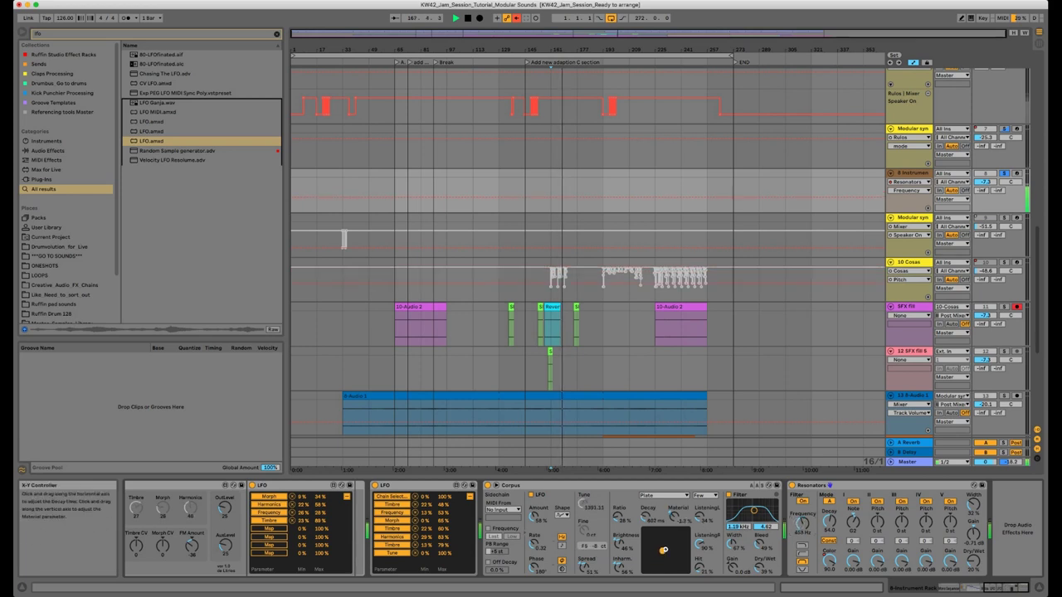
- Adjust Corpus's Decay and Material together, and change its Width and Bleed amounts
mouse_move(661, 556)
left_mouse_down()
mouse_move(674, 539)
mouse_move(653, 537)
left_mouse_up()
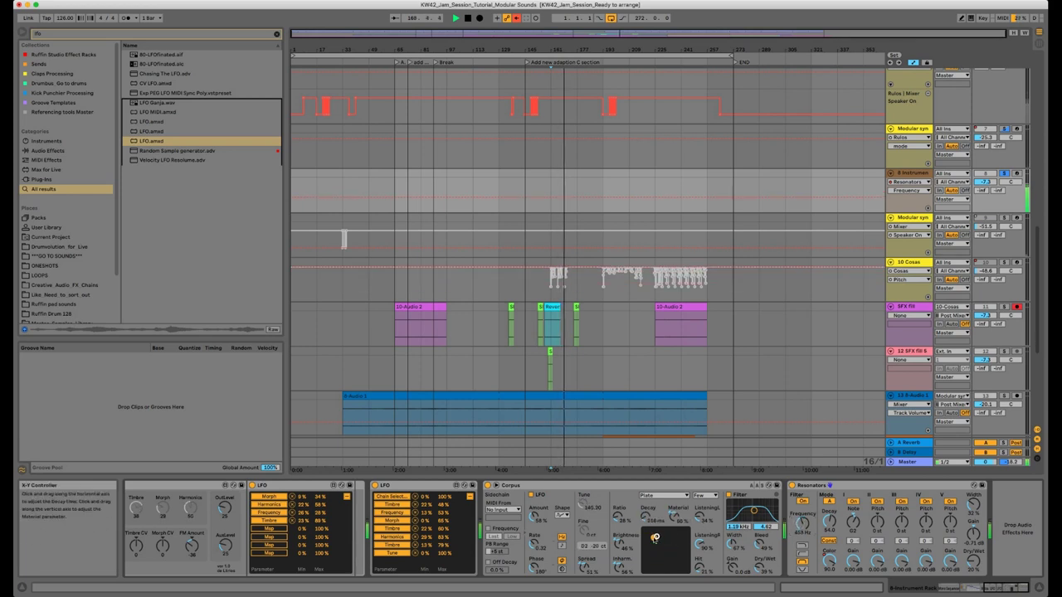
left_click(728, 541)
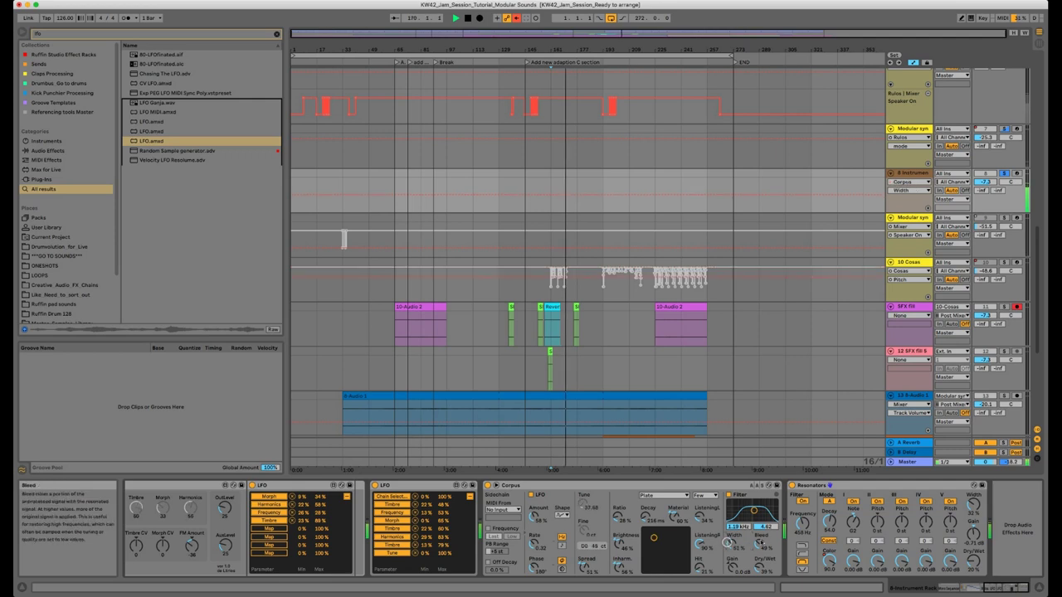
left_click(760, 545)
- Try the String, Plate and Tube resonance types in Corpus during playback, and settle on Marimba
left_click(664, 495)
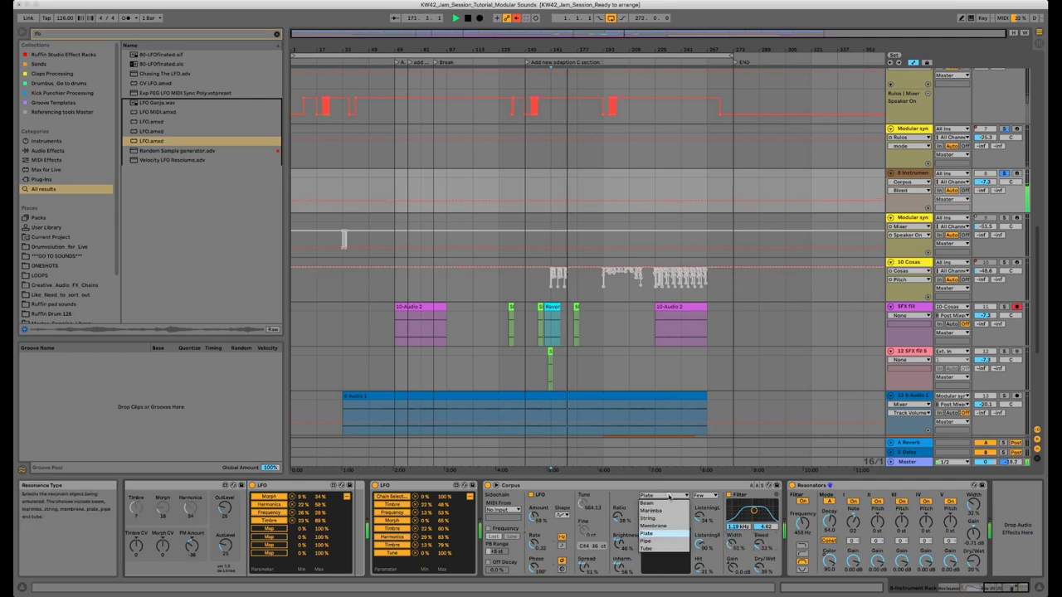
left_click(655, 518)
left_click(664, 495)
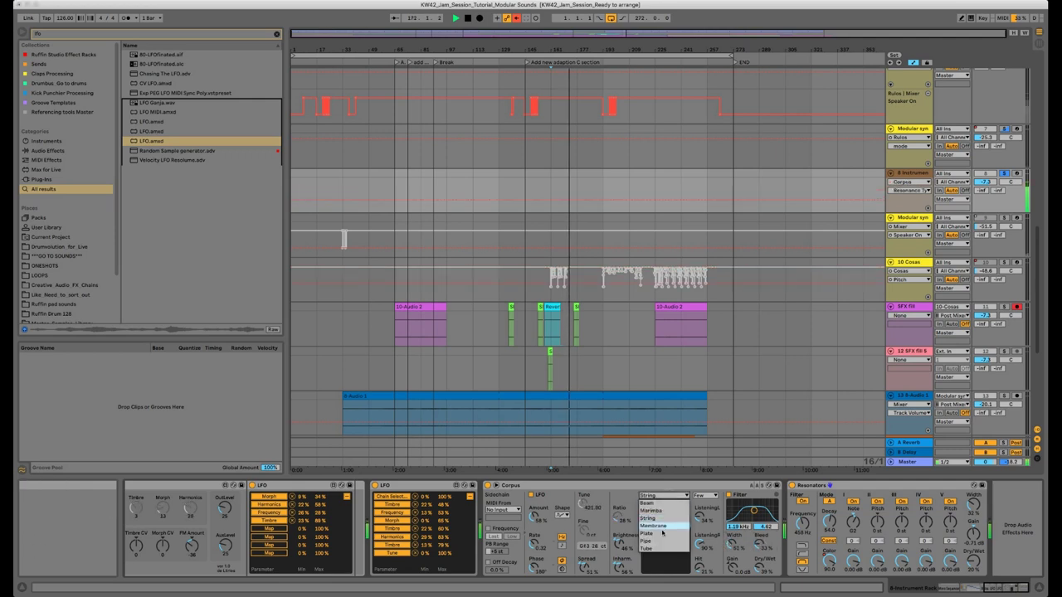
left_click(652, 532)
left_click(663, 496)
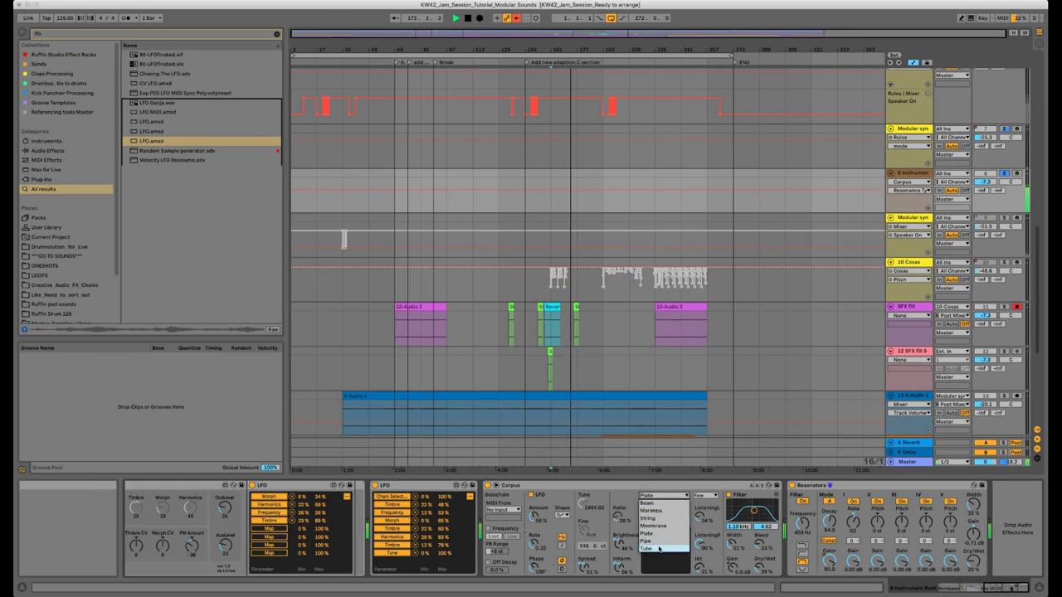
left_click(651, 549)
left_click(664, 496)
left_click(665, 512)
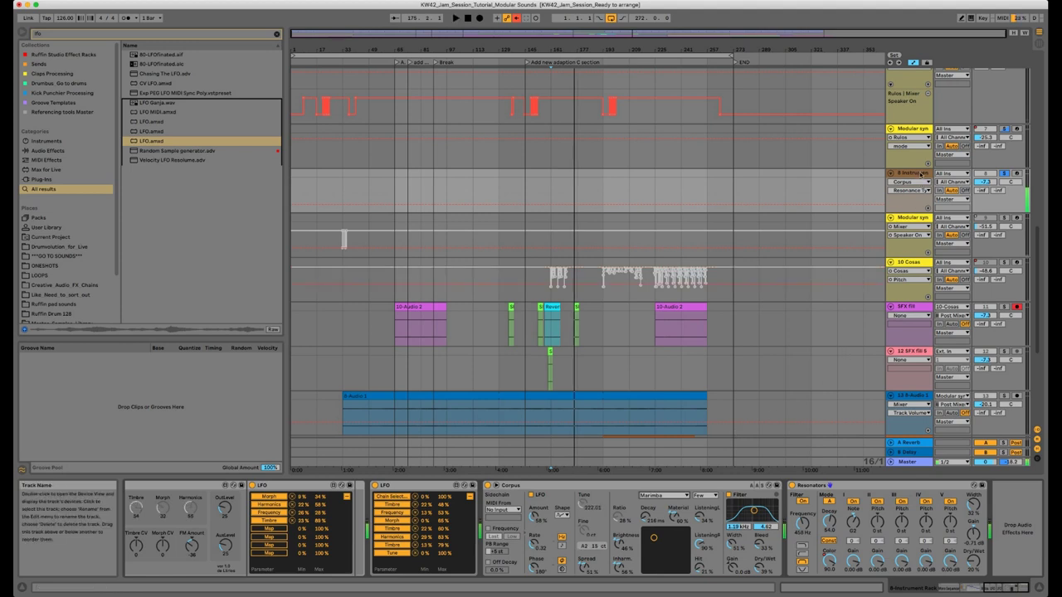
- Copy Borg from the original Modular synth percussions track to the rebuilt instrument track, and raise its DryWet and reduce its Feedback during playback
left_click(924, 165)
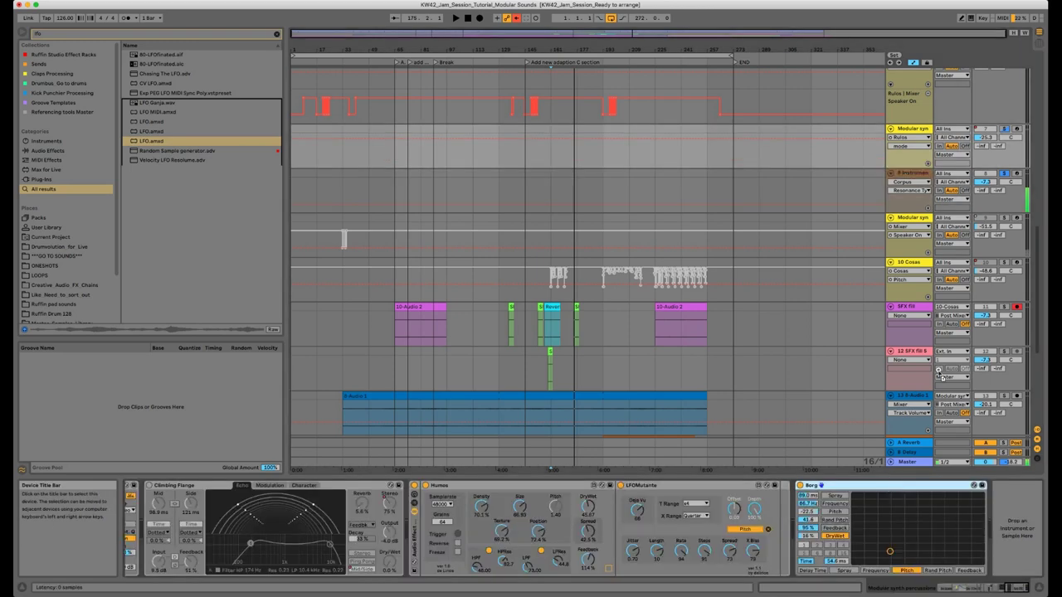
left_click(919, 176)
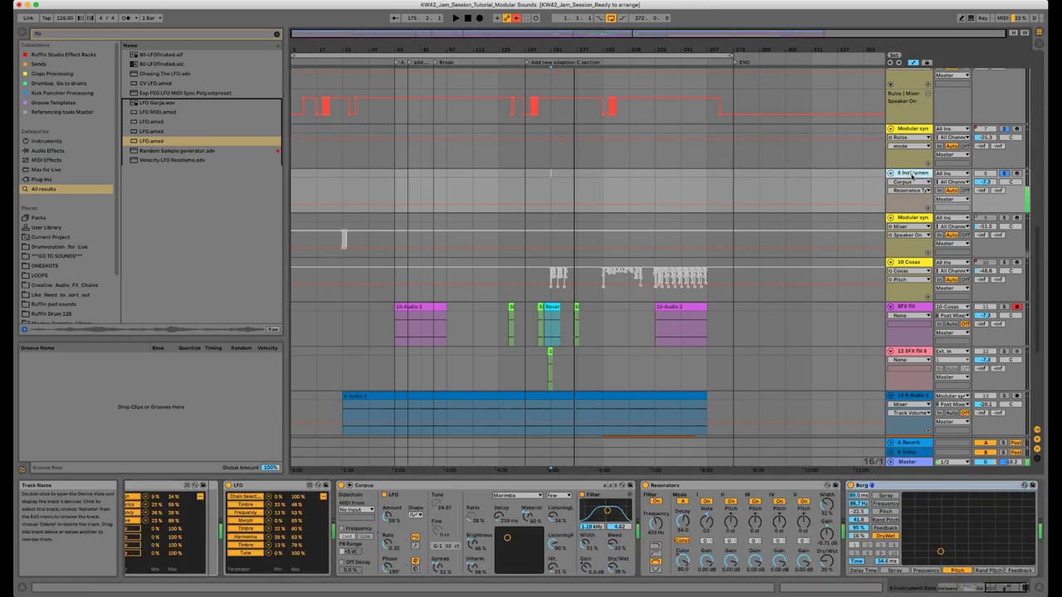
left_click_drag(1002, 590, 994, 584)
key("space")
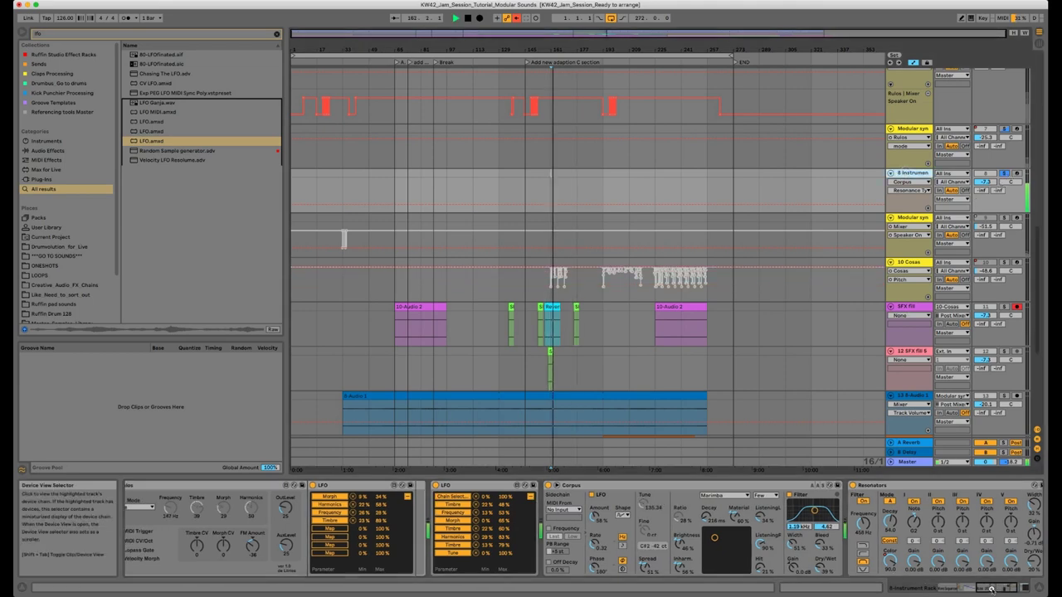
scroll(893, 528, "right", 5)
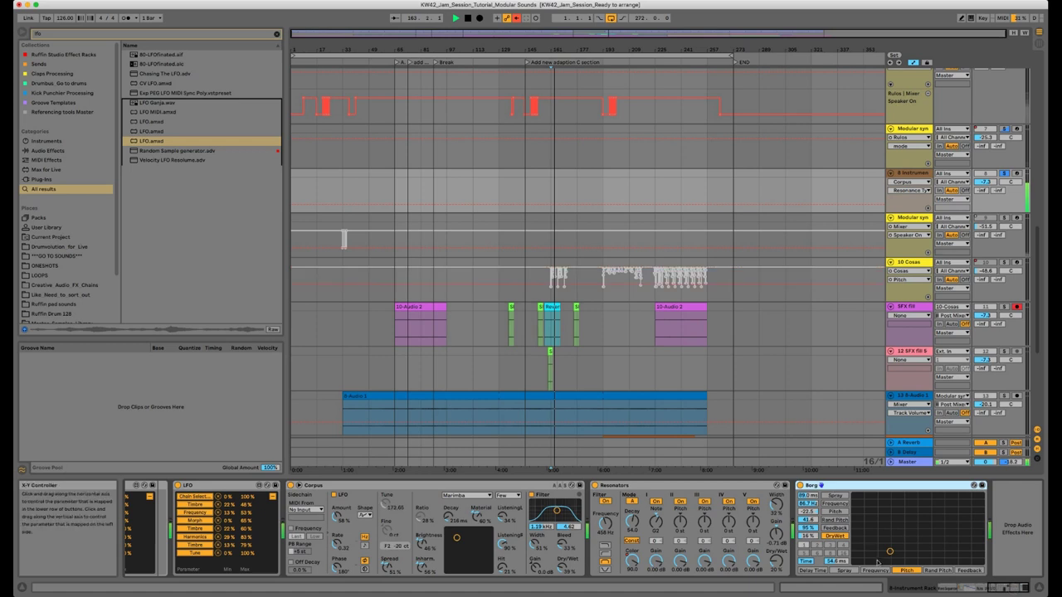
left_click_drag(809, 538, 809, 516)
left_click_drag(806, 528, 807, 547)
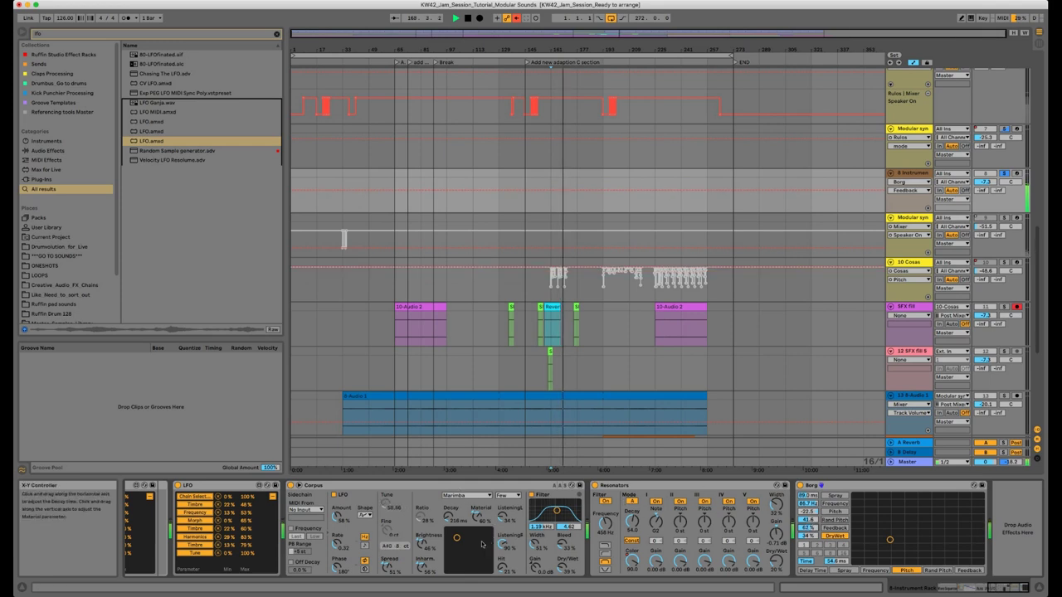
- Refine Corpus by adjusting its Dry/Wet, turning off its filter, choosing Basic quality, and changing the Decay and Material balance
left_click(564, 567)
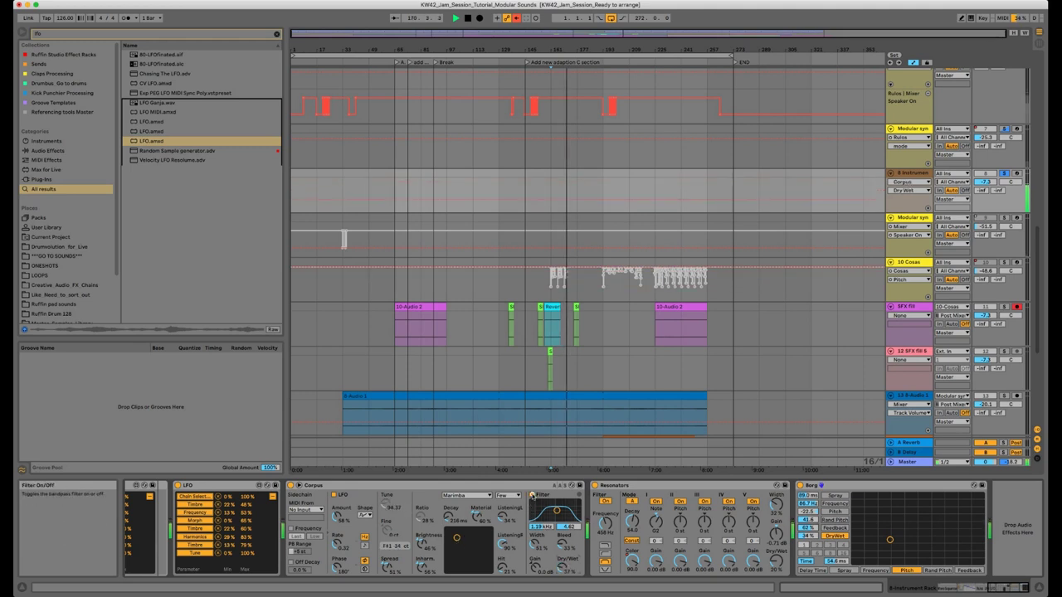
left_click(532, 495)
left_click(521, 498)
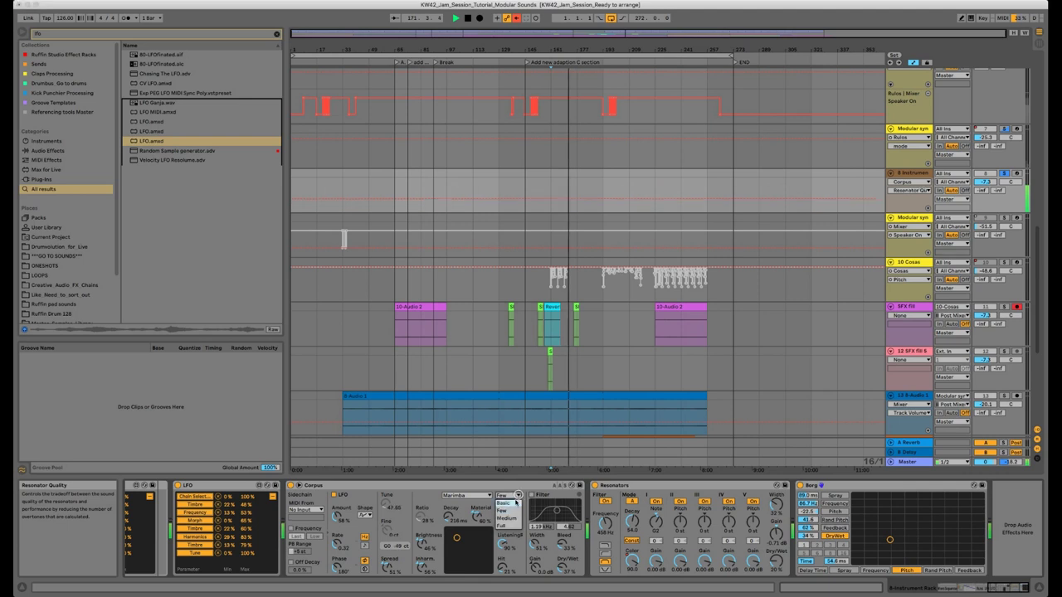
left_click(508, 506)
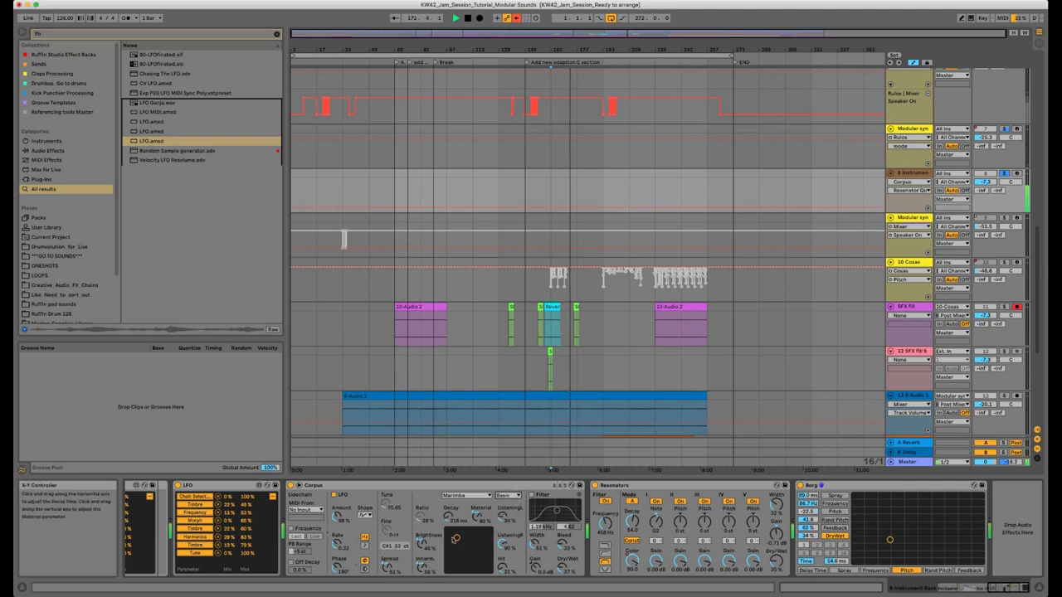
left_click_drag(456, 539, 483, 541)
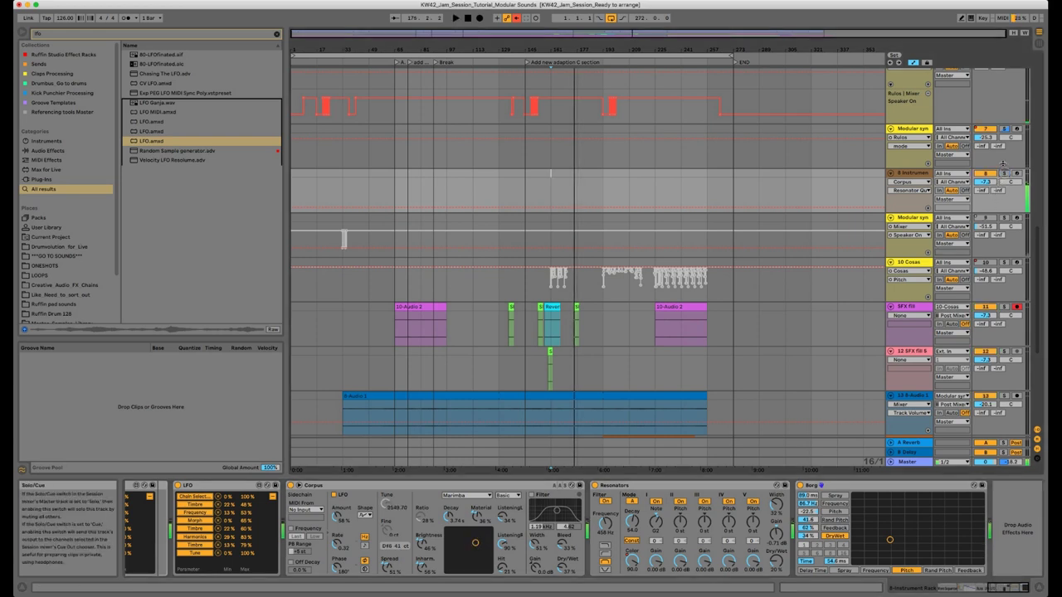
- Deactivate the original Modular synth percussions track and balance the rebuilt instrument track's volume against the full mix during playback
left_click(986, 129)
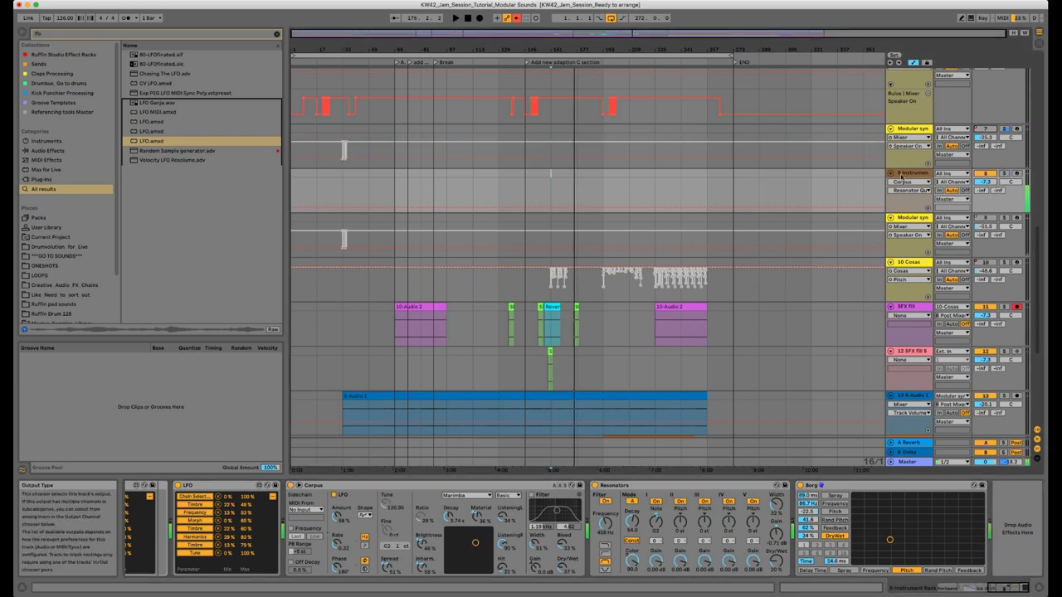
key("space")
left_click_drag(986, 183, 984, 181)
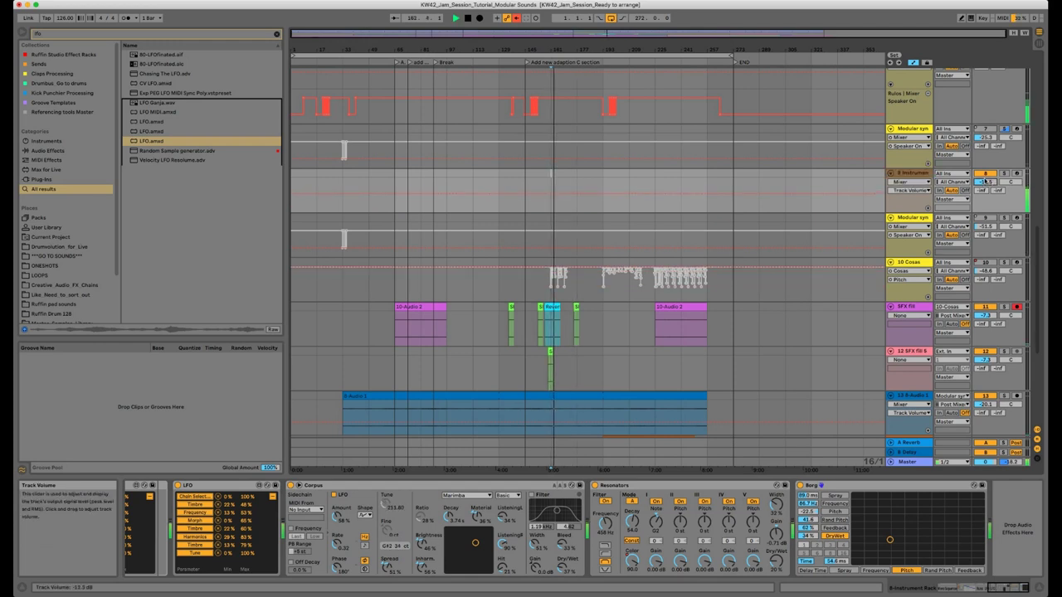
left_click(1004, 174)
left_click_drag(985, 181, 985, 199)
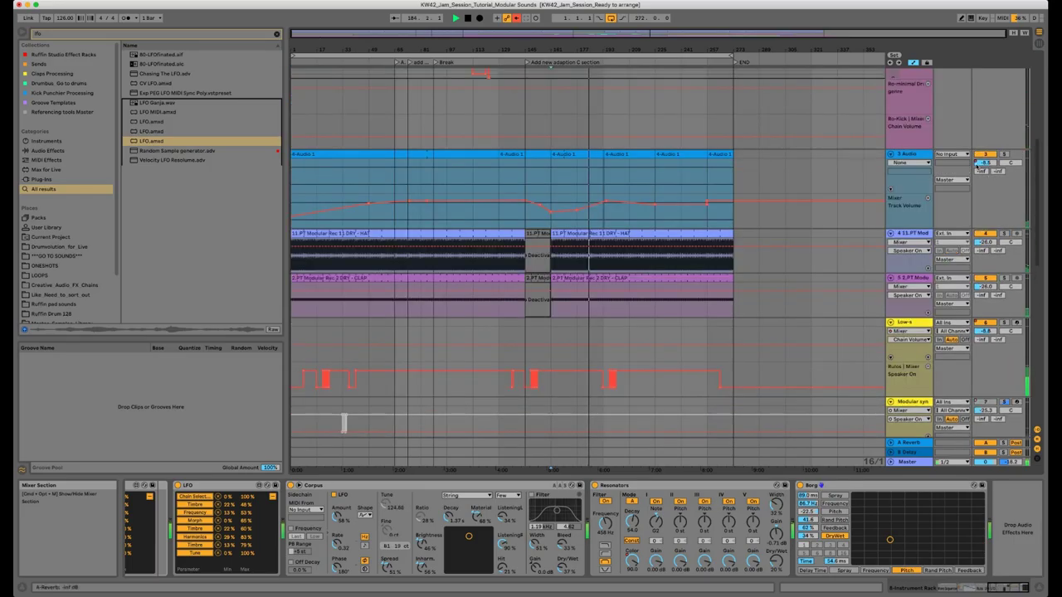
scroll(840, 267, "down", 5)
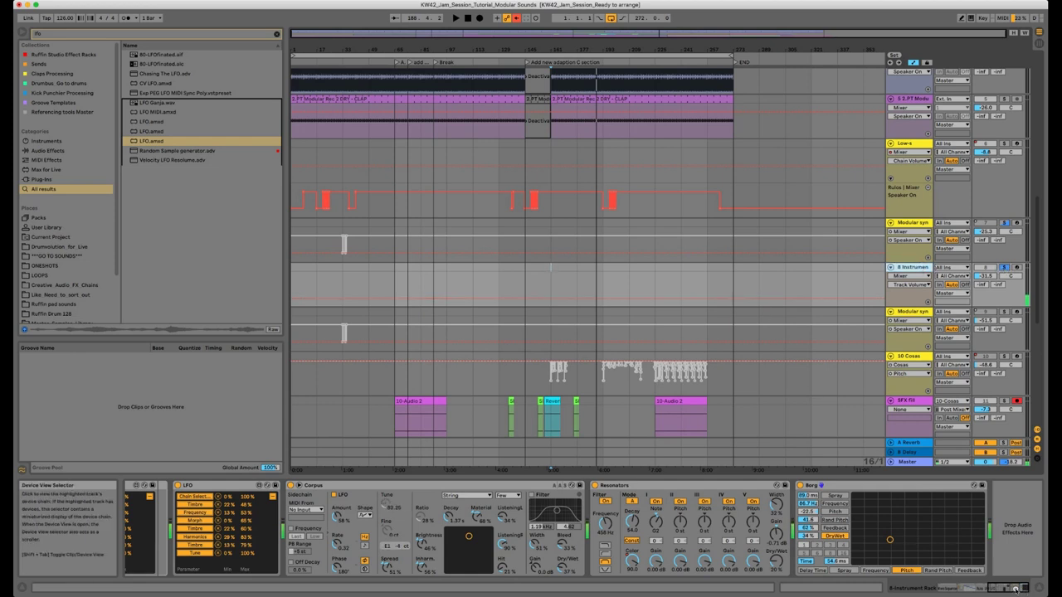
- Review the rebuilt track's device chain from Mono Sequencer through Borg, including the Dry/Wet controls of Borg and Resonators
left_click_drag(1017, 589, 964, 589)
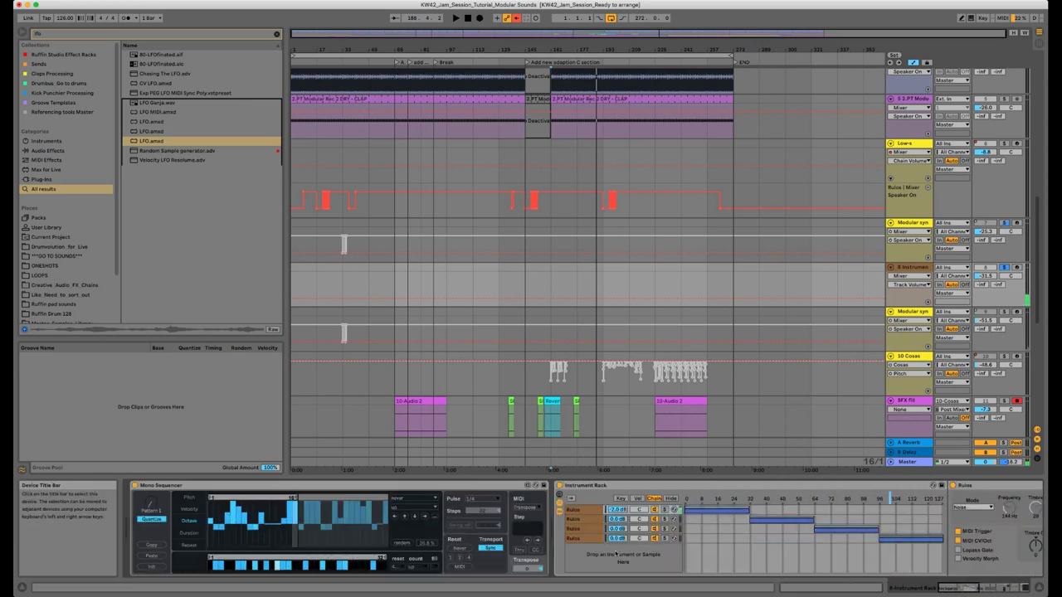
left_click_drag(951, 591, 994, 590)
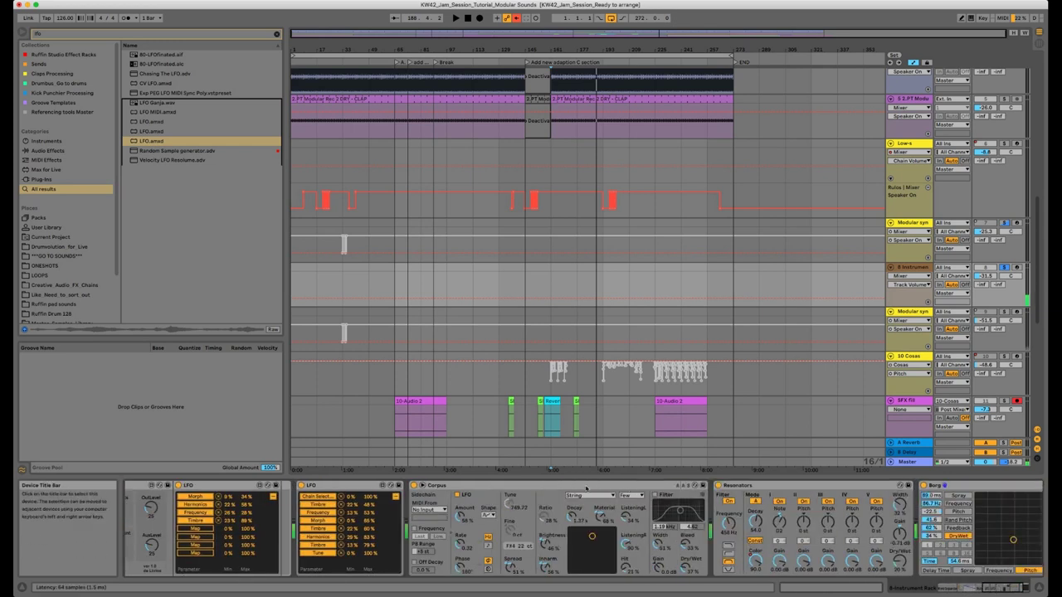
left_click(1000, 590)
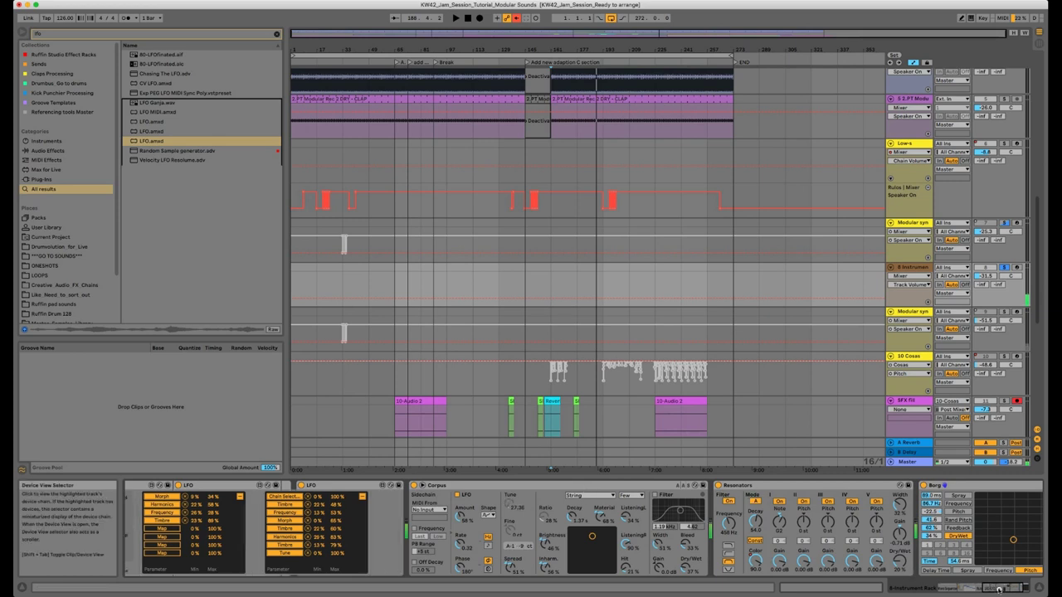
left_click(1000, 590)
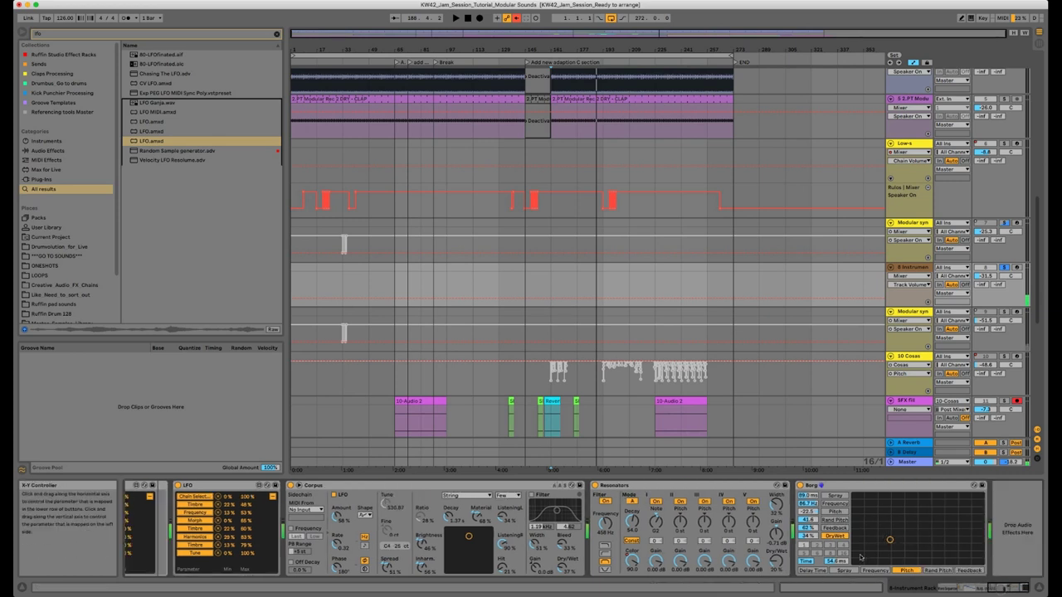
left_click(807, 535)
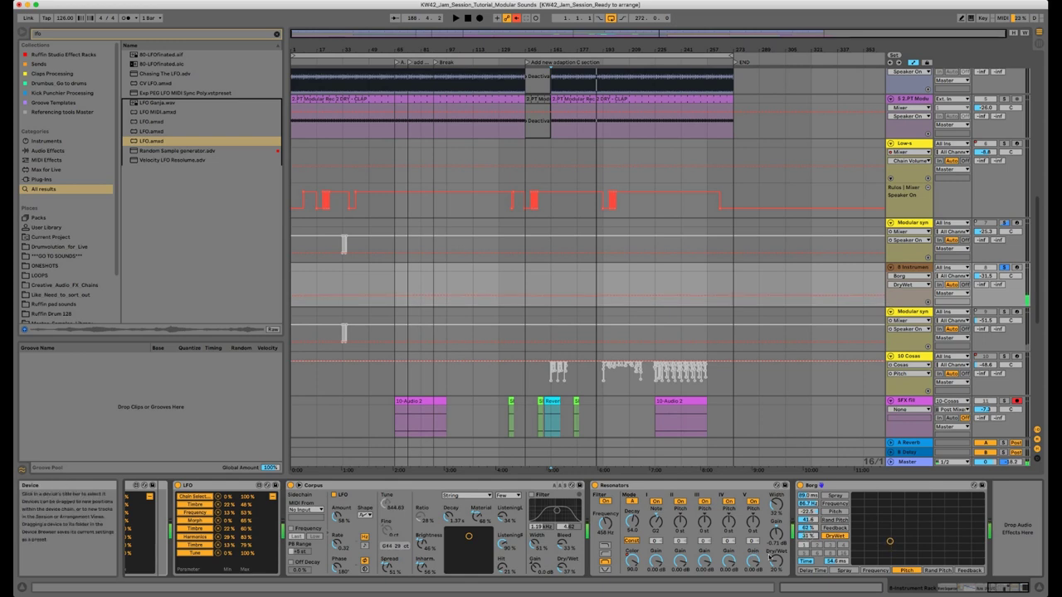
left_click(776, 561)
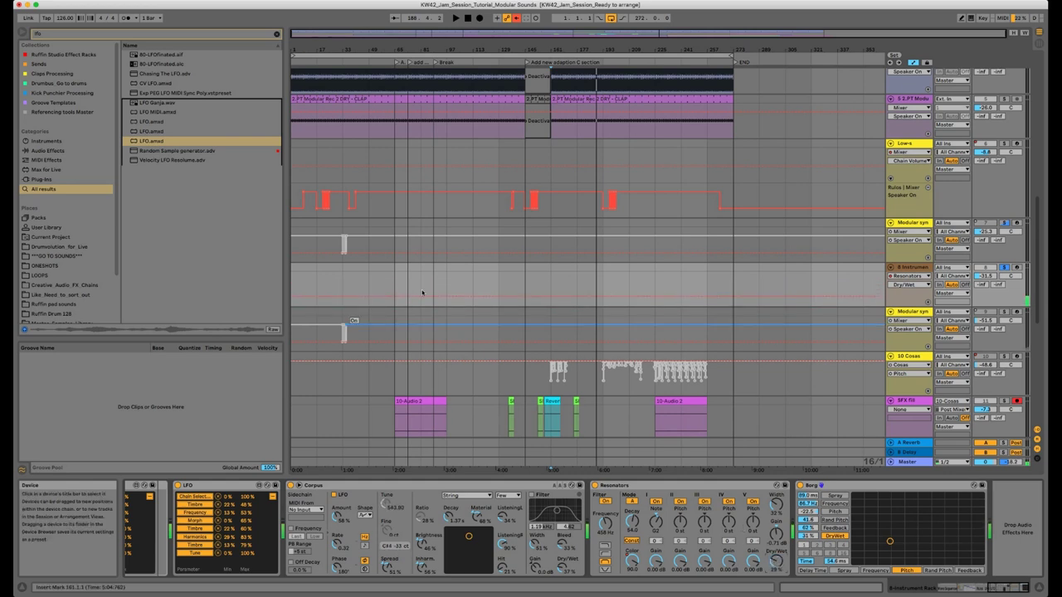
- Add an LFO after Resonators, set to the Random shape with an adjusted Depth, to modulate Resonators' Dry/Wet
left_click(152, 143)
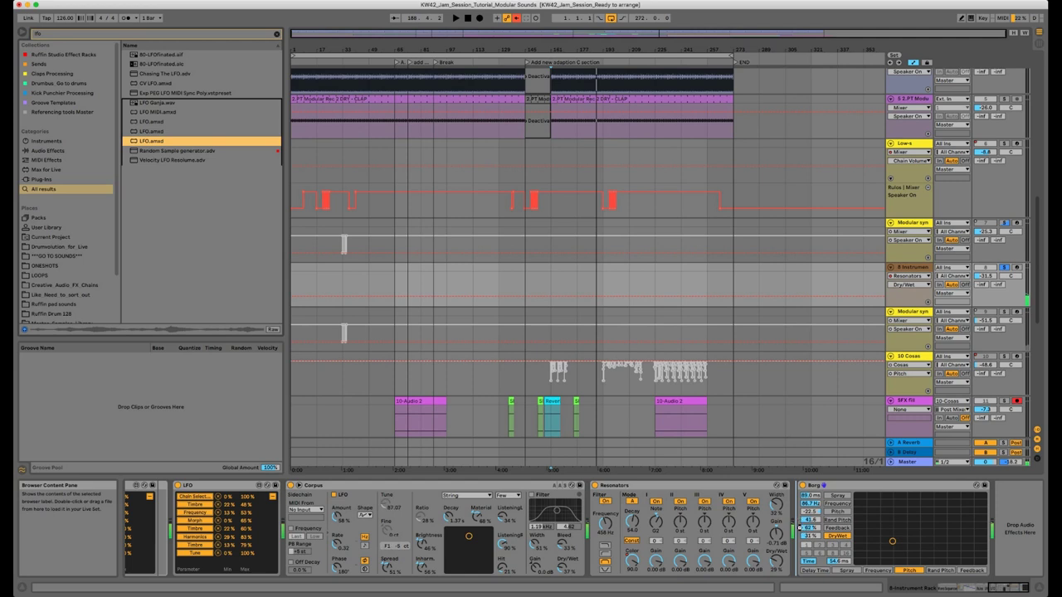
key("Return")
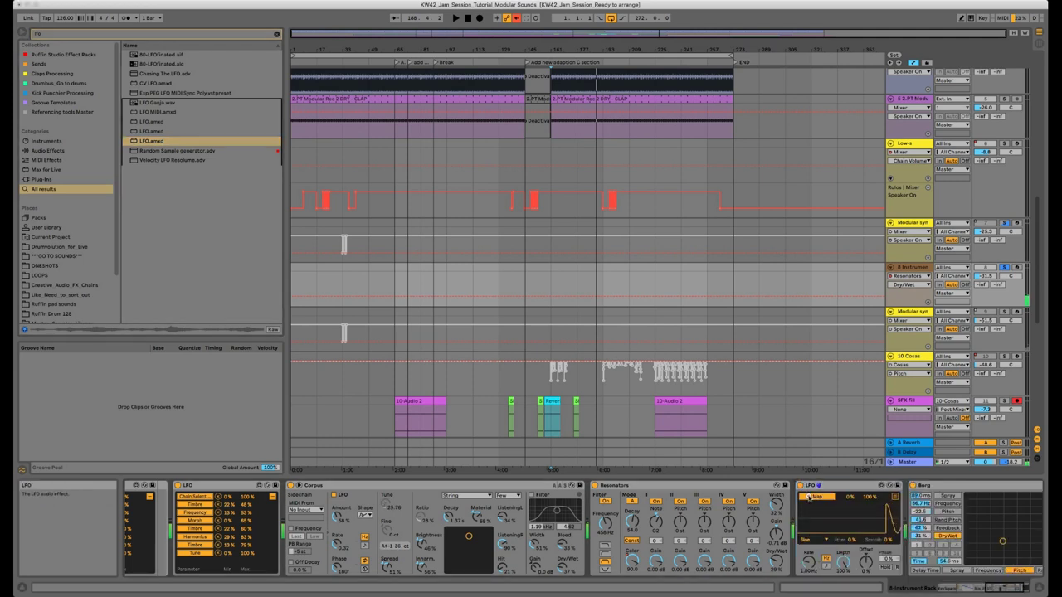
left_click_drag(809, 539, 809, 549)
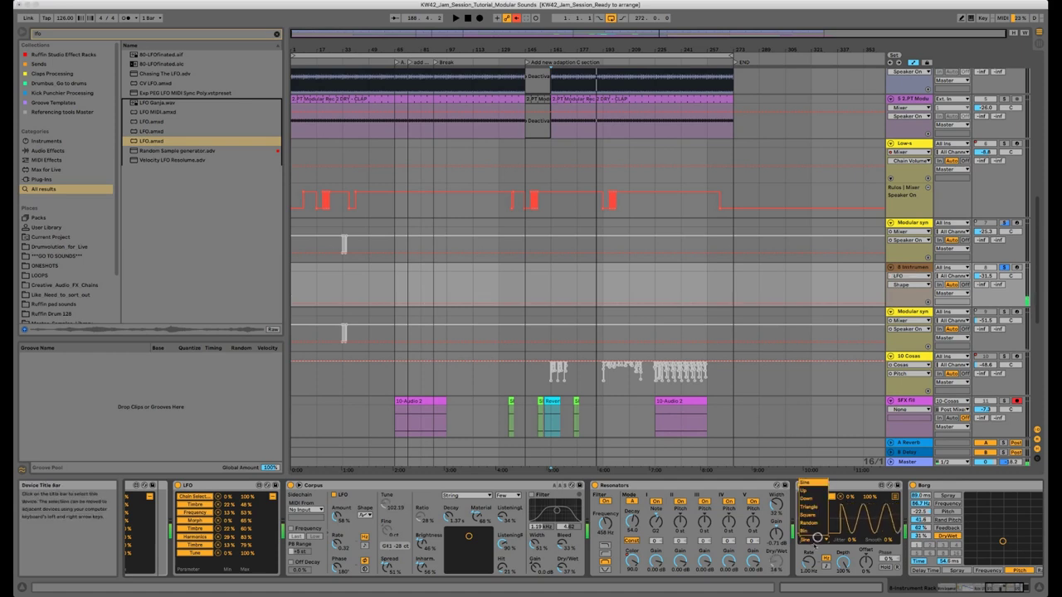
left_click(811, 538)
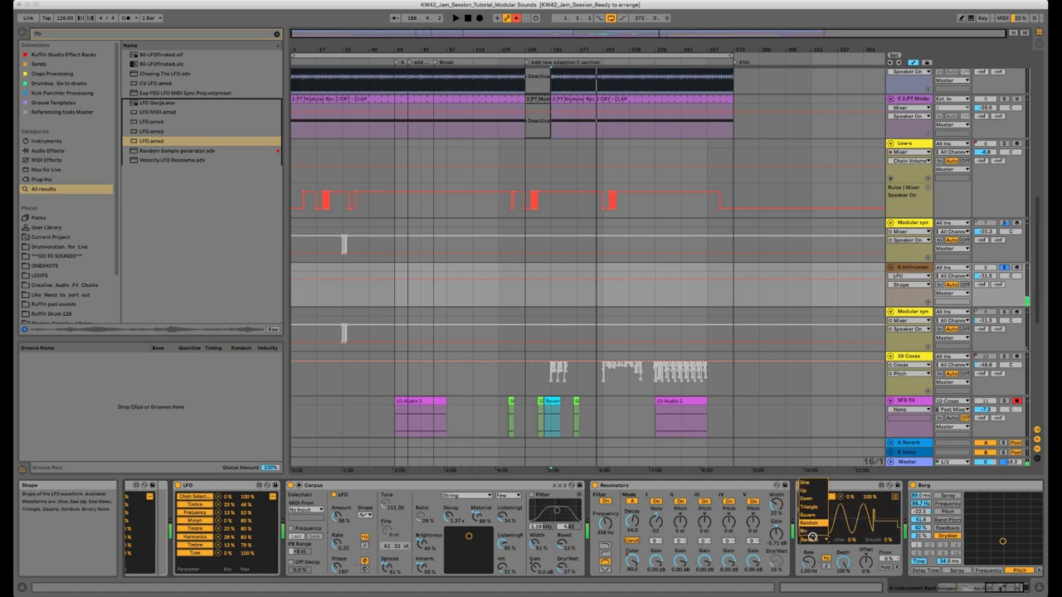
left_click(809, 523)
left_click_drag(842, 564, 842, 567)
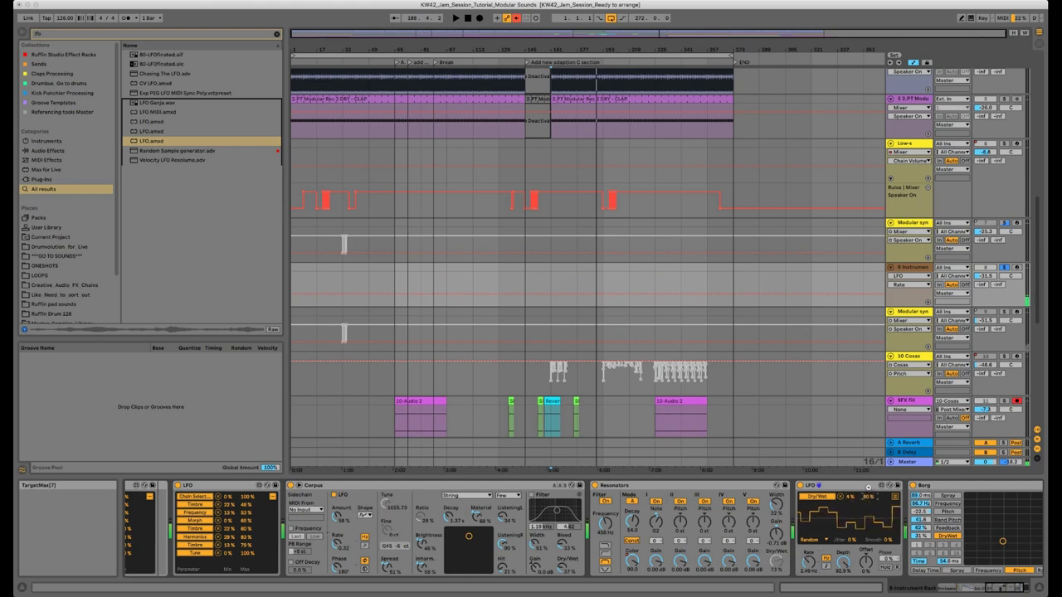
- Change Corpus's resonator type to Membrane and adjust its Listening position, Decay, Ratio and Inharmonics
left_click(532, 494)
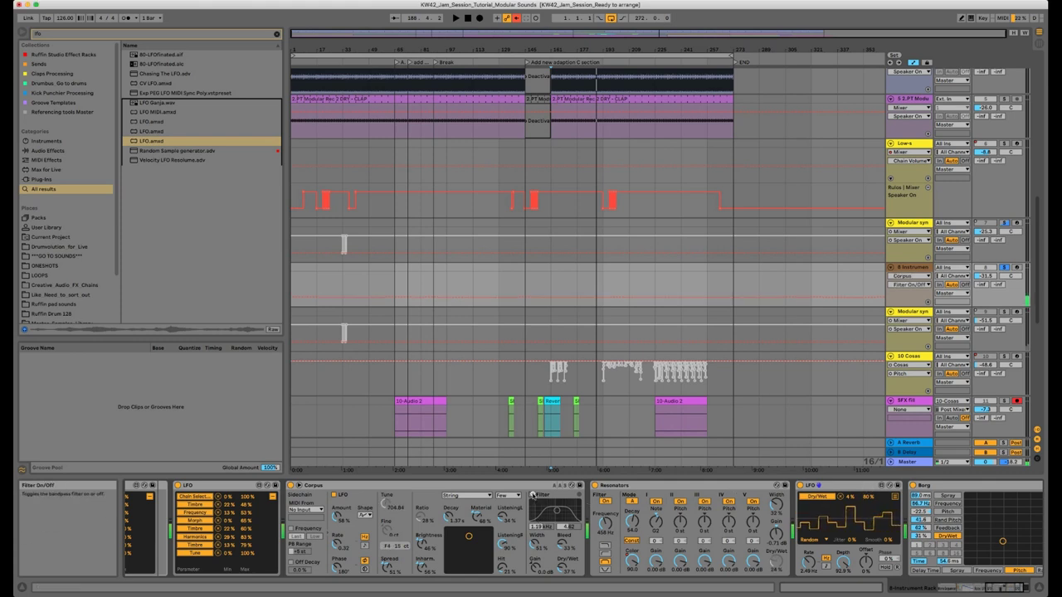
left_click(503, 515)
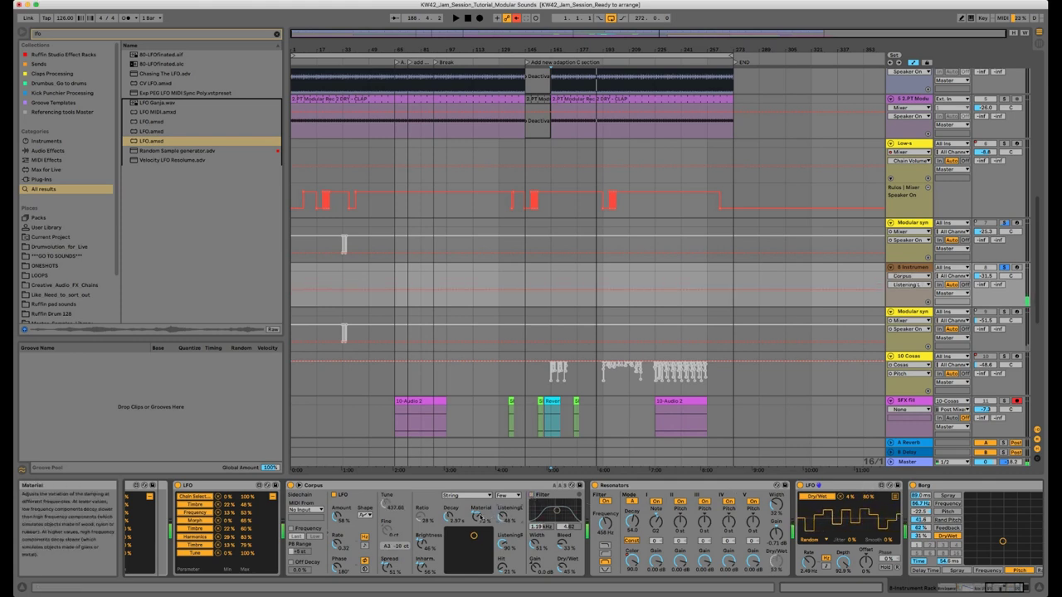
left_click(467, 495)
left_click(464, 526)
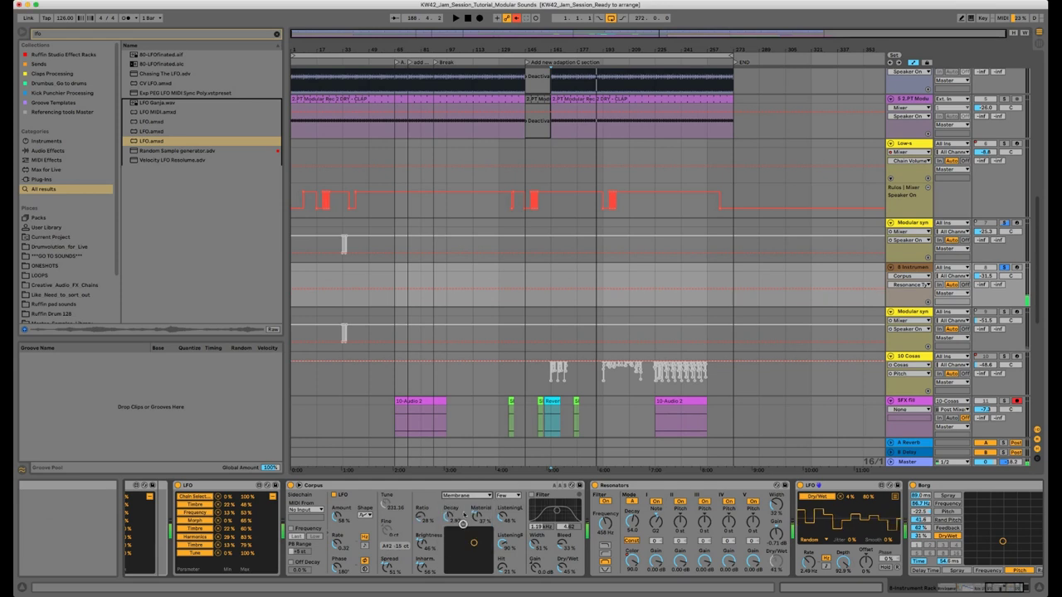
left_click(449, 516)
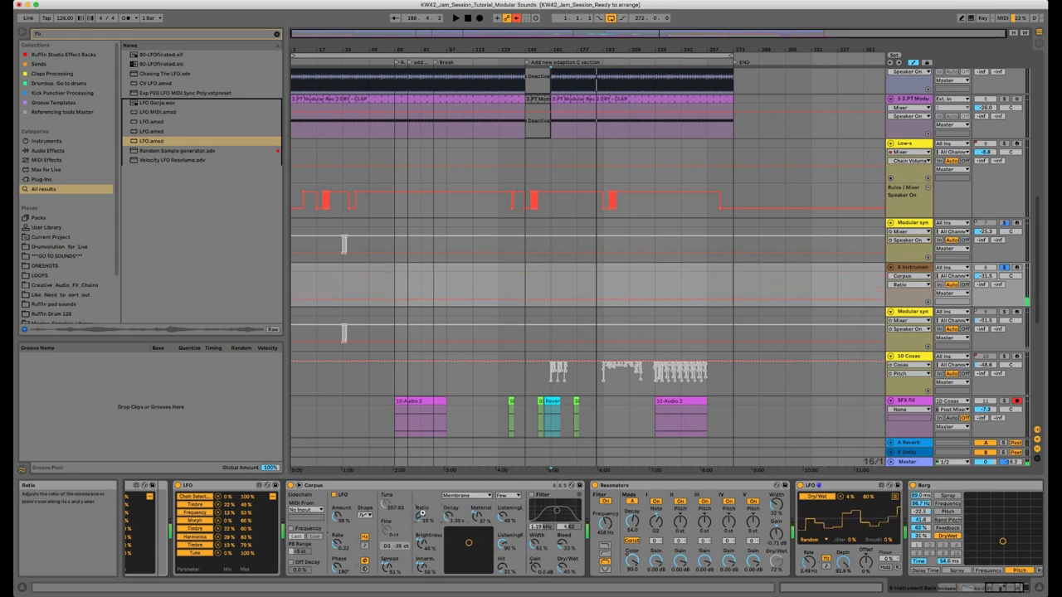
left_click(425, 567)
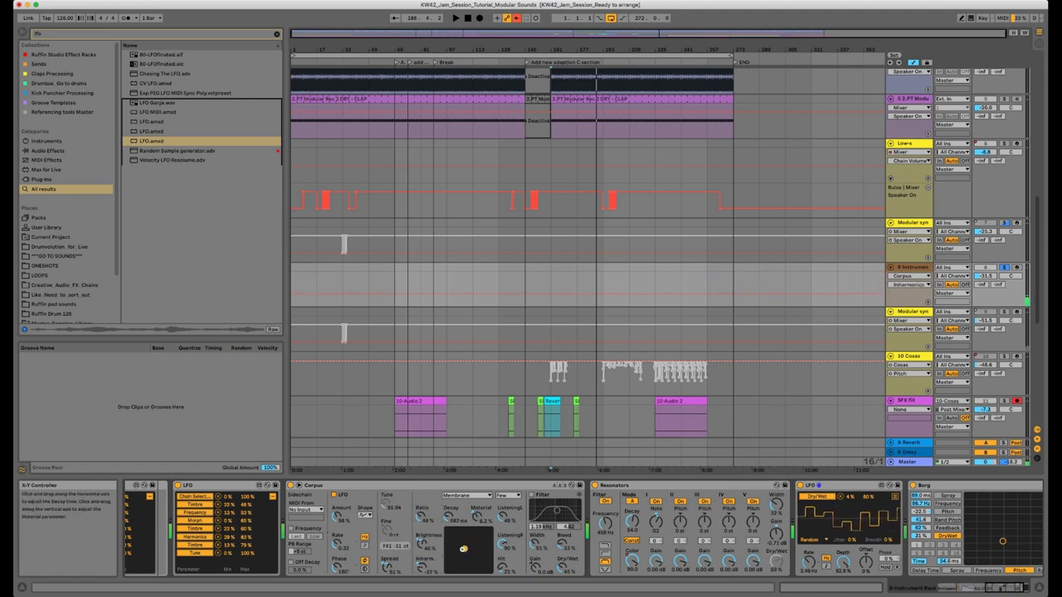
- Switch Corpus's resonator type to Plate and rebalance its Decay and Material
left_click(467, 495)
left_click(465, 534)
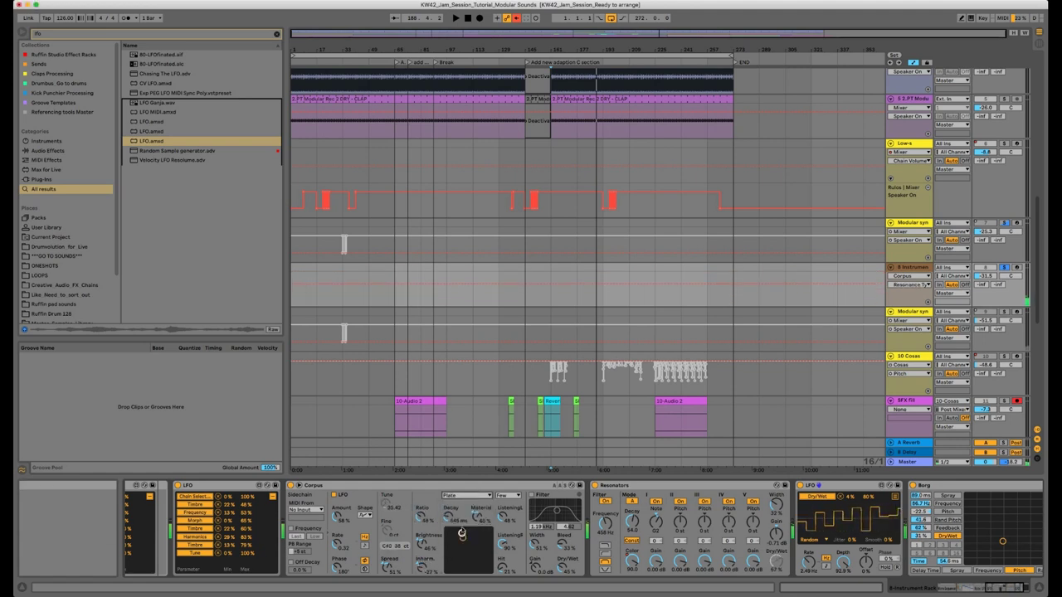
left_click(477, 516)
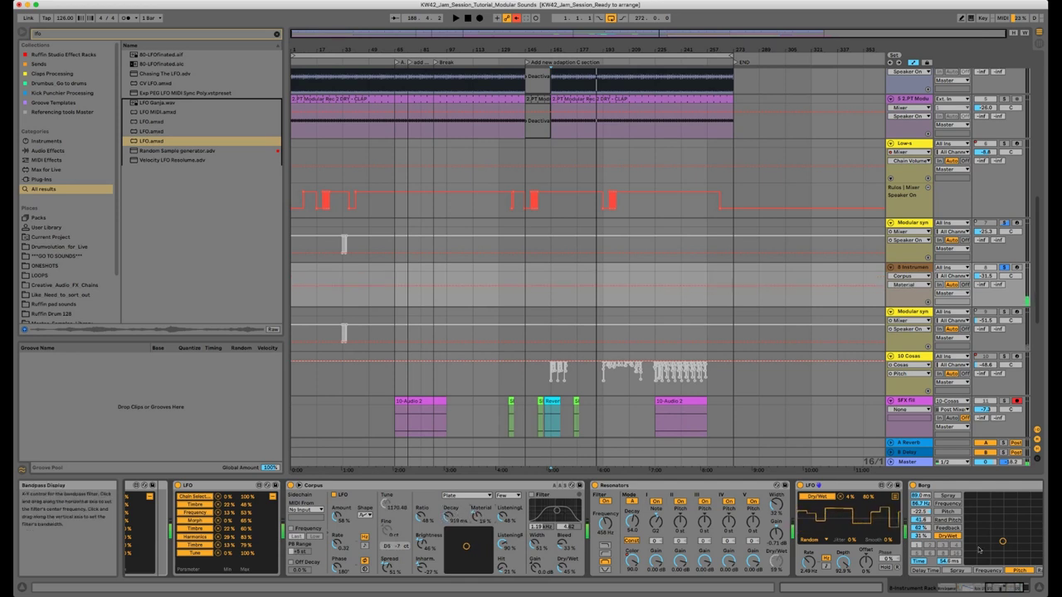
- Map the random LFO after Resonators to Corpus's Decay, Ratio and Material, and narrow the modulation ranges
left_click(894, 497)
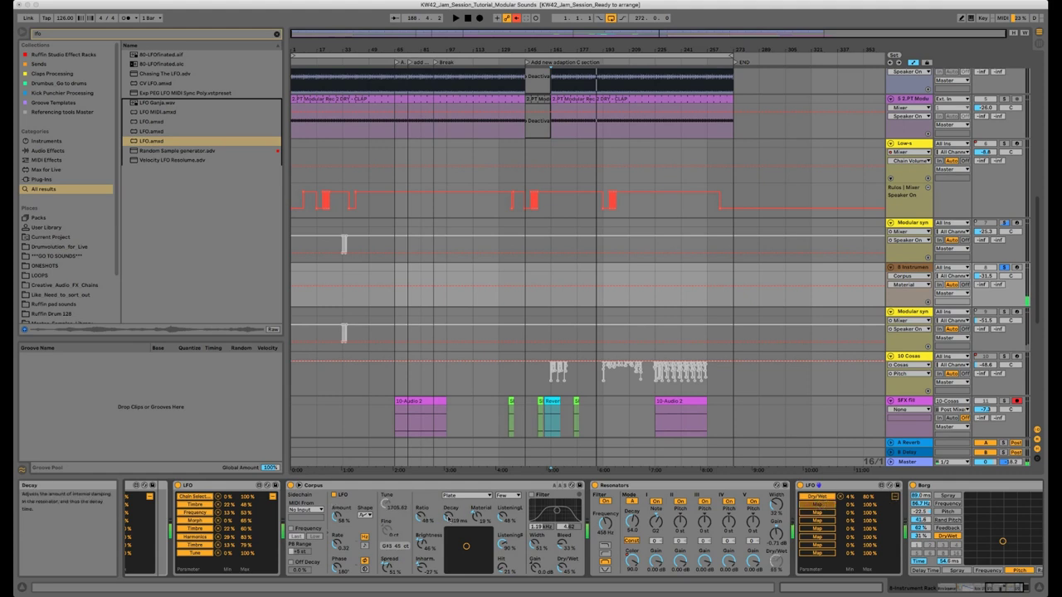
left_click(451, 517)
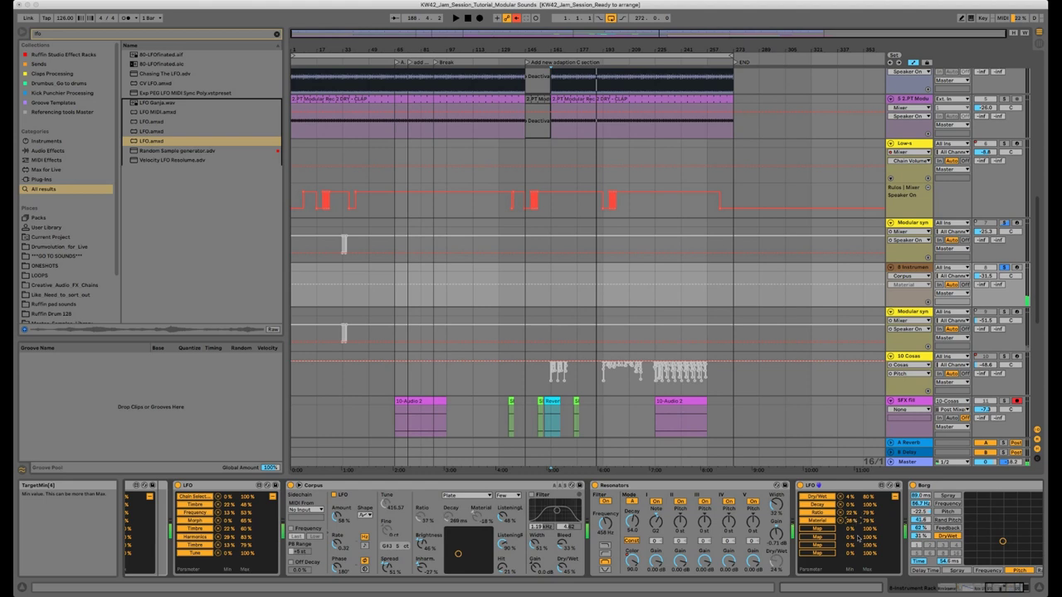
- Adjust Borg's Dry/Wet, Feedback and Rand Pitch, set its Pitch to -12.0, and audition the result
scroll(857, 537, "right", 3)
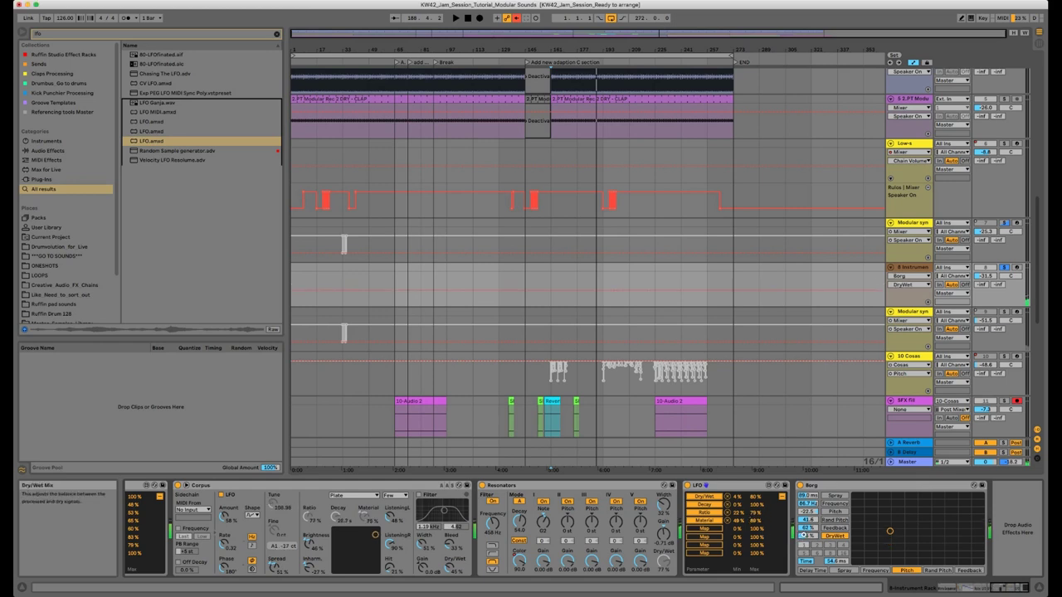
left_click(805, 529)
left_click(807, 520)
left_click(807, 512)
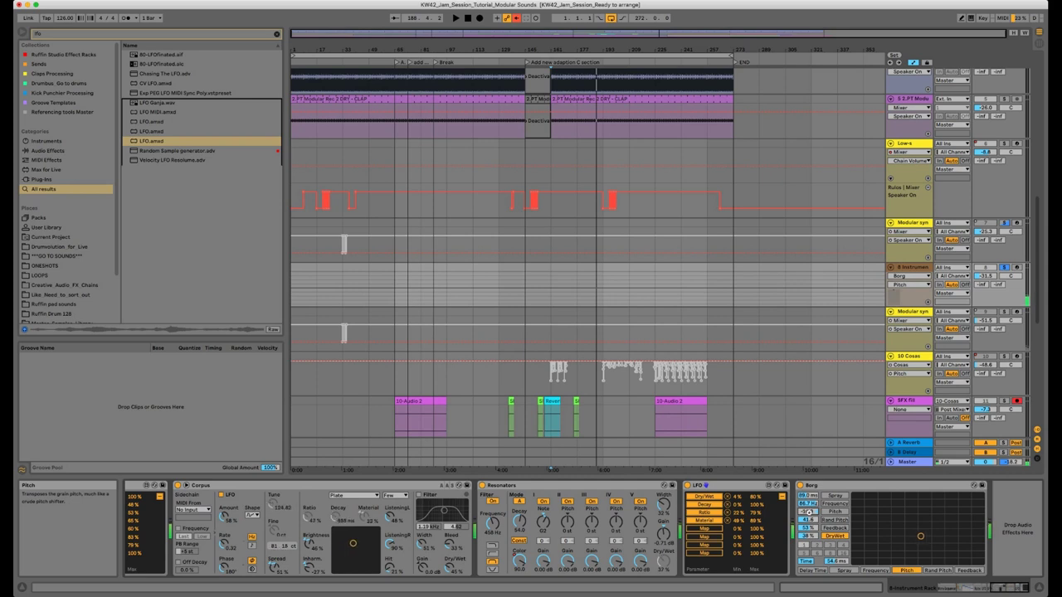
key("space")
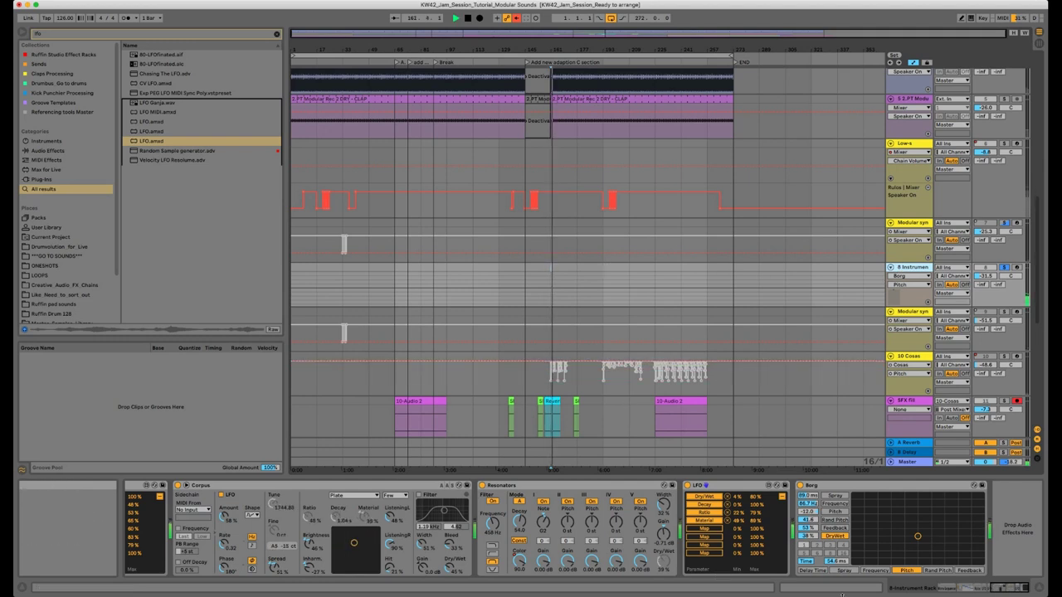
- Remove the LFO mapping from Resonators' Dry/Wet, and rebalance the Dry/Wet amounts of Borg and Resonators during playback
left_click(993, 588)
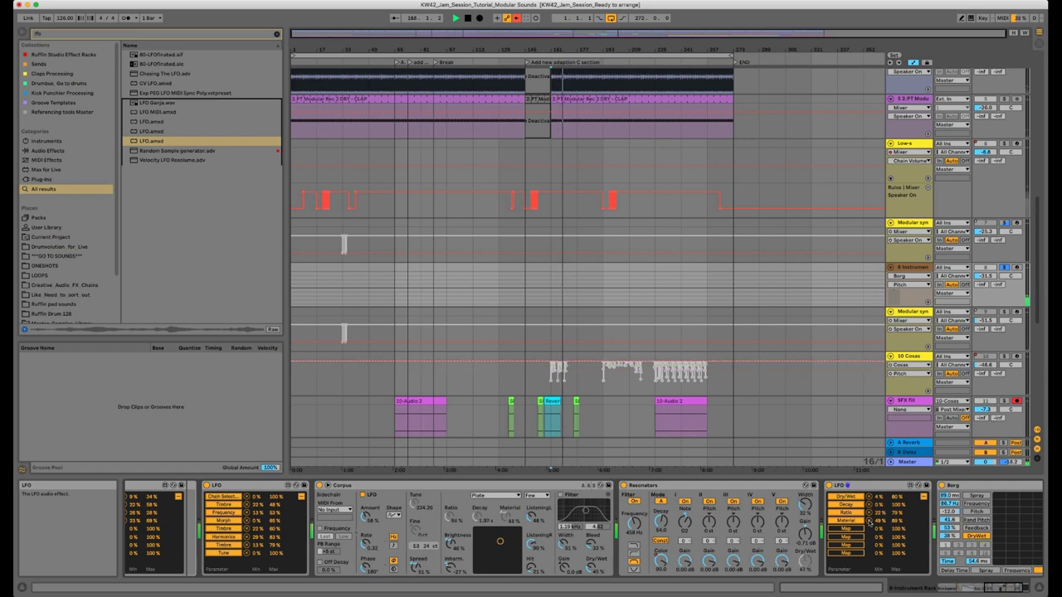
left_click(1006, 588)
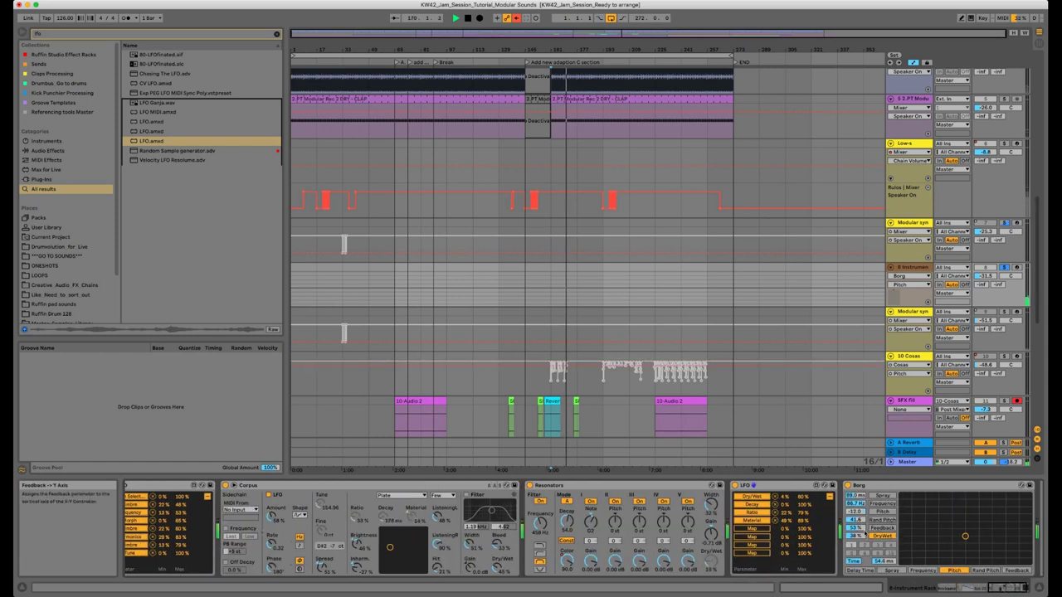
left_click(881, 536)
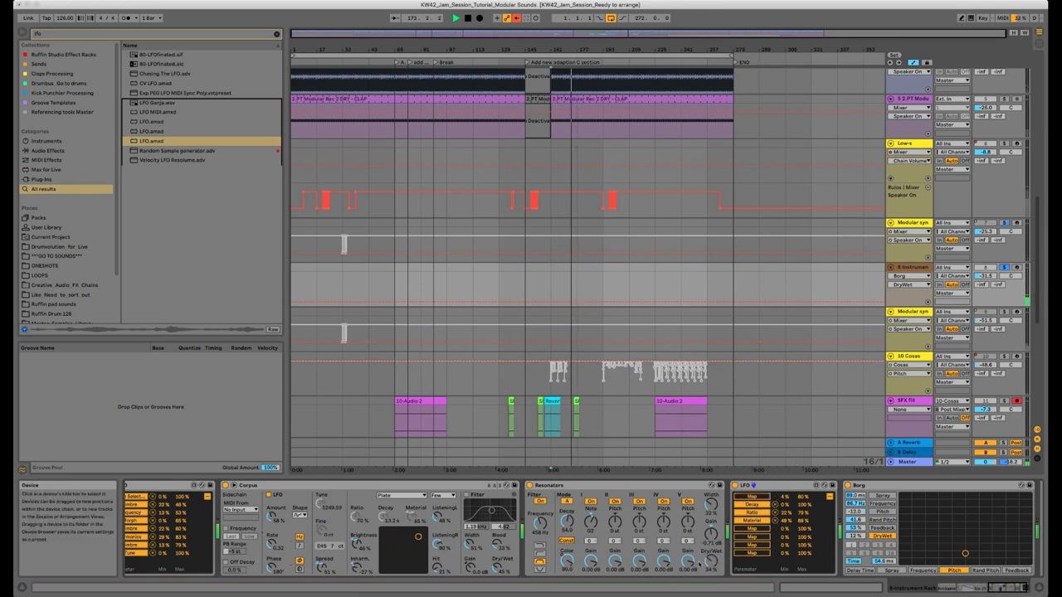
left_click(712, 561)
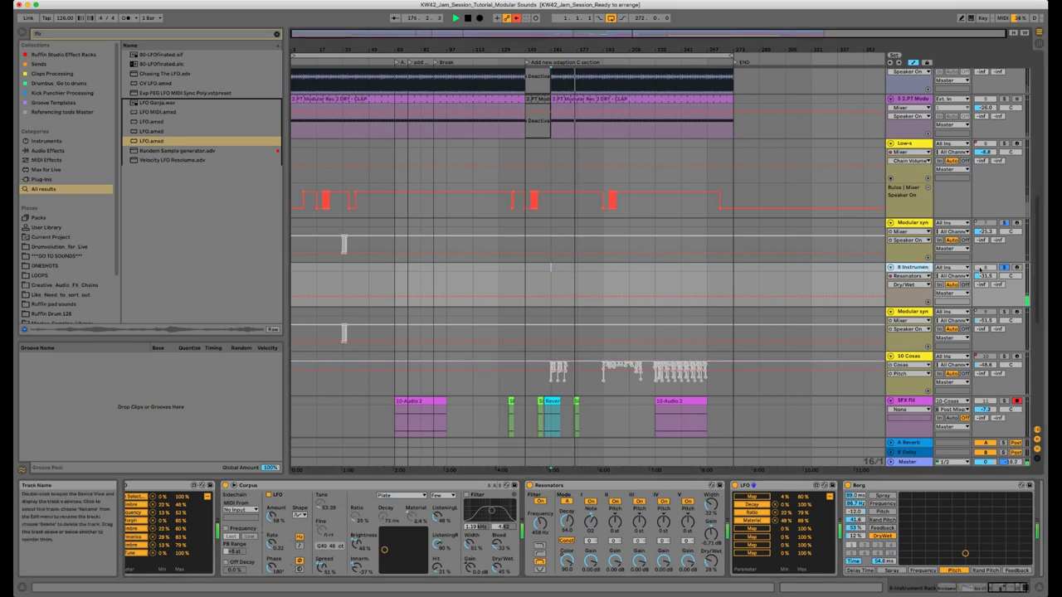
- Set the rebuilt instrument track's volume to -29.6 dB and return the playback position to bar 161
left_click_drag(989, 280, 989, 259)
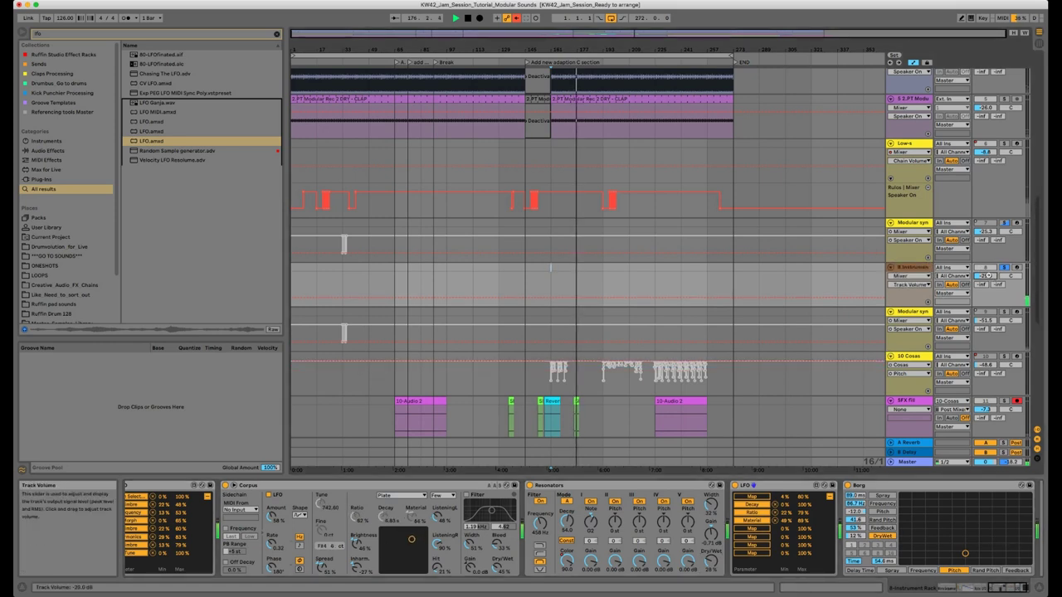
left_click(576, 272)
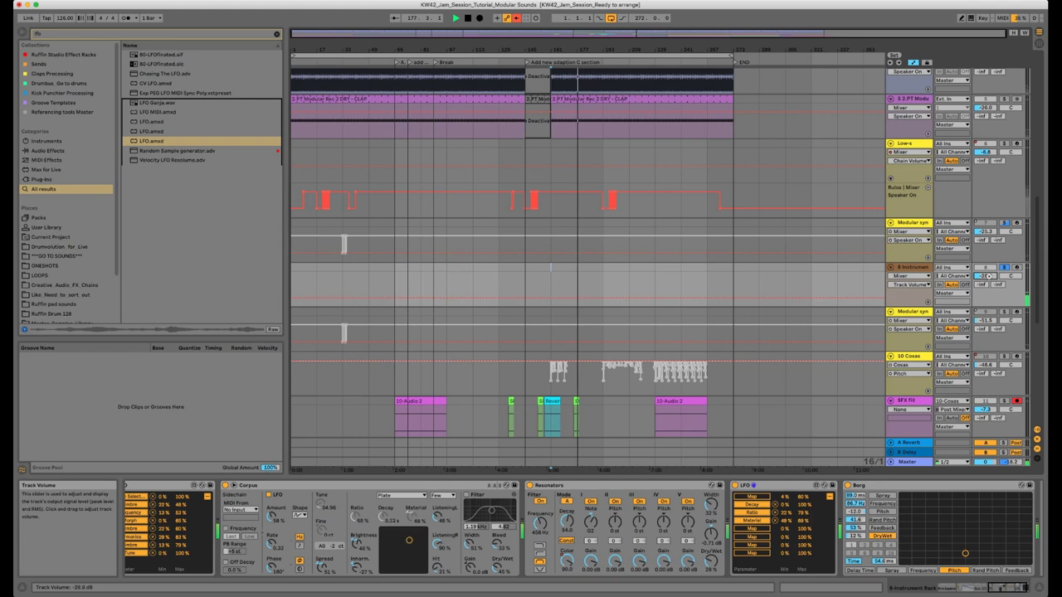
left_click(551, 272)
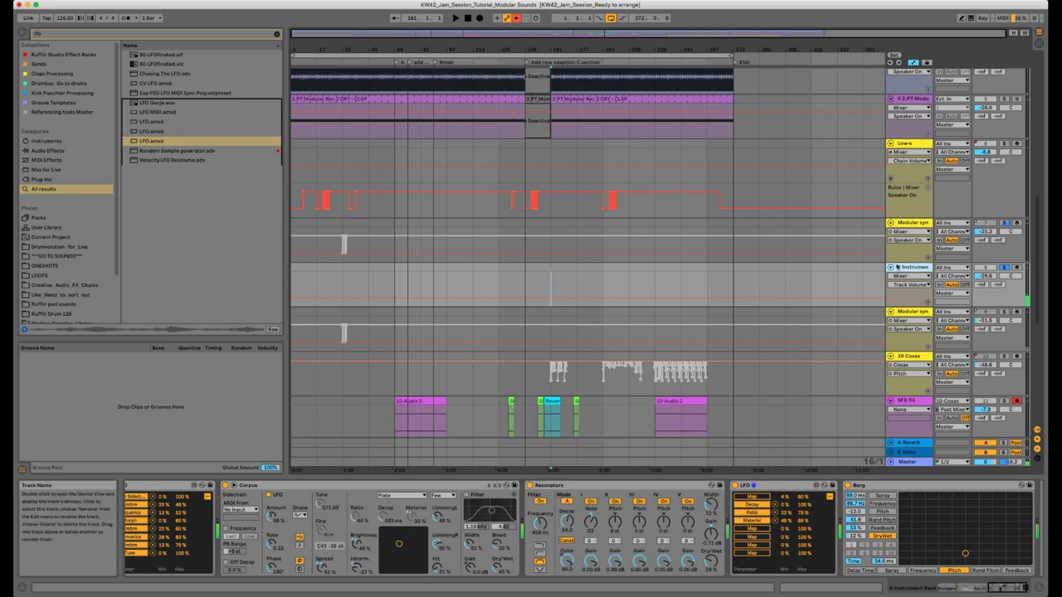
- Record the rebuilt instrument track's post-mixer output onto a new audio track and turn on looping for the recorded clip
key("super+t")
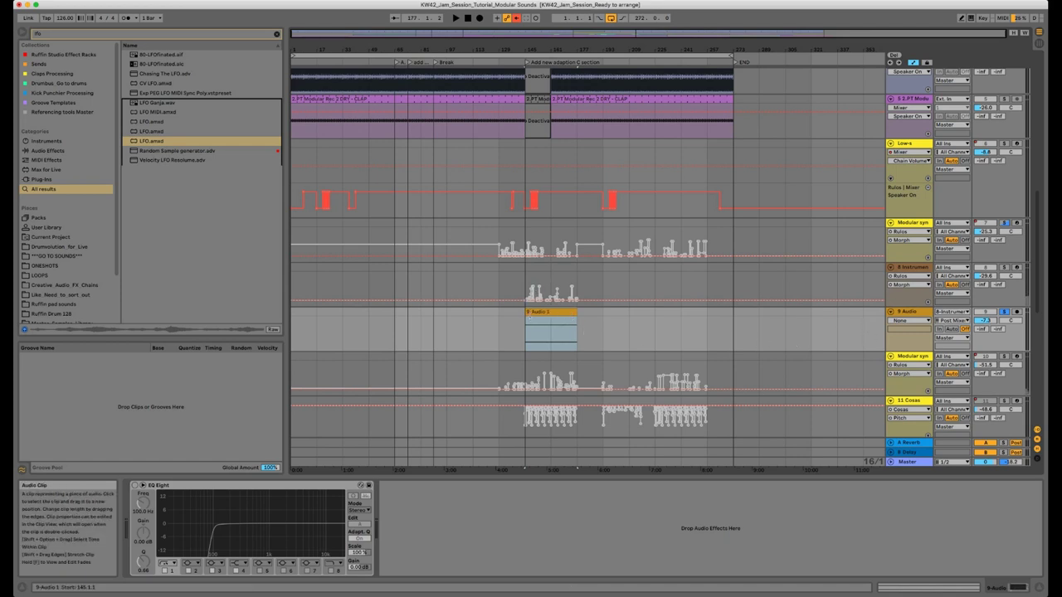
double_click(538, 311)
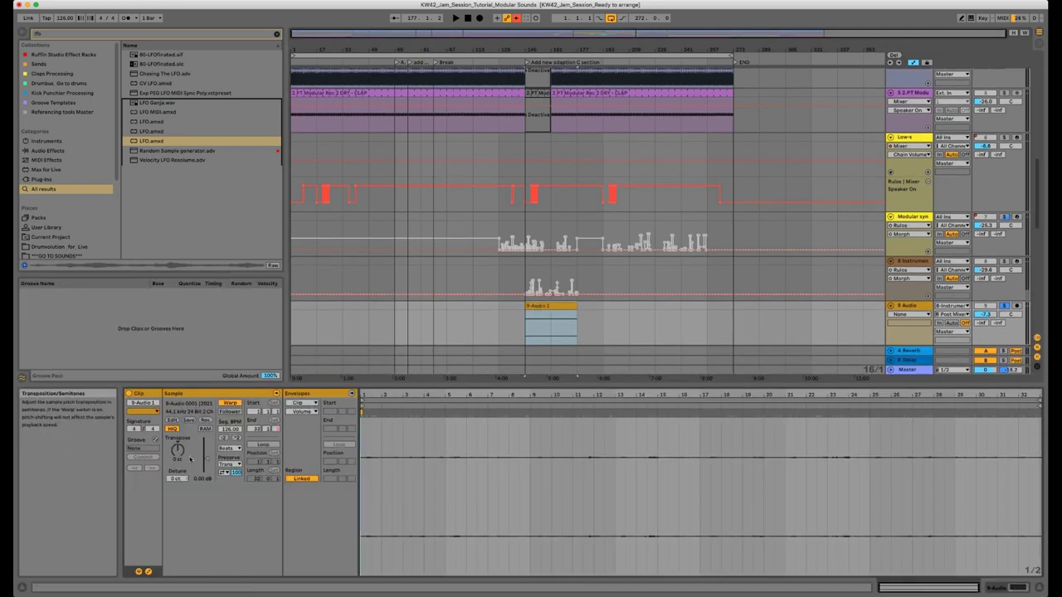
left_click(263, 445)
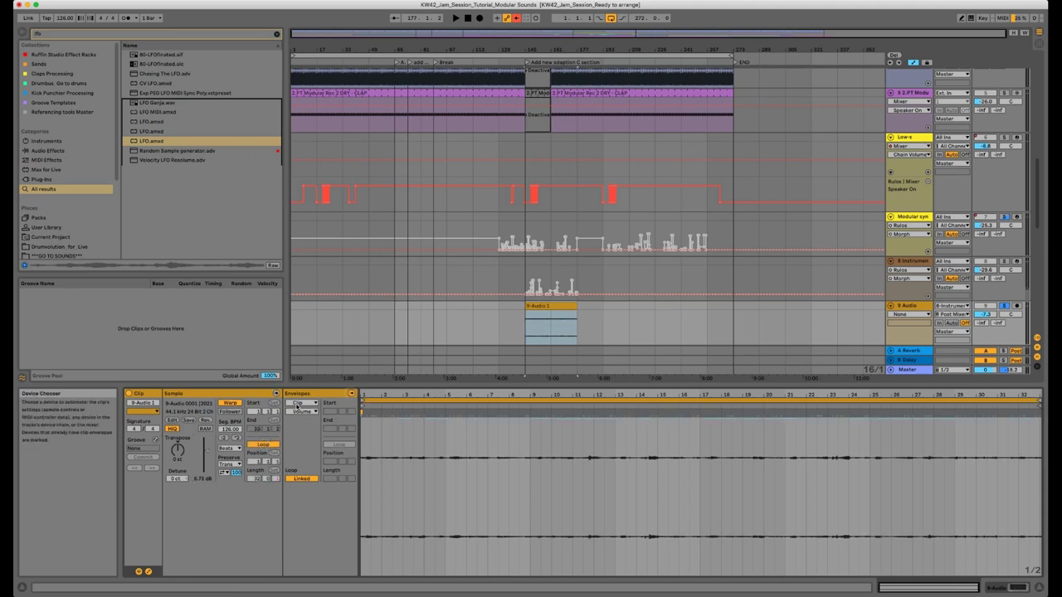
- Draw cuts around bars 5 and 10 in the recorded clip's Volume envelope
left_click(298, 403)
left_click(299, 402)
left_click(301, 411)
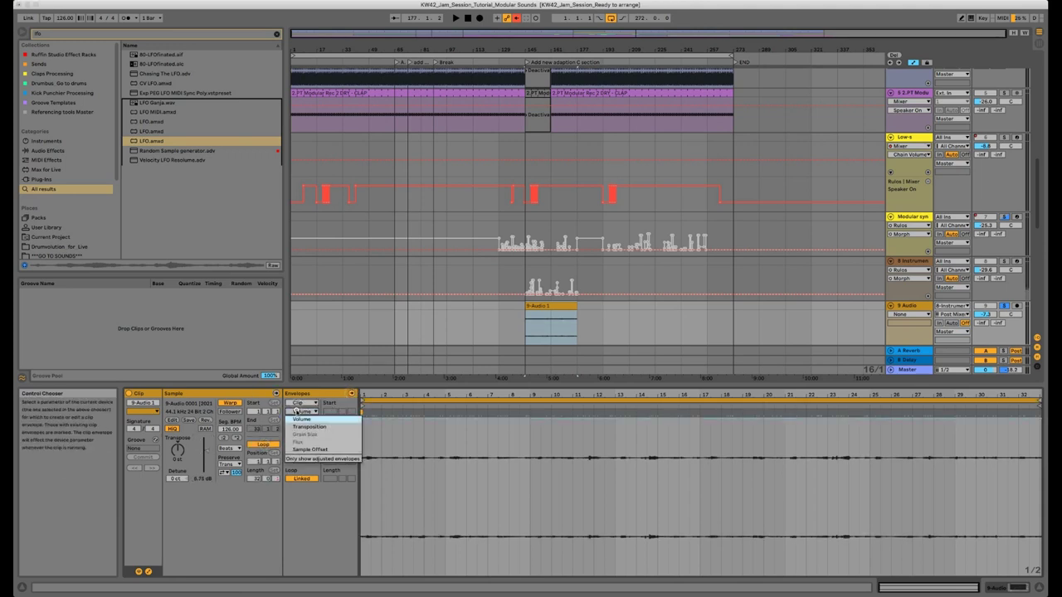
left_click(300, 419)
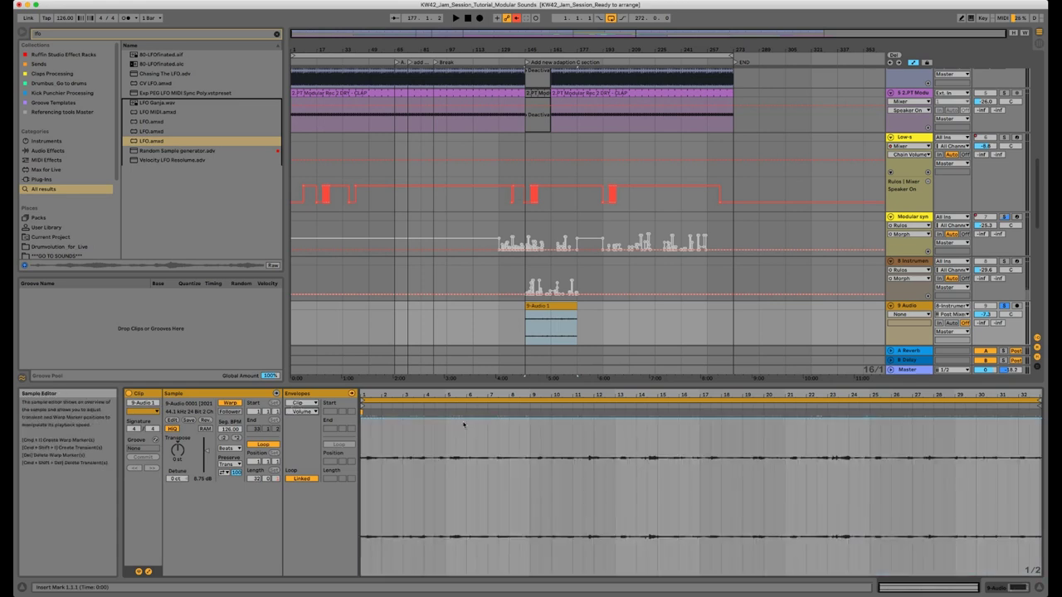
left_click_drag(463, 424, 462, 574)
left_click_drag(560, 420, 556, 565)
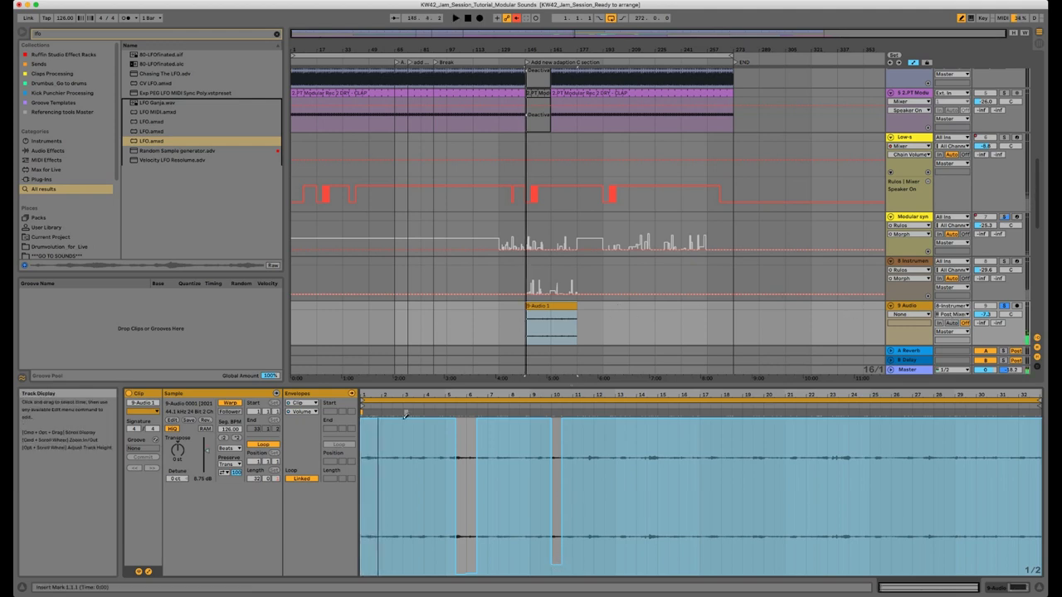
- Draw another volume cut around bar 2 and reshape its start into a falling ramp
left_click_drag(385, 419, 384, 500)
left_click_drag(384, 578, 385, 580)
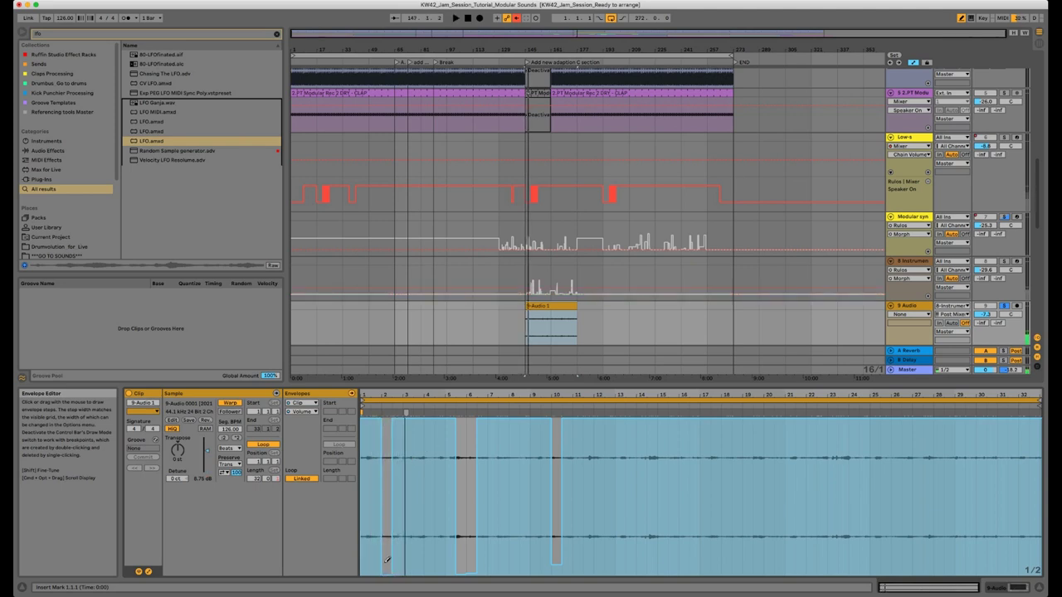
left_click_drag(385, 562, 379, 438)
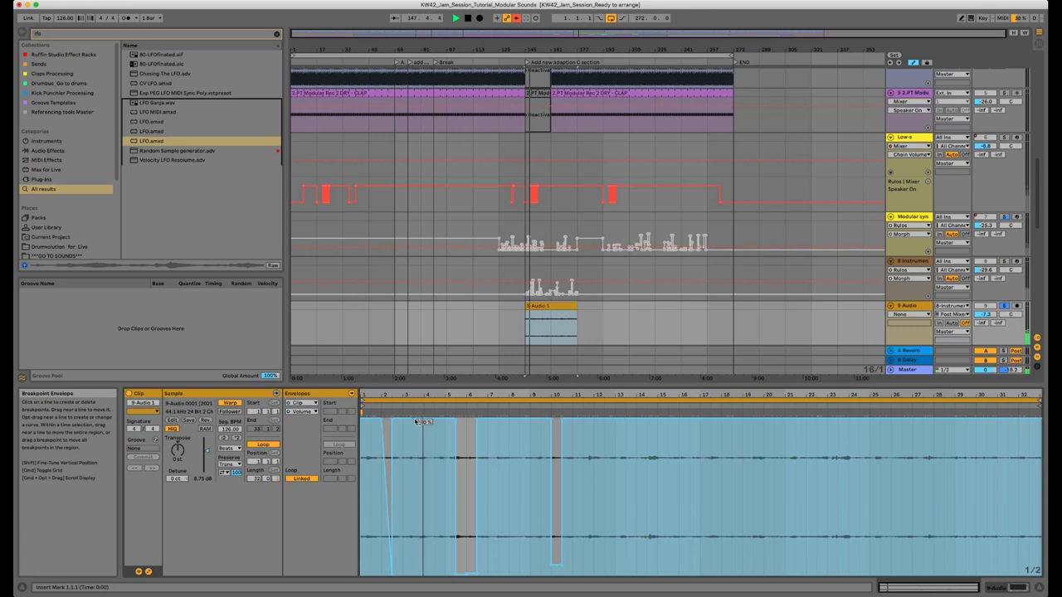
- Show the clip's EQ Eight envelope, and enable EQ Eight on the recorded audio track with its low cut at 135 Hz
left_click(302, 403)
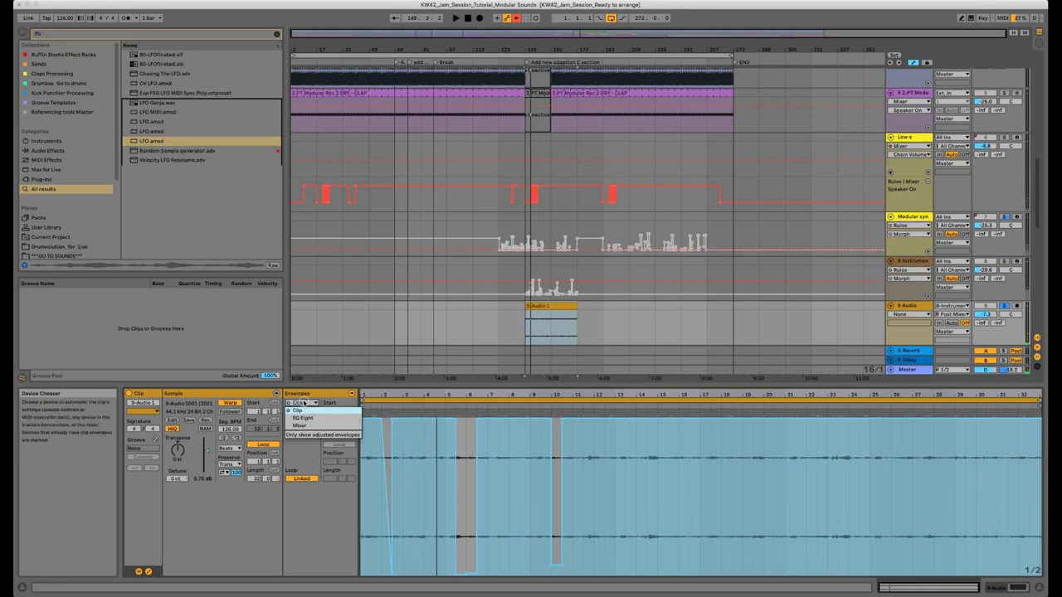
left_click(303, 417)
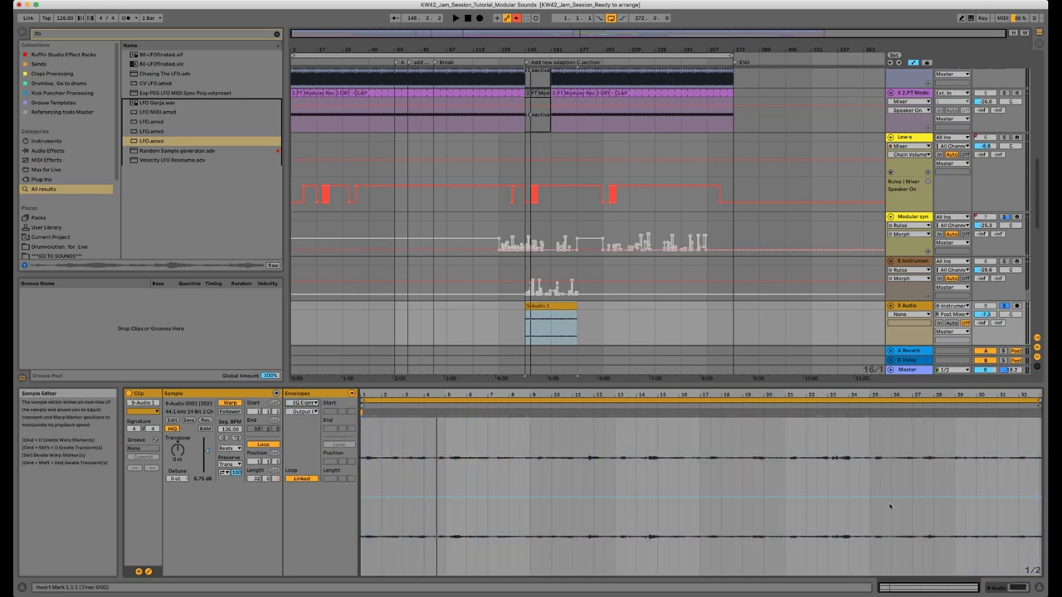
left_click(1019, 587)
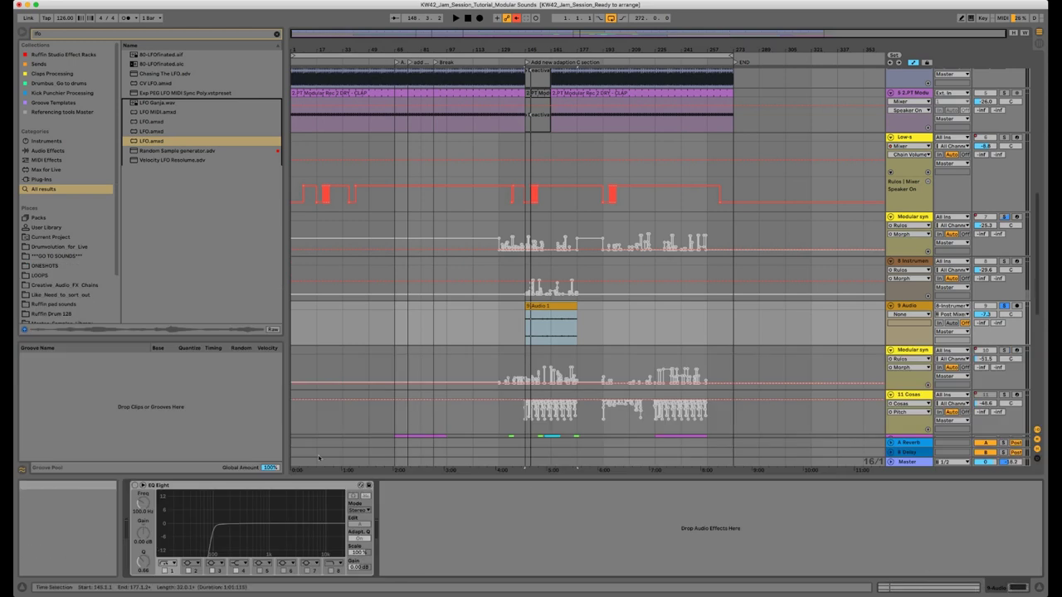
left_click(136, 487)
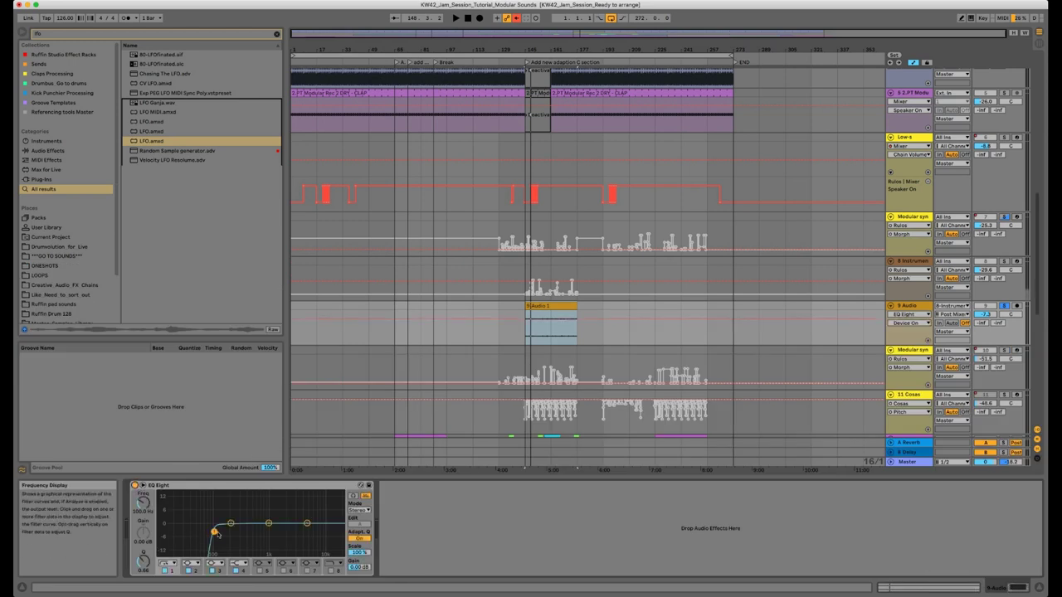
key("space")
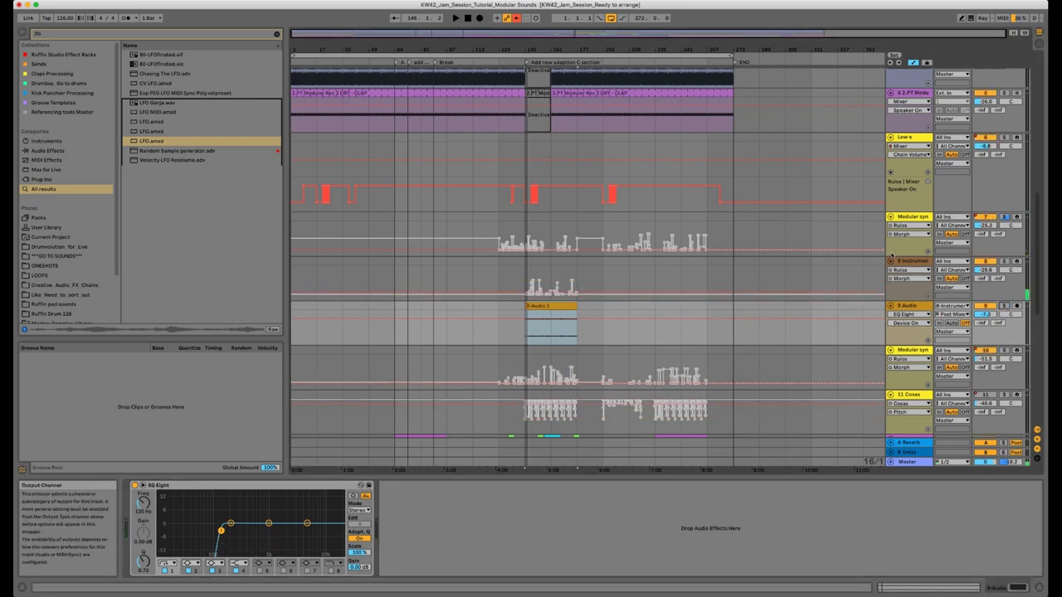
- Set the recorded audio track's volume to -14.2 dB in the full mix and deactivate the original modular synth track above it
key("super+a")
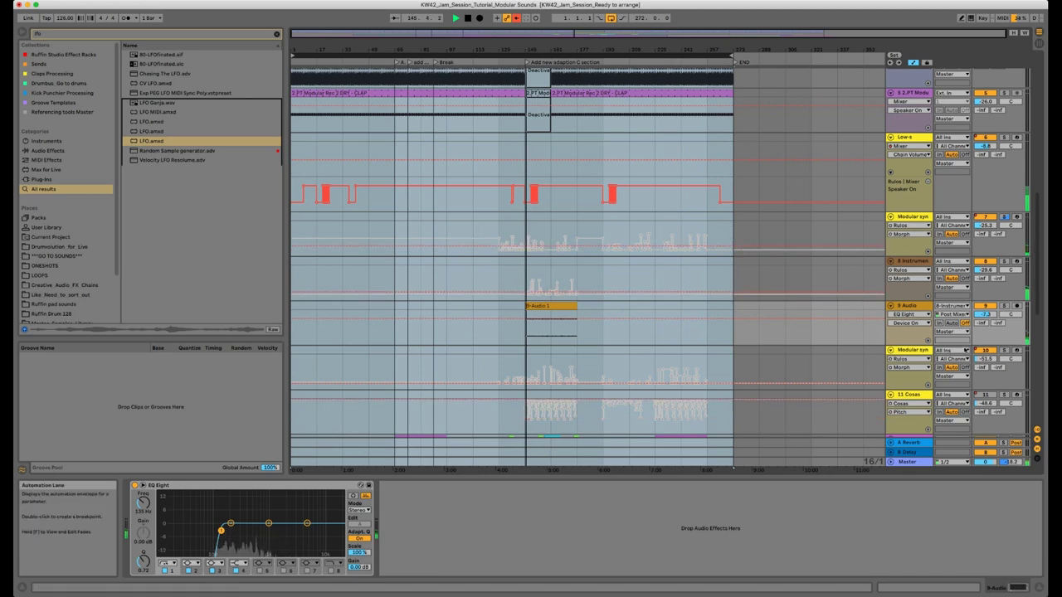
left_click(986, 314)
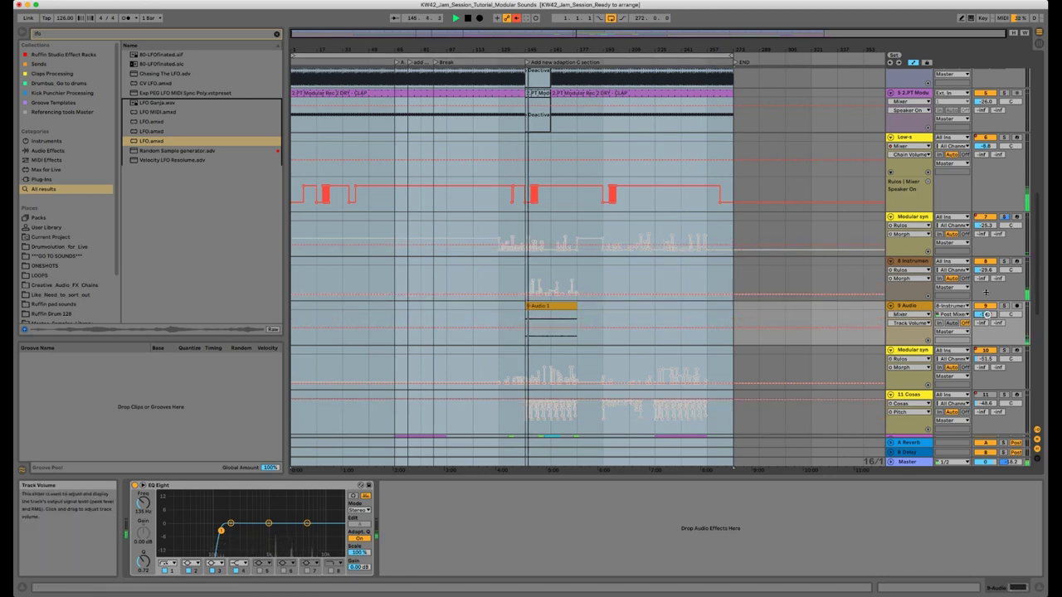
left_click(985, 216)
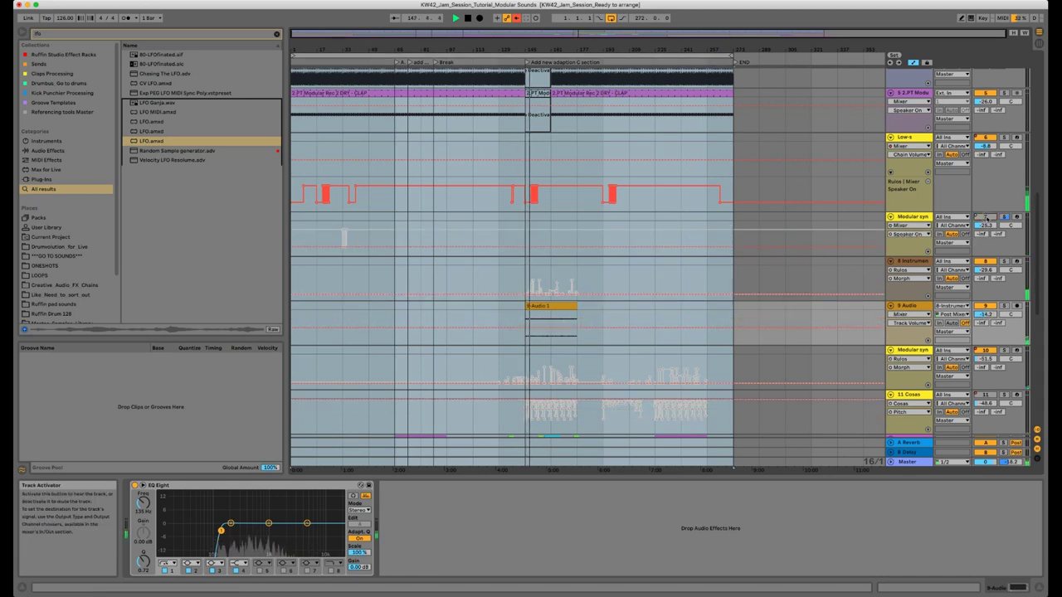
- Check the recorded audio track in solo, set its volume to -15.4 dB, and extend its clip to bar 273
left_click(1005, 306)
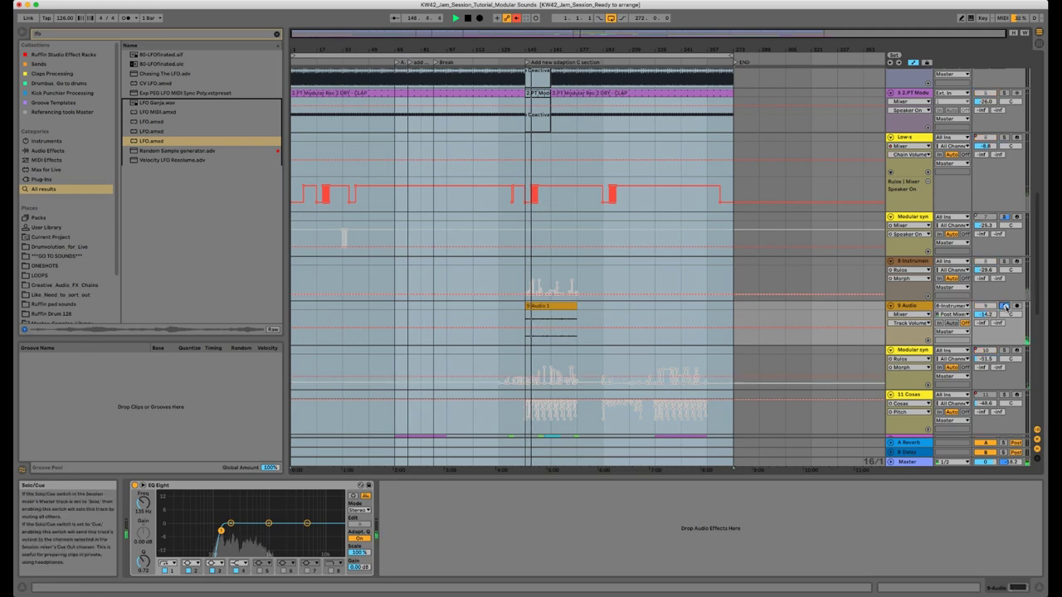
left_click(1005, 306)
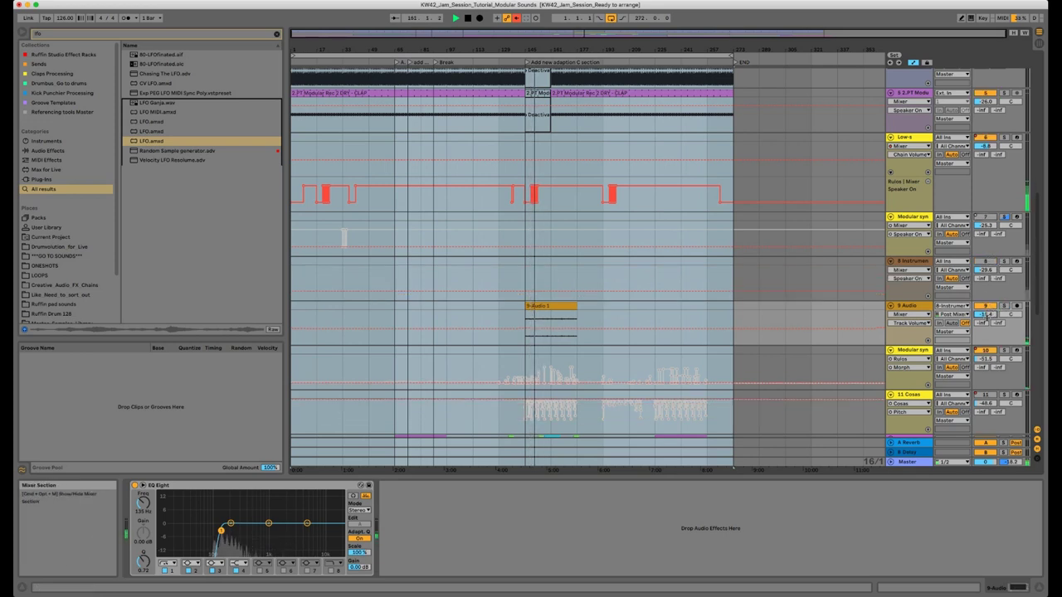
left_click(580, 306)
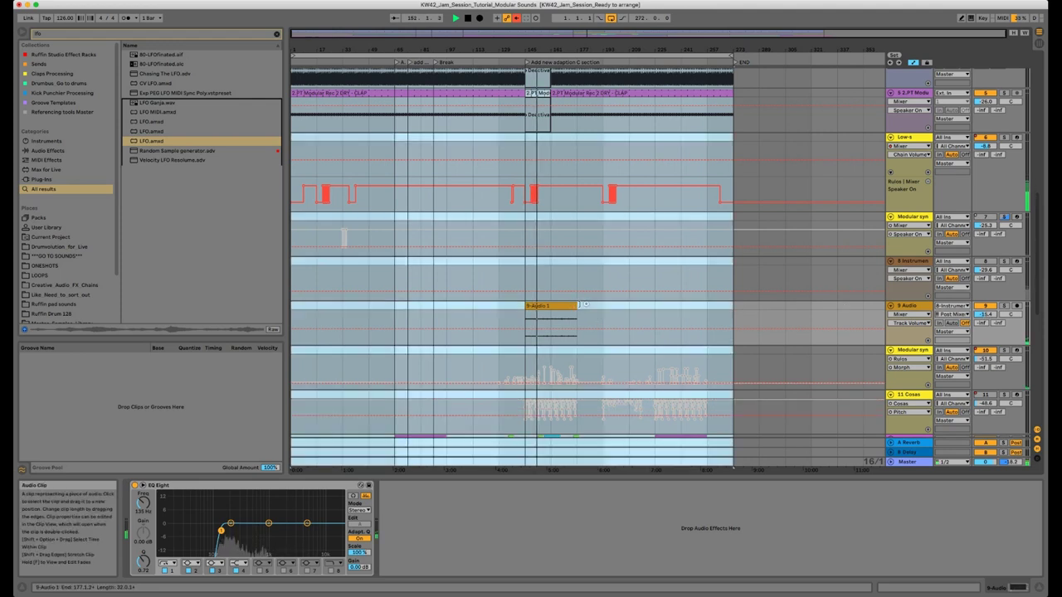
left_click_drag(581, 306, 731, 307)
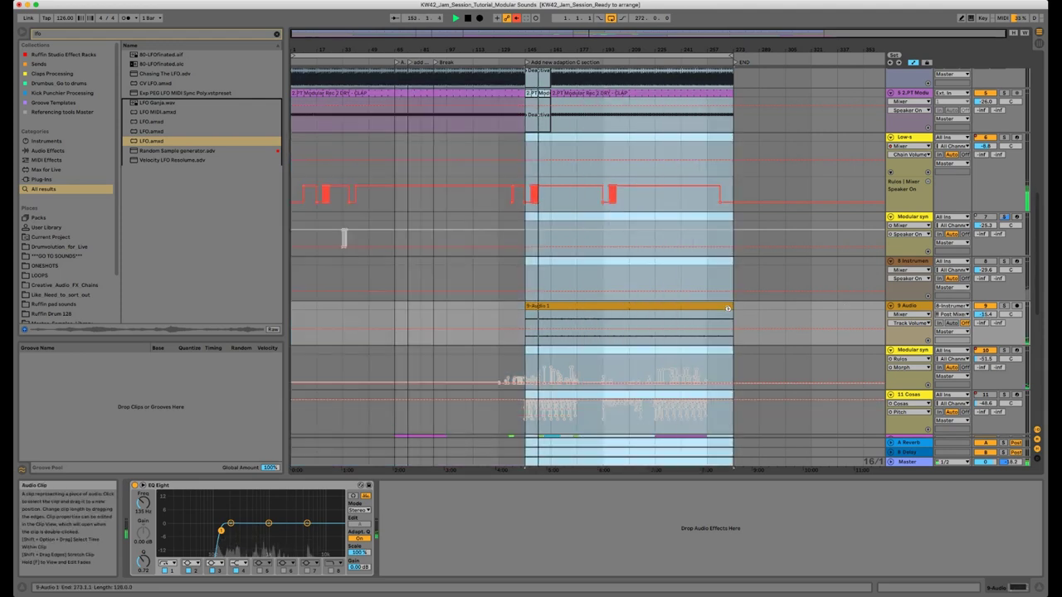
- Audition the extended clip against the other tracks and set the recorded audio track's volume to -15.2 dB
scroll(628, 299, "down", 2)
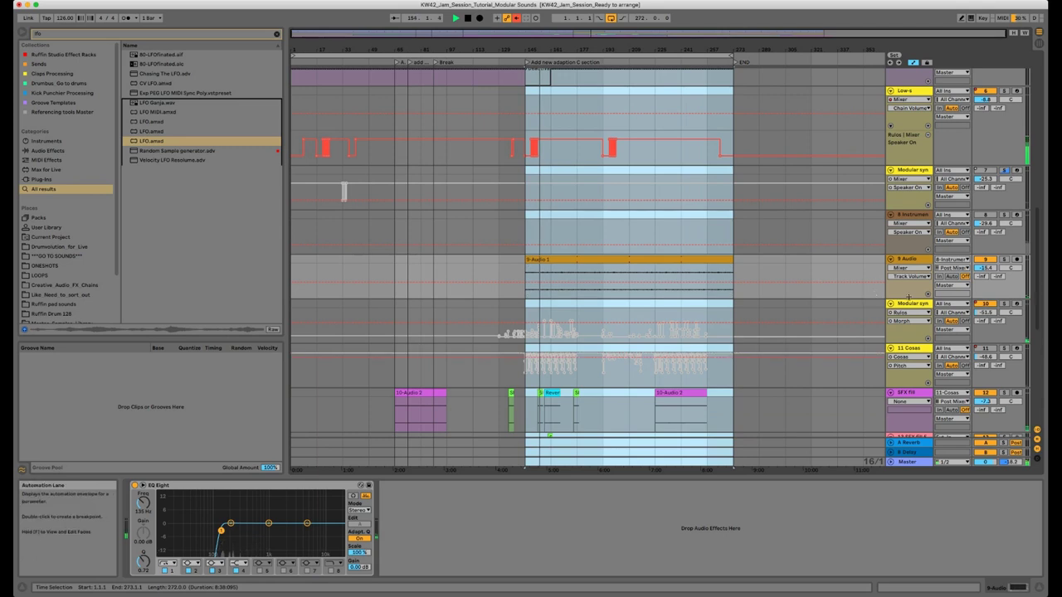
left_click(1003, 305)
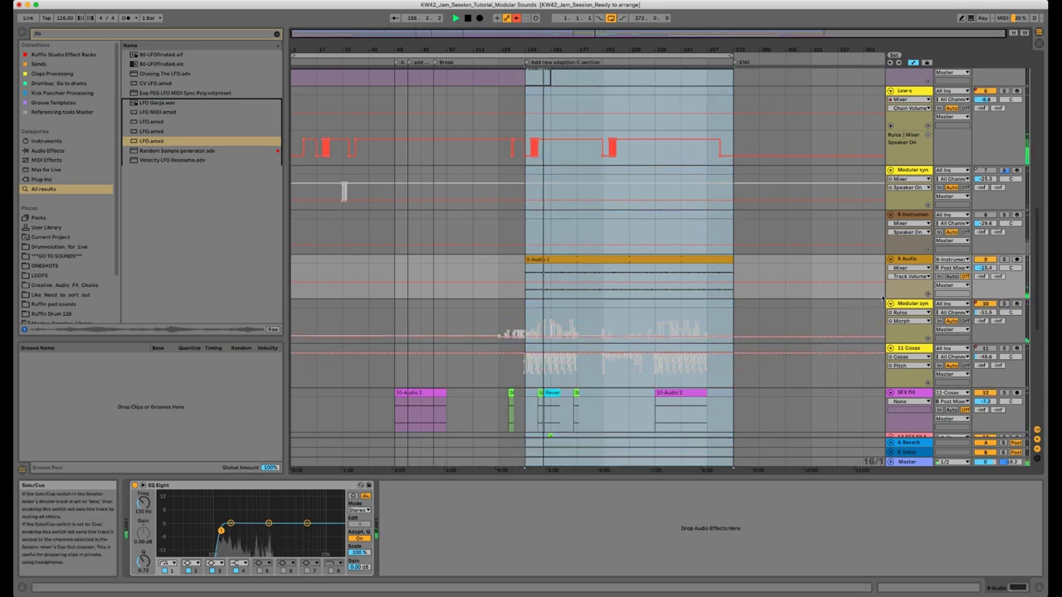
scroll(745, 245, "down", 4)
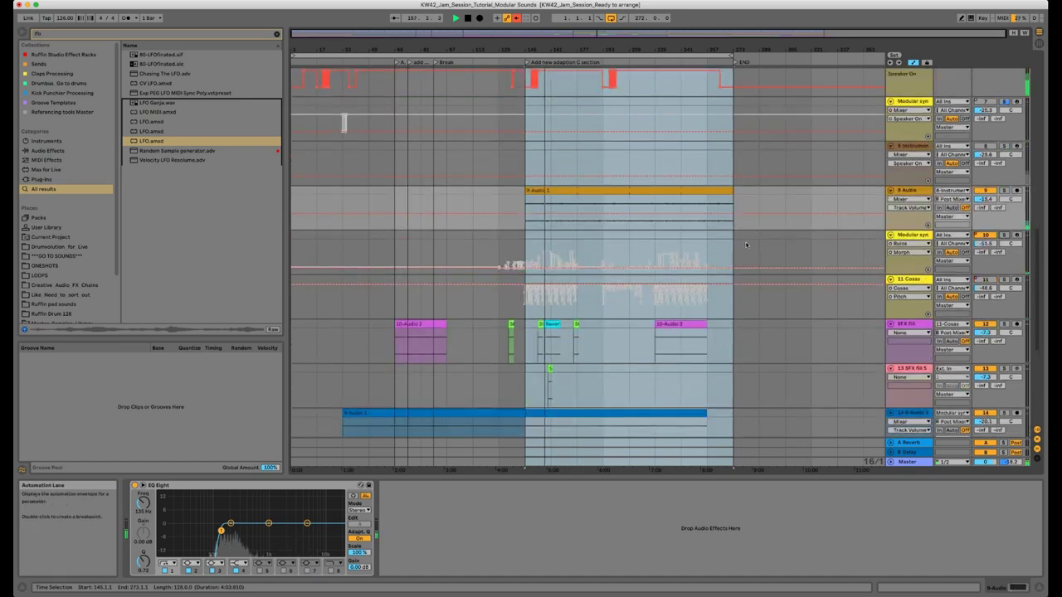
scroll(746, 245, "up", 3)
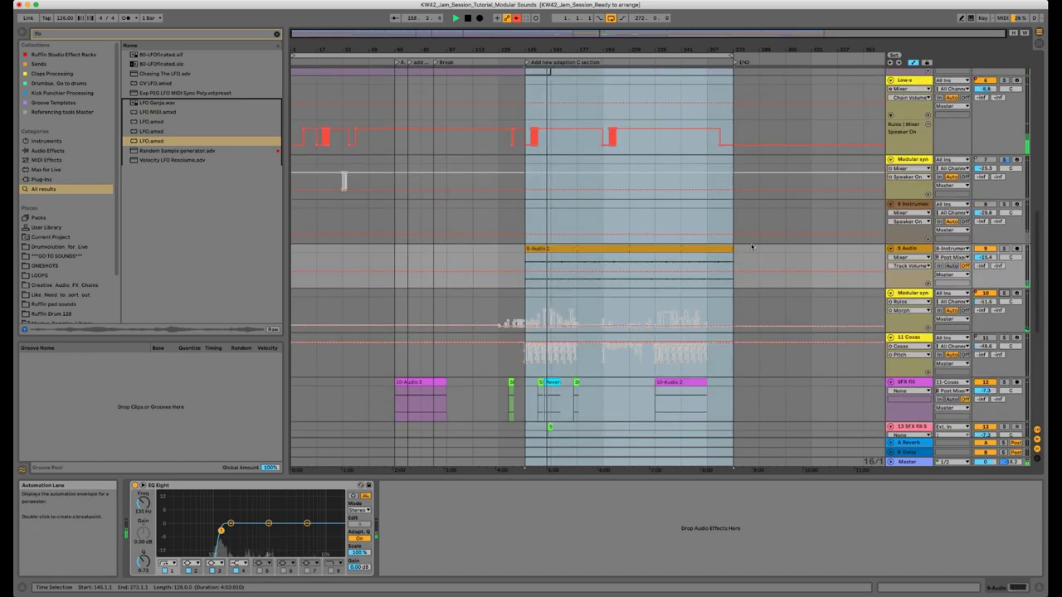
scroll(814, 236, "up", 8)
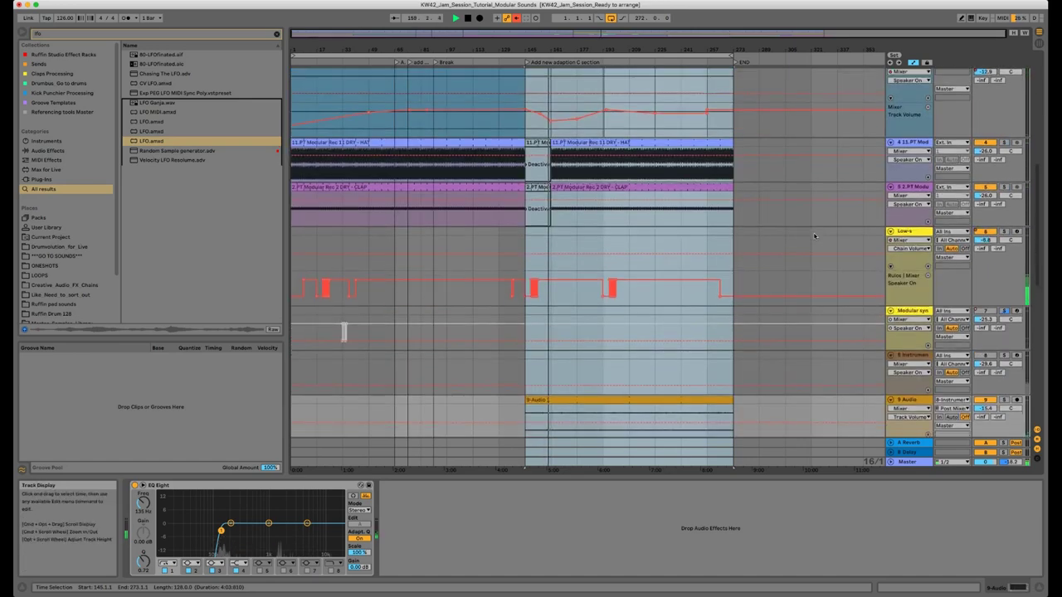
scroll(813, 236, "down", 7)
scroll(814, 236, "down", 1)
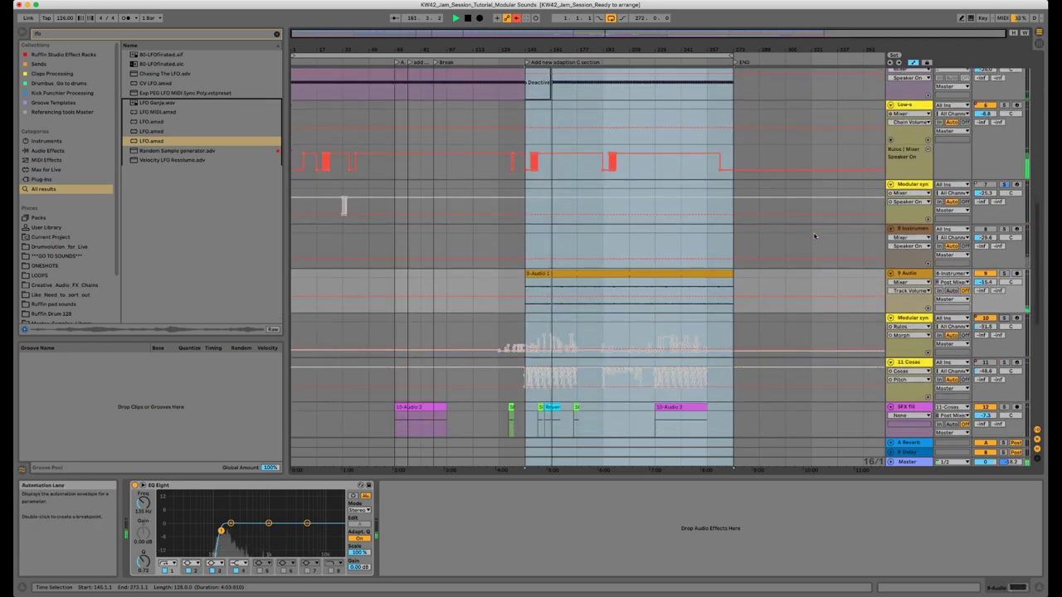
scroll(723, 285, "up", 4)
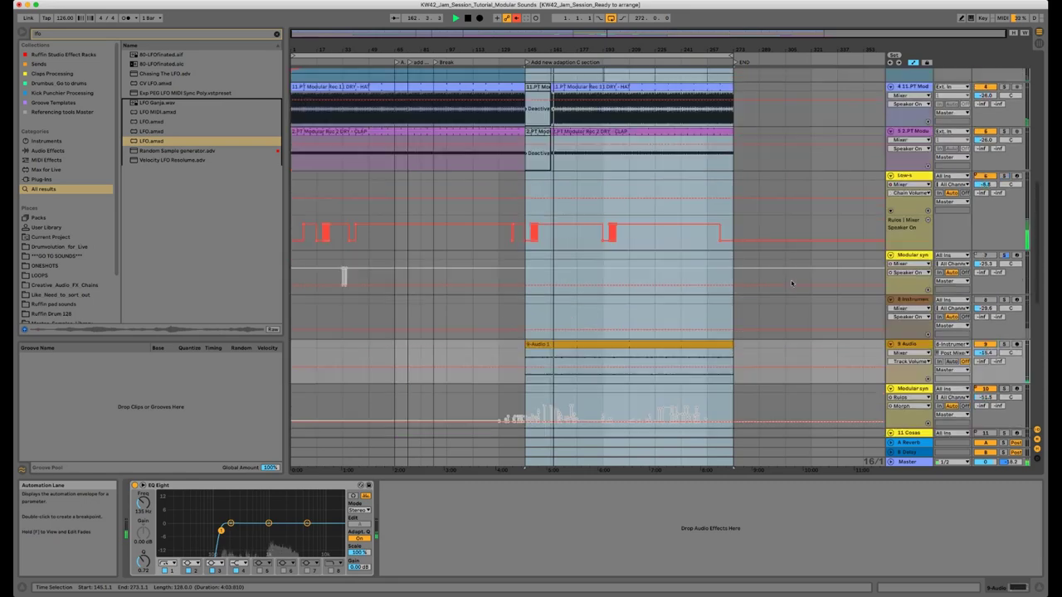
scroll(791, 283, "down", 4)
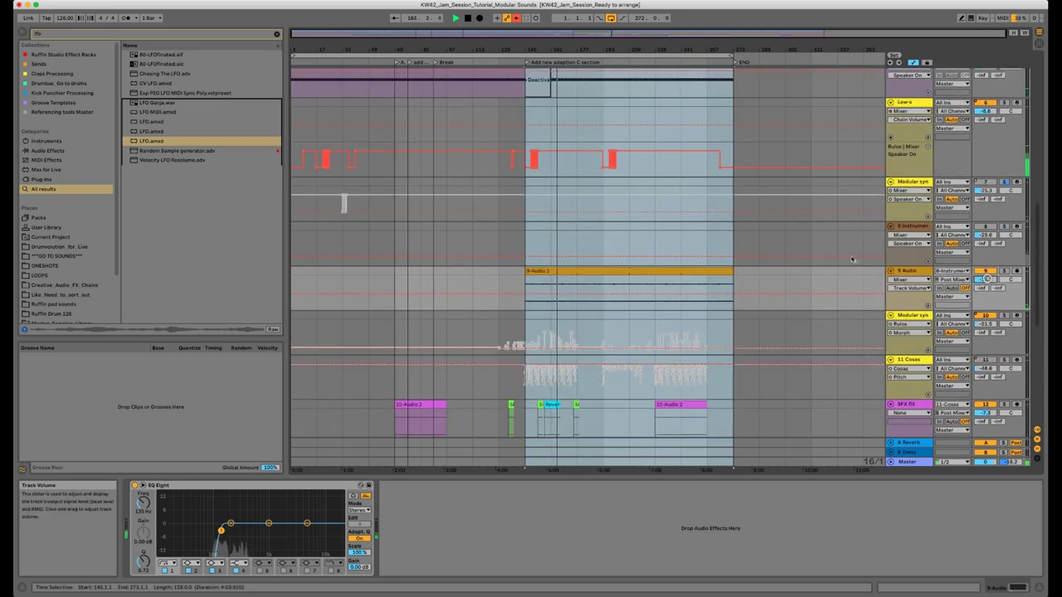
scroll(846, 254, "up", 8)
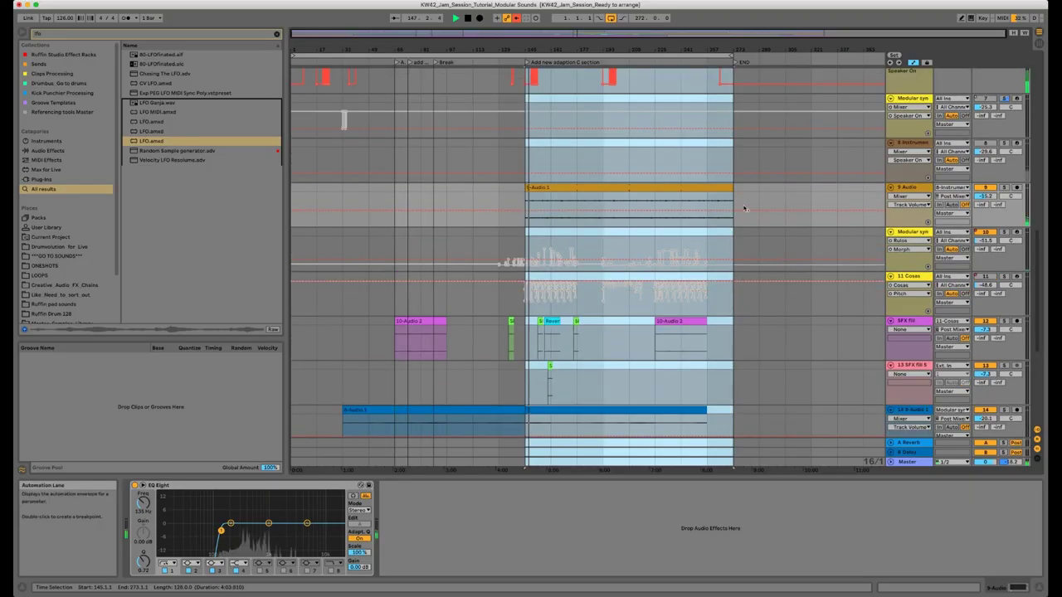
- Open the recorded clip and transpose it to -11 st
double_click(707, 187)
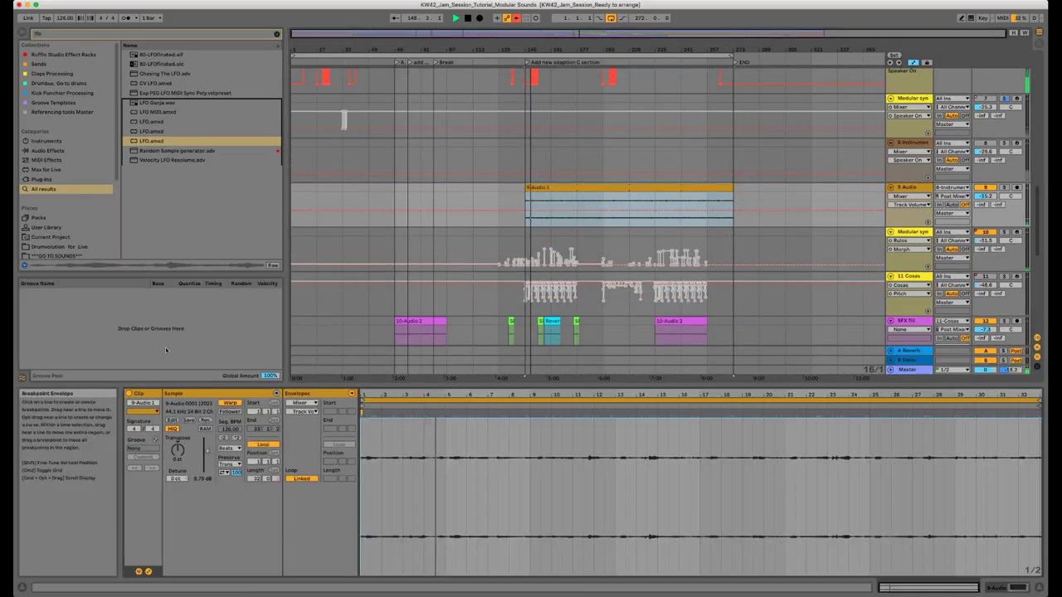
left_click_drag(177, 448, 178, 453)
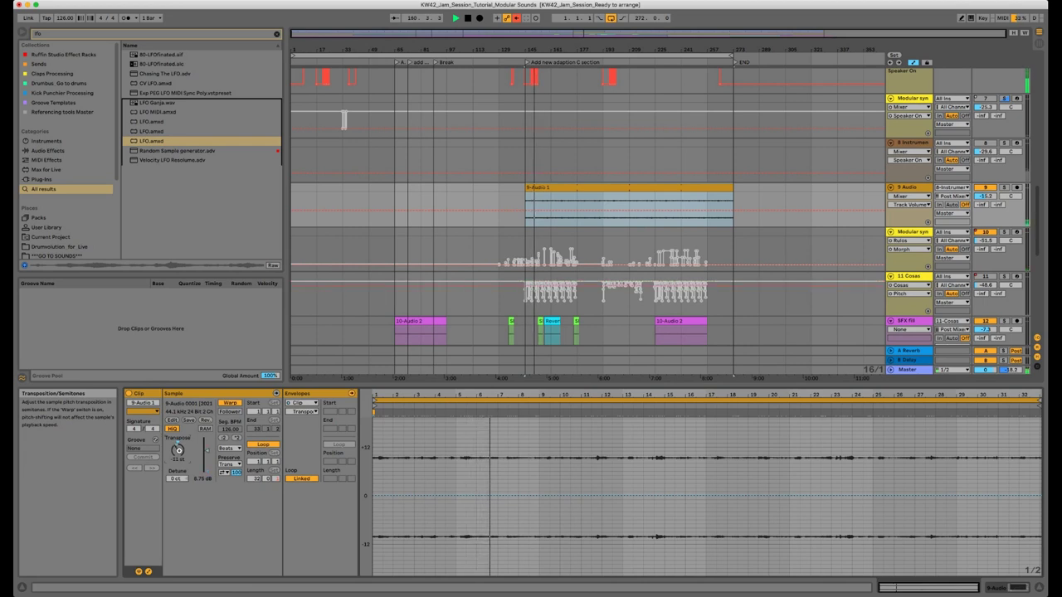
- Enable band 8 in the recorded track's EQ Eight as a high cut at 3.37 kHz
left_click(1018, 588)
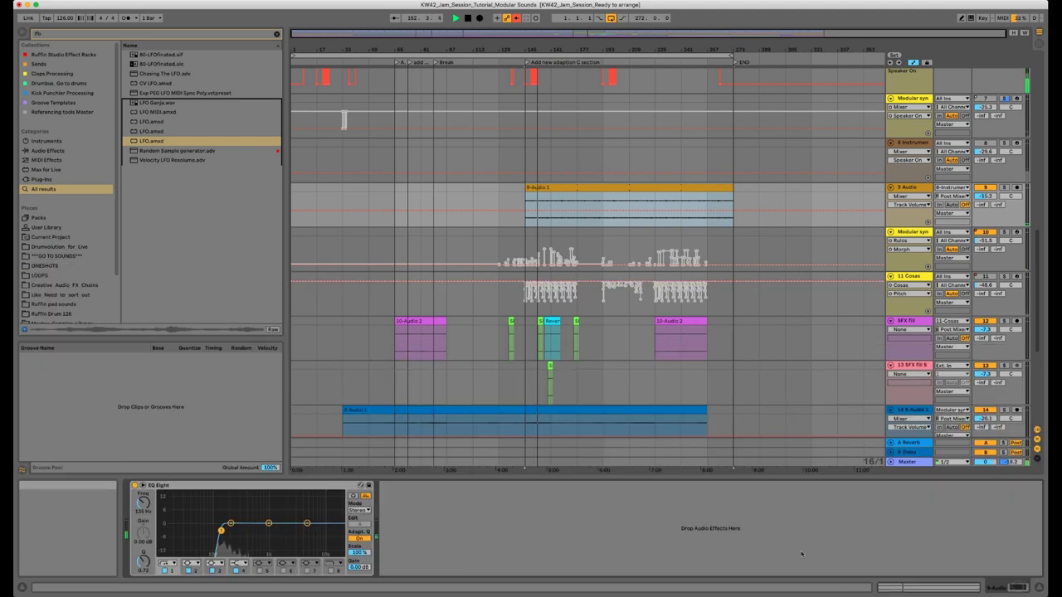
left_click(332, 572)
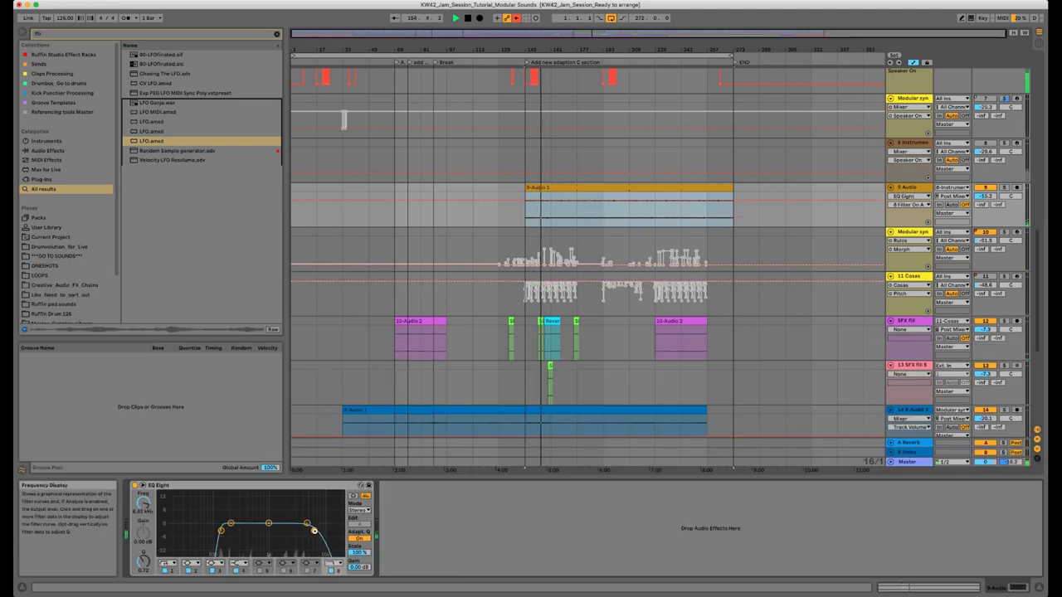
left_click_drag(316, 531, 297, 528)
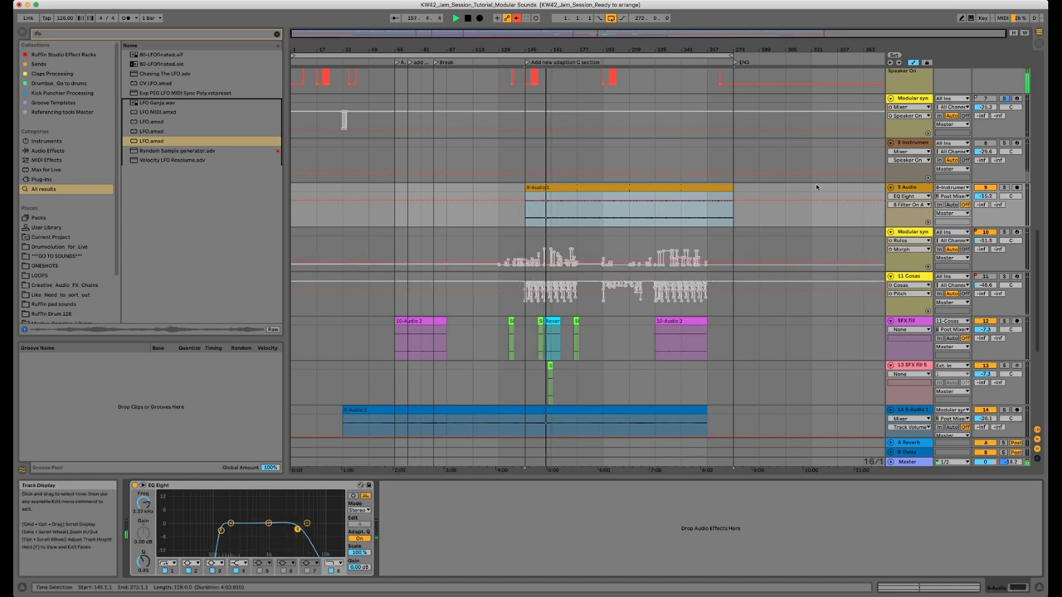
- Set the Low-s track's volume to -17.4 dB
scroll(778, 190, "down", 3)
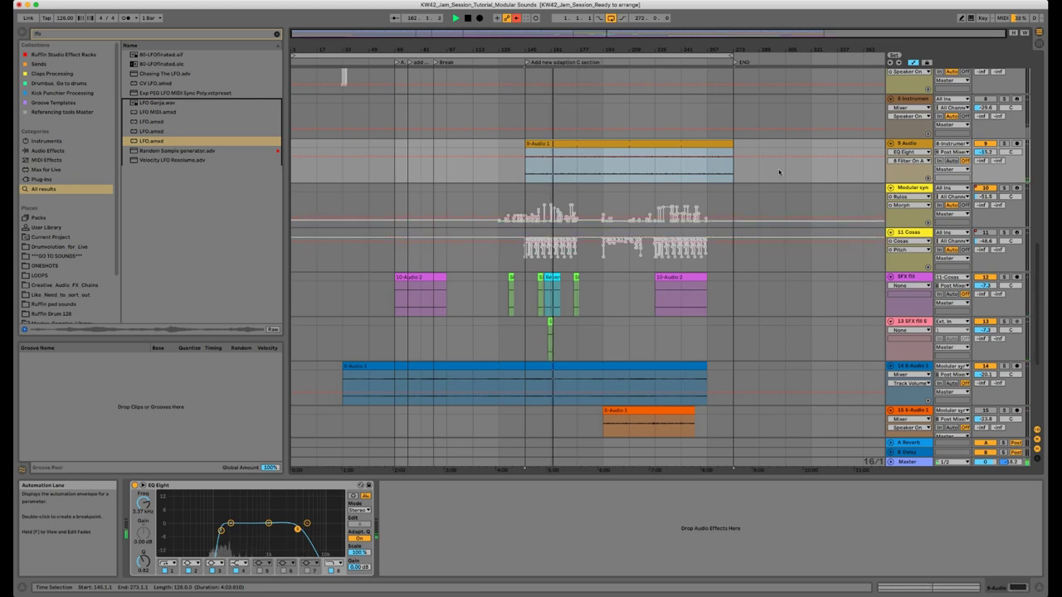
scroll(779, 171, "up", 5)
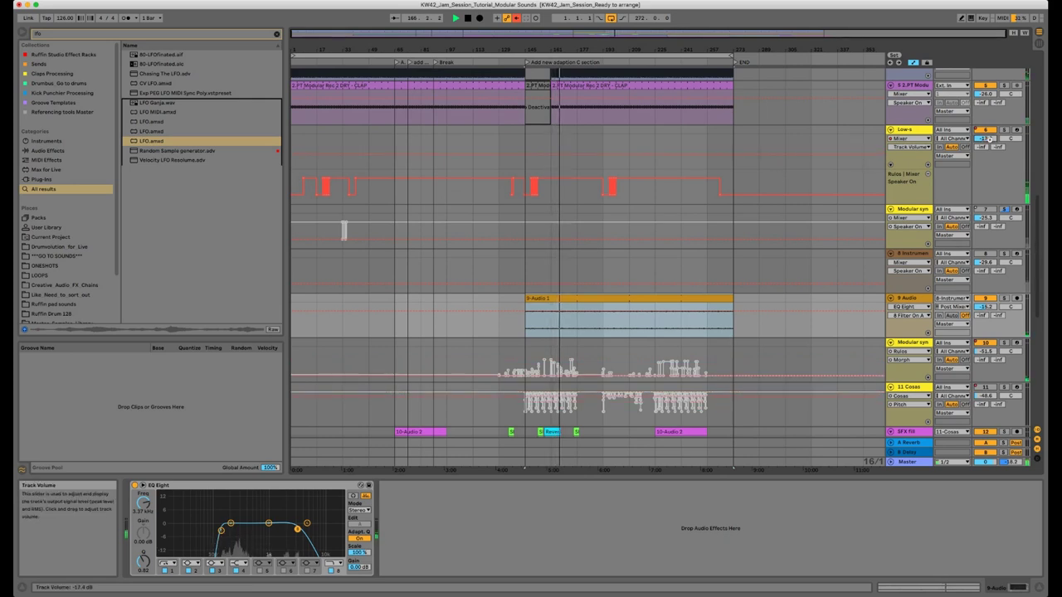
- Play the recorded audio track in solo from bar 177 and set its volume to -14.1 dB
scroll(780, 163, "up", 5)
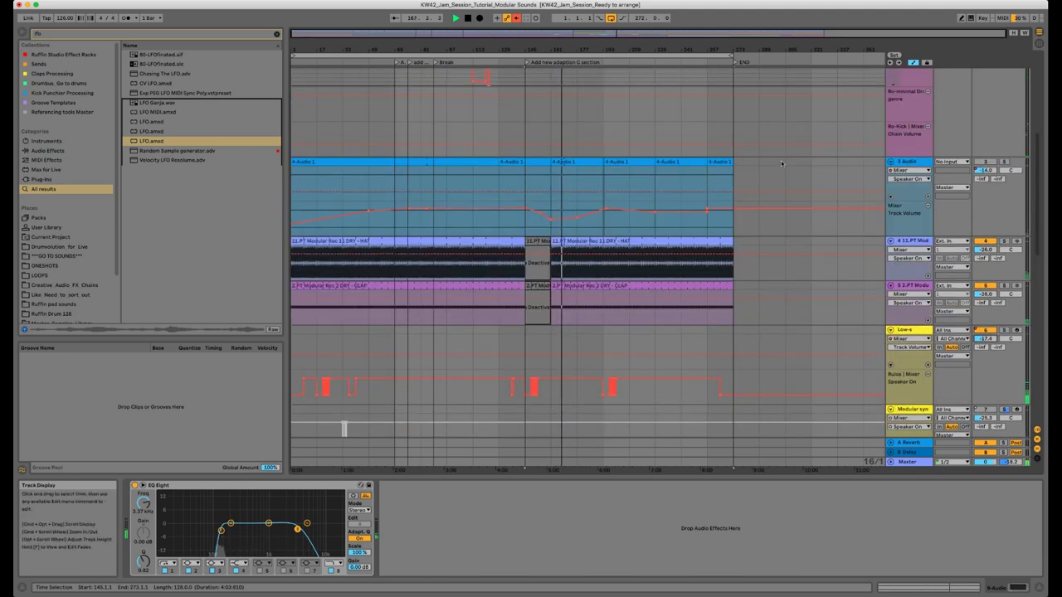
scroll(780, 163, "up", 3)
scroll(781, 164, "up", 3)
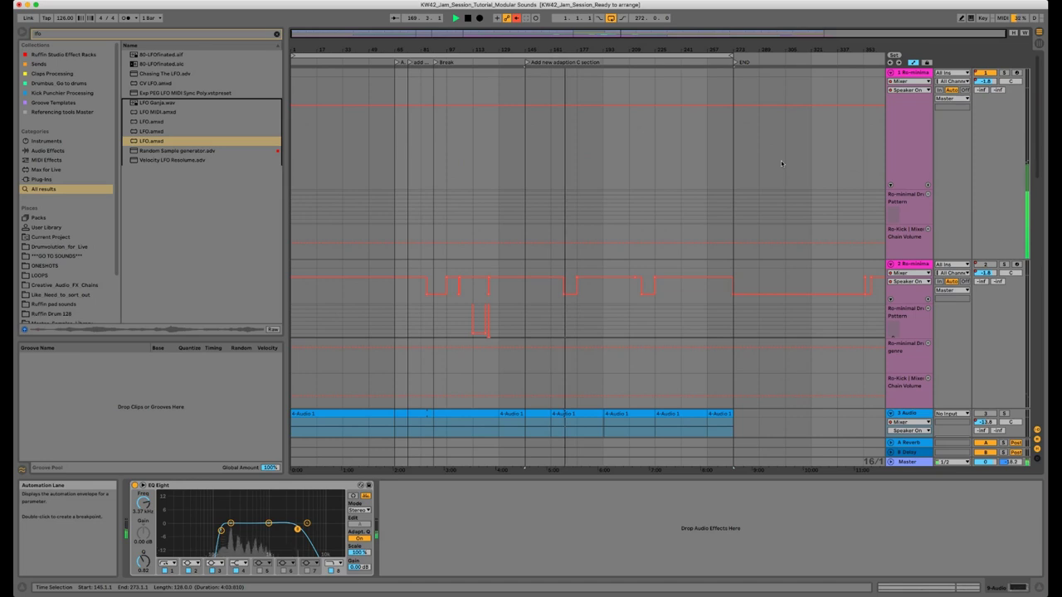
scroll(780, 164, "down", 4)
scroll(781, 164, "down", 3)
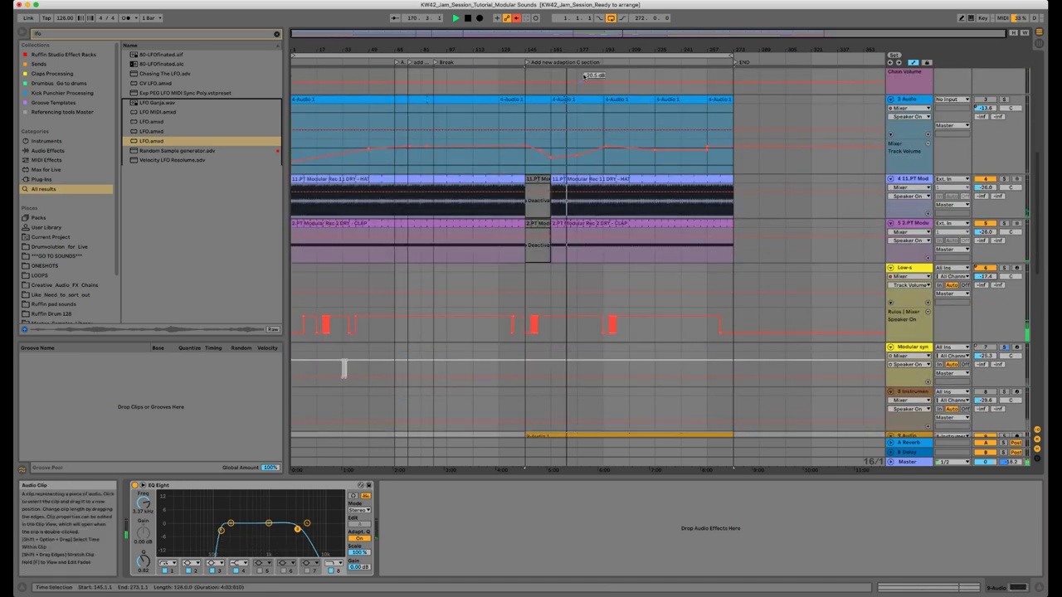
scroll(1032, 130, "down", 7)
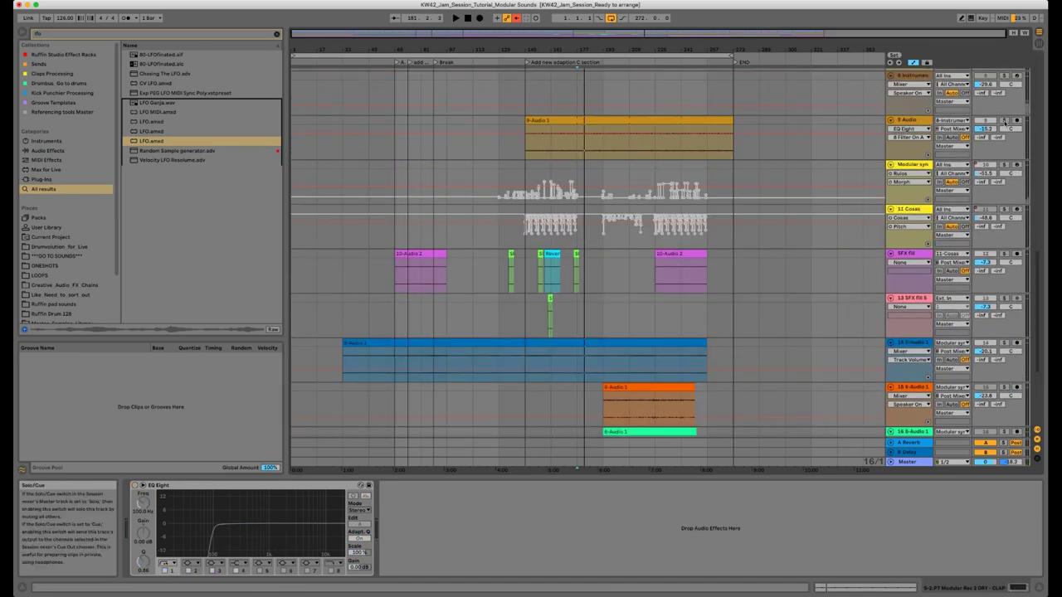
left_click(1003, 120)
key("space")
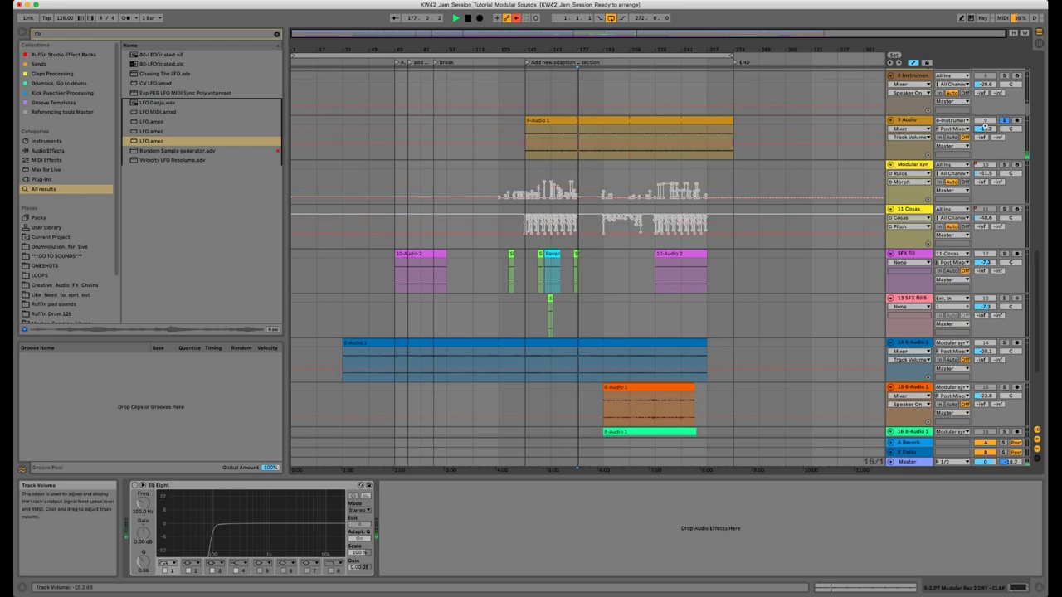
- Compare the recorded audio track with the PT Modular Rec Perc 07 track by soloing them alternately, and stop playback
scroll(1009, 224, "down", 3)
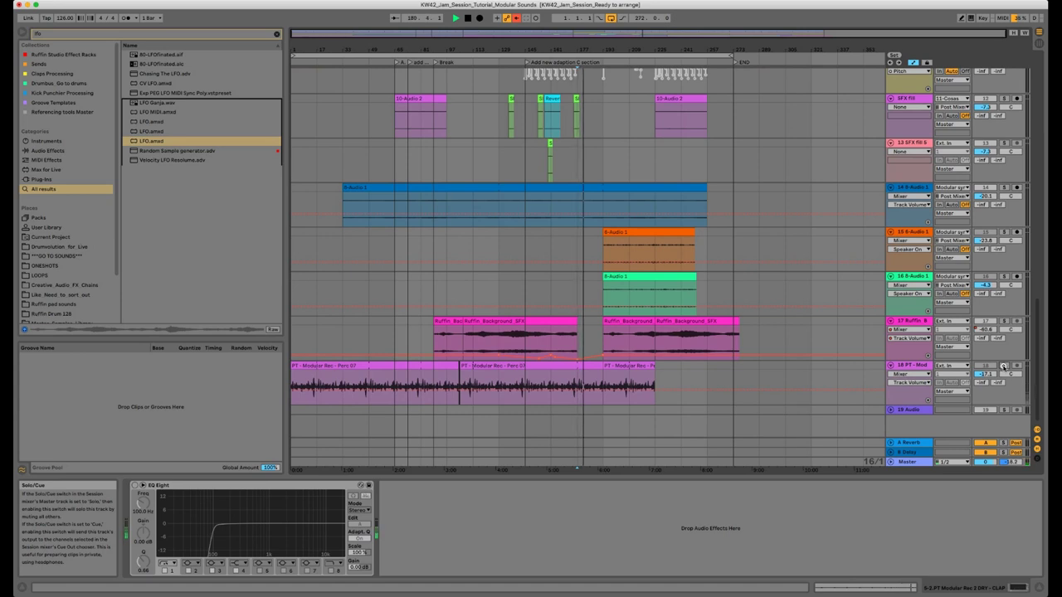
left_click(1004, 366)
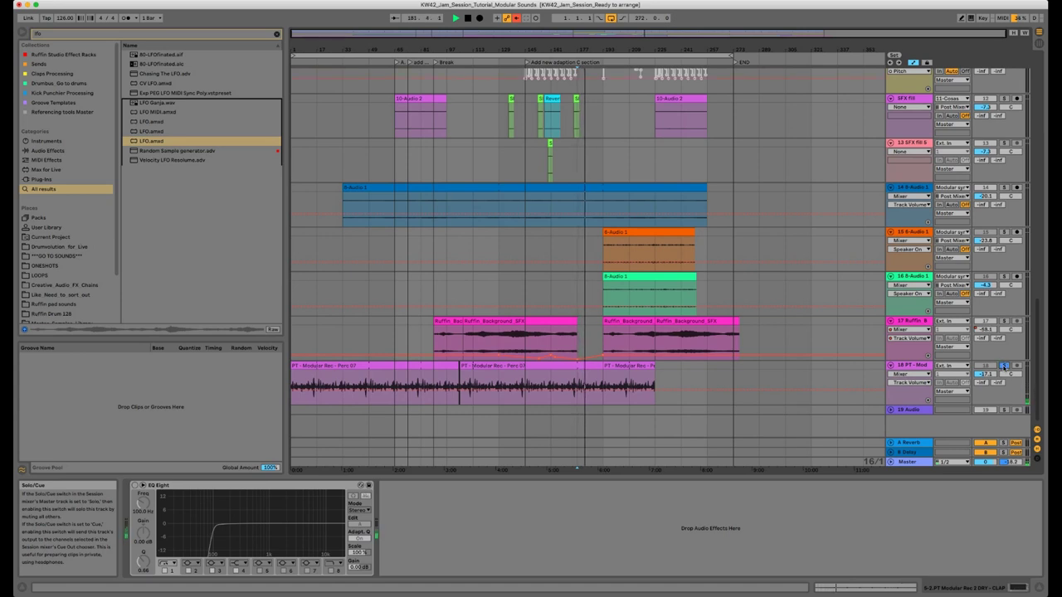
scroll(1005, 180, "up", 5)
scroll(1005, 366, "down", 5)
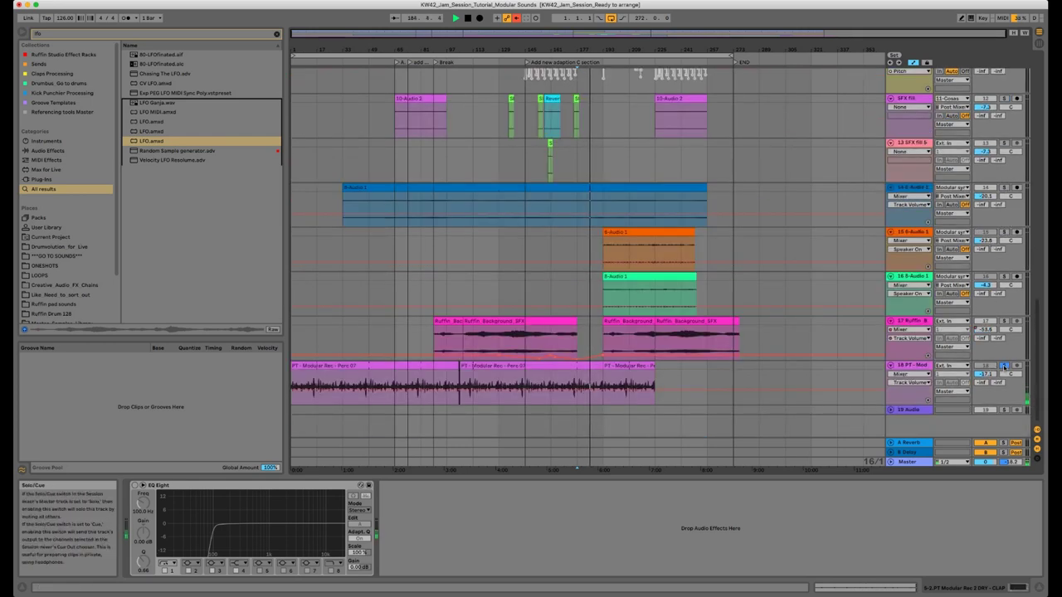
scroll(1006, 365, "up", 5)
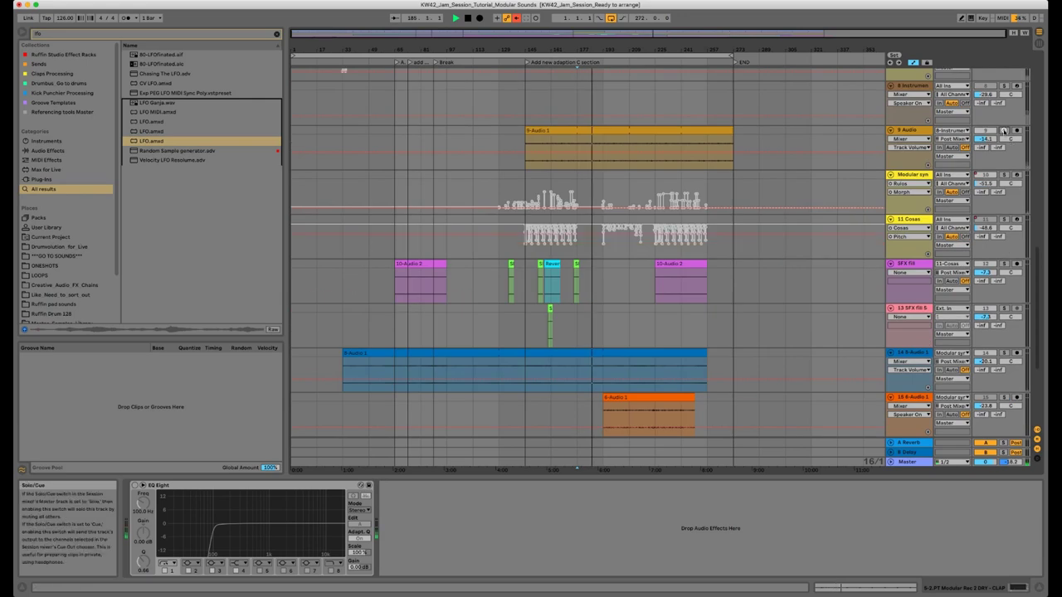
scroll(1023, 353, "down", 1)
scroll(1023, 353, "down", 4)
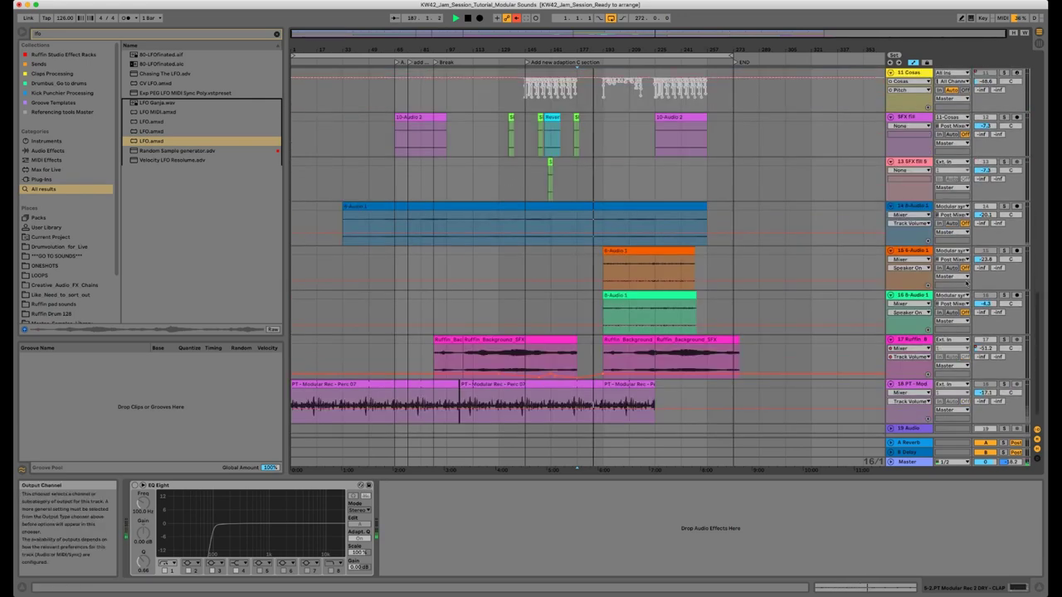
scroll(967, 284, "up", 6)
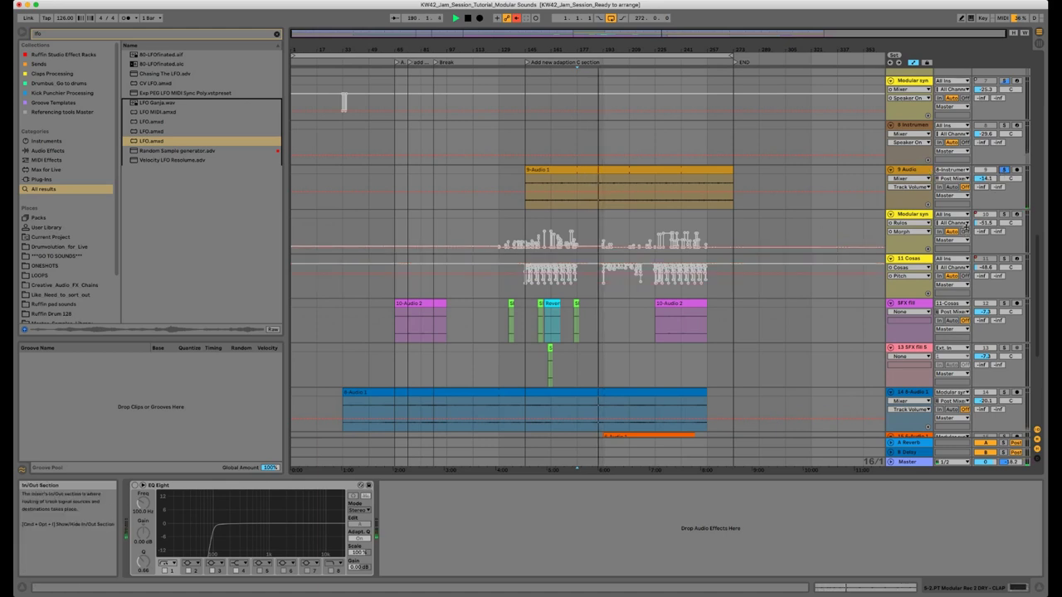
scroll(966, 229, "down", 3)
scroll(966, 226, "down", 2)
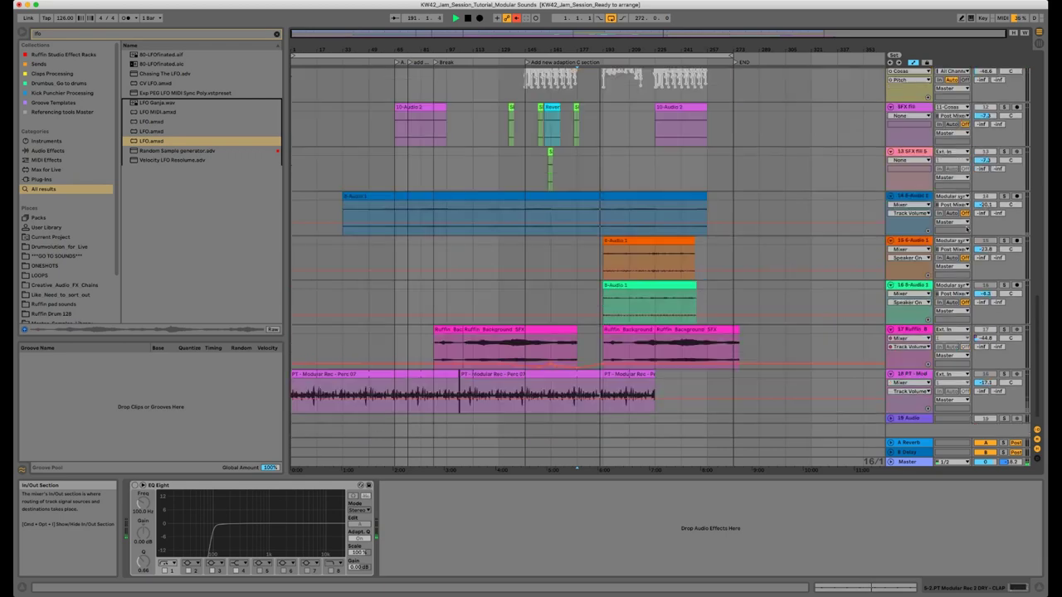
scroll(841, 287, "up", 15)
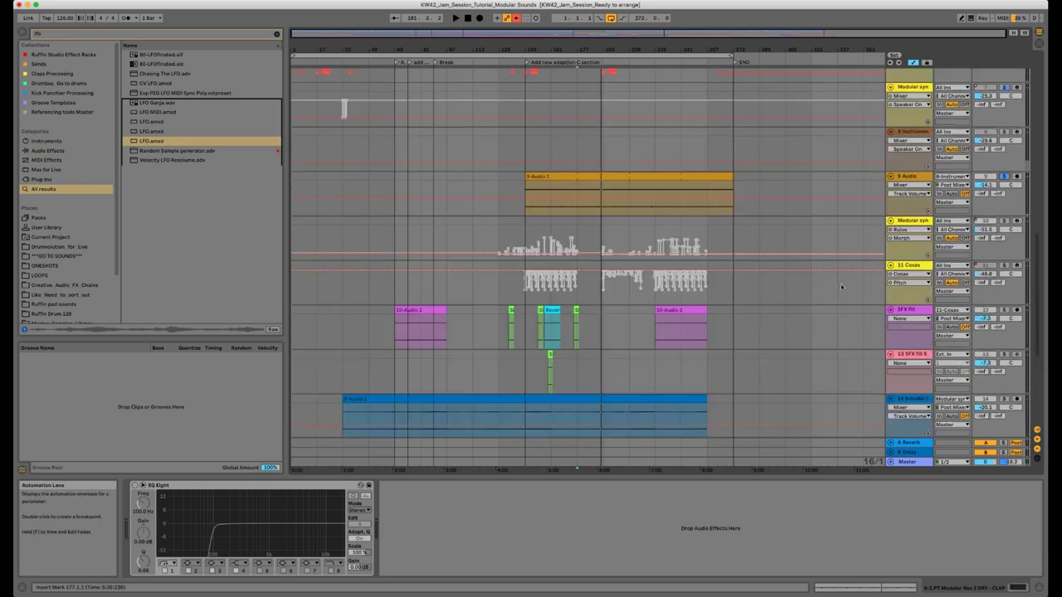
scroll(841, 287, "up", 4)
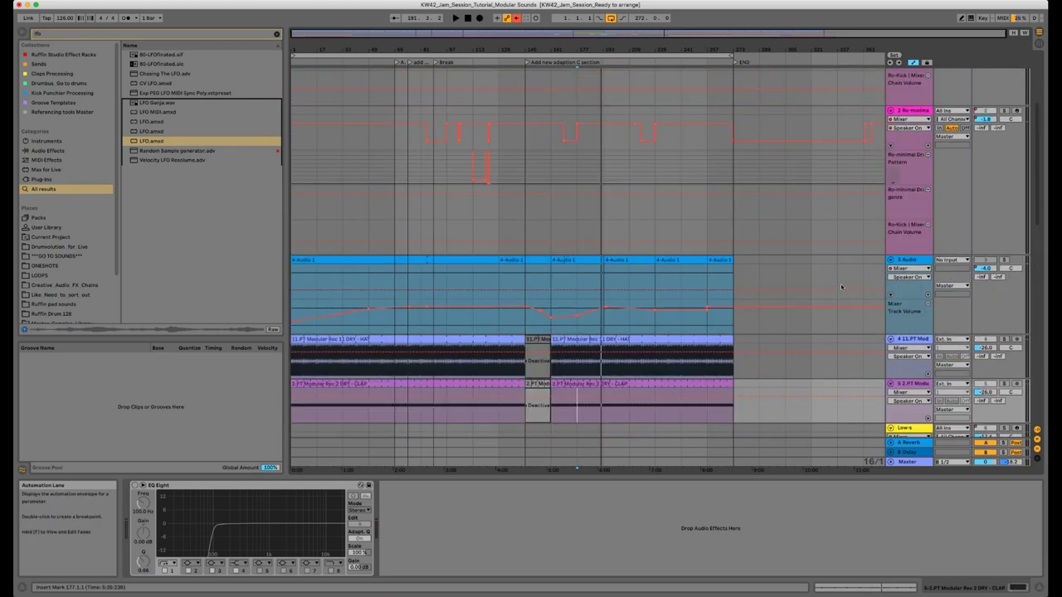
scroll(842, 287, "down", 3)
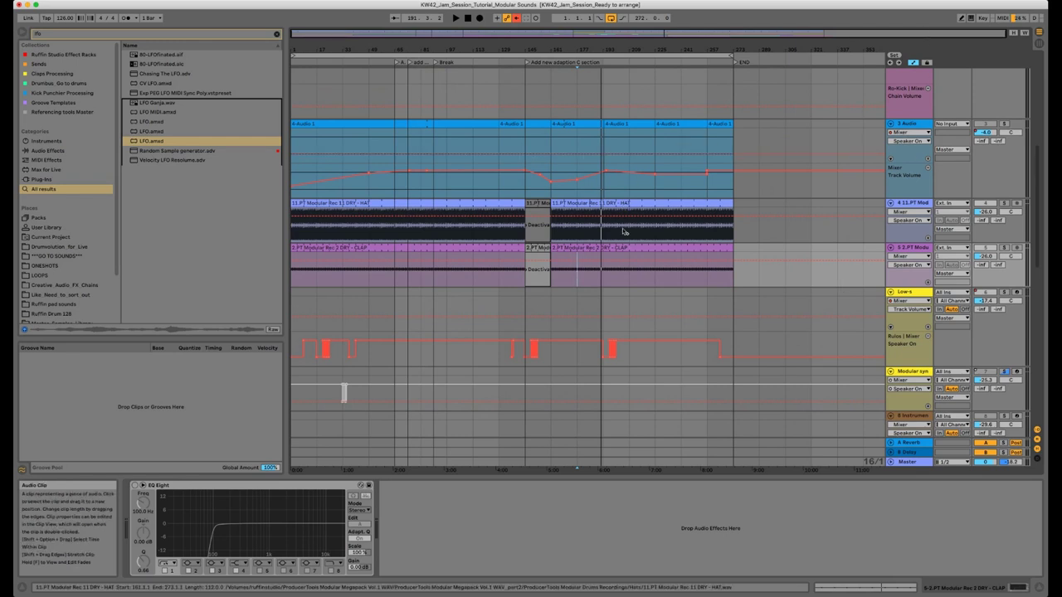
- Solo the first Ro-minimal drum track and its Ro-Kick pad, and open the kick chain's macros and Operator
scroll(702, 271, "up", 3)
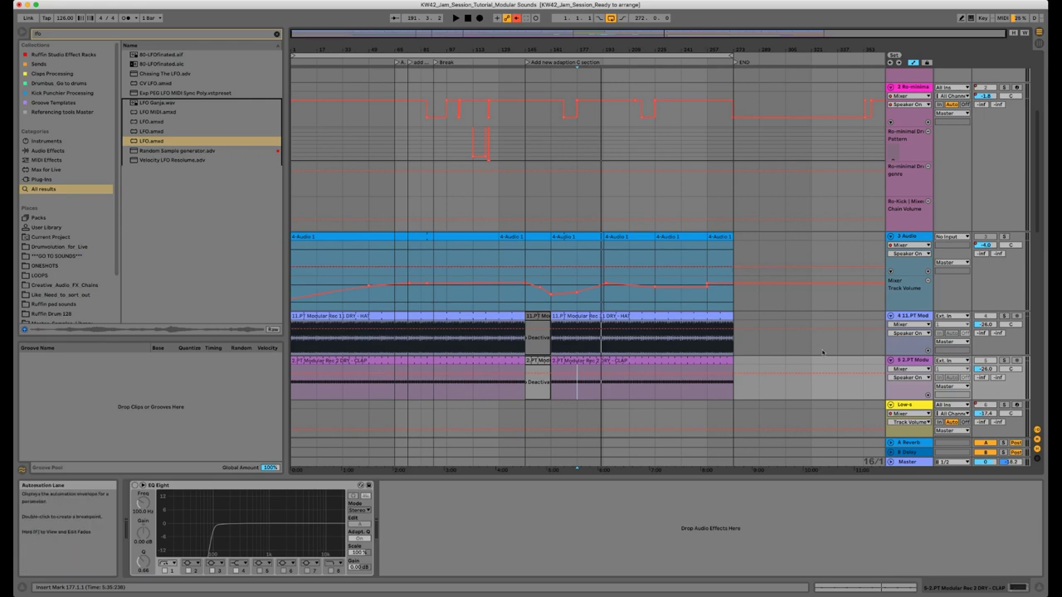
scroll(822, 353, "down", 6)
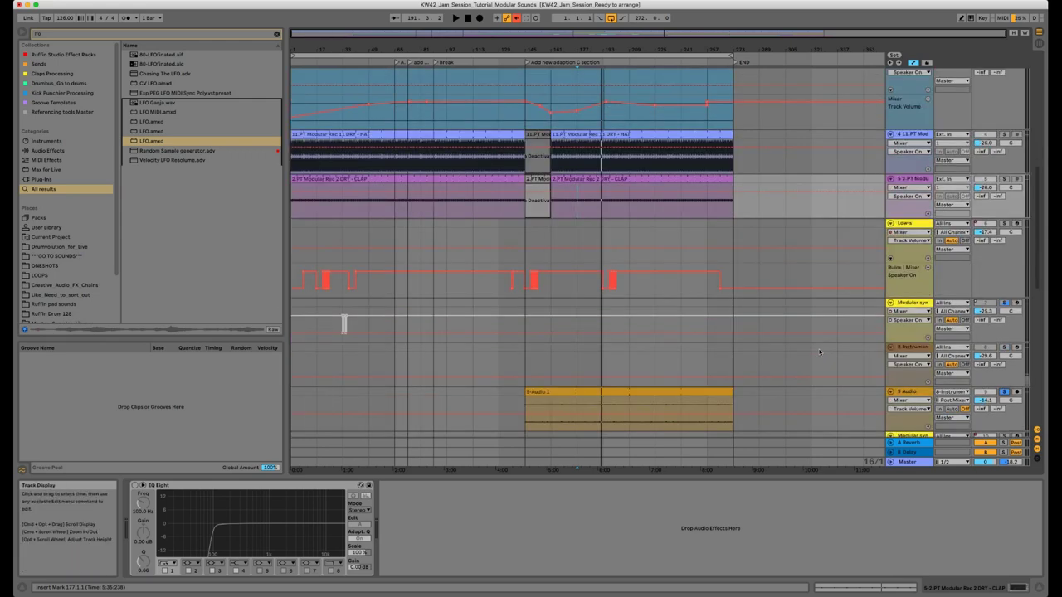
scroll(792, 324, "down", 4)
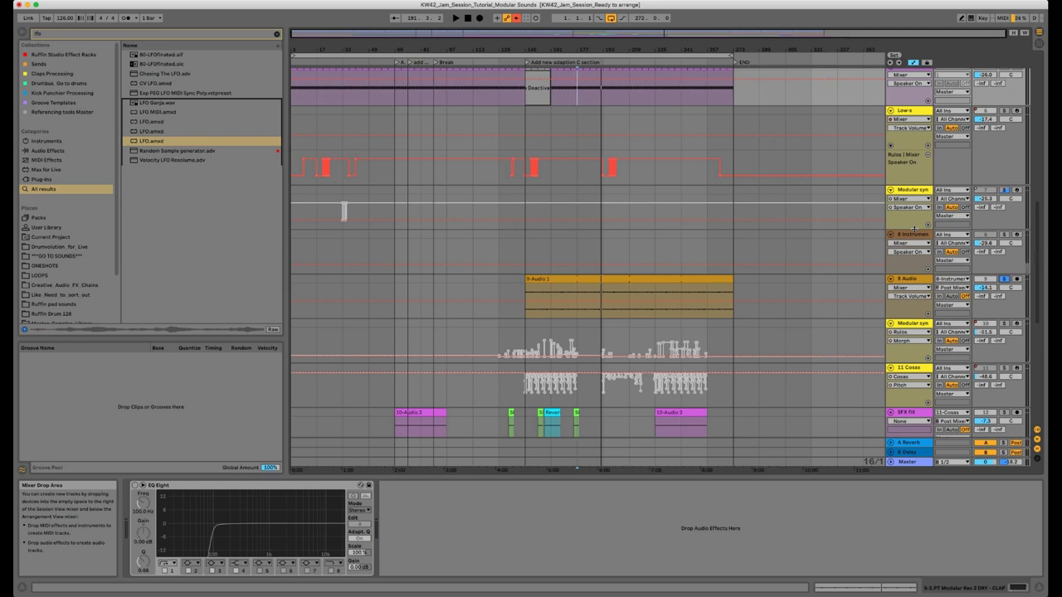
scroll(829, 232, "up", 10)
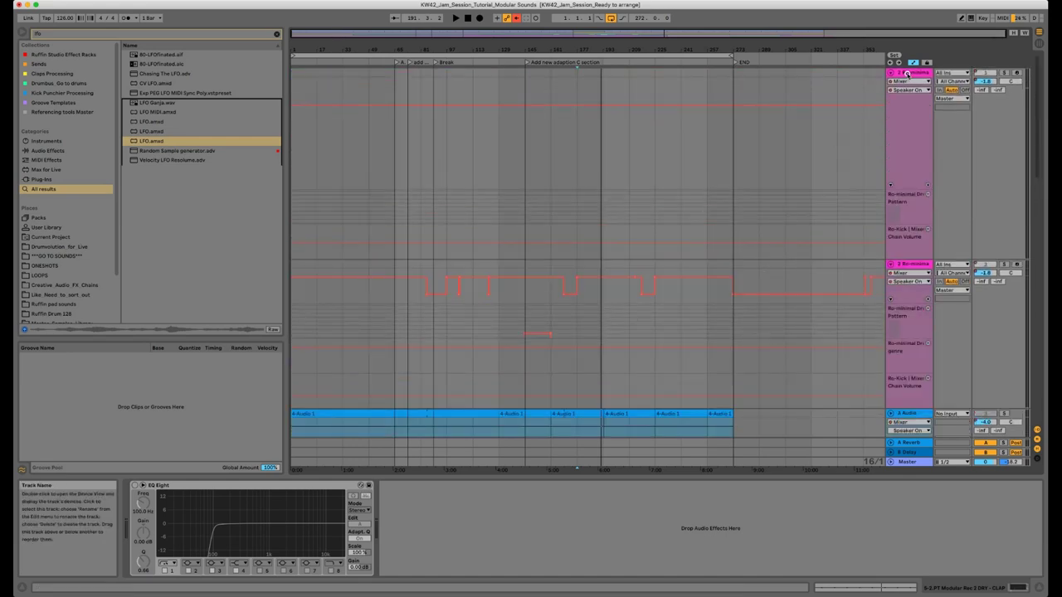
left_click(1005, 74)
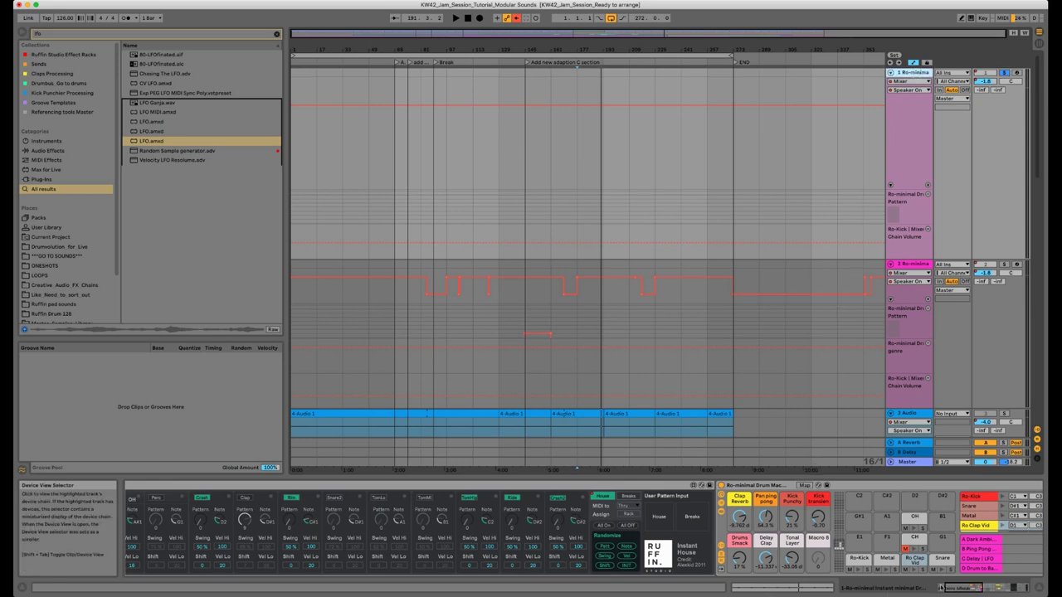
left_click(976, 587)
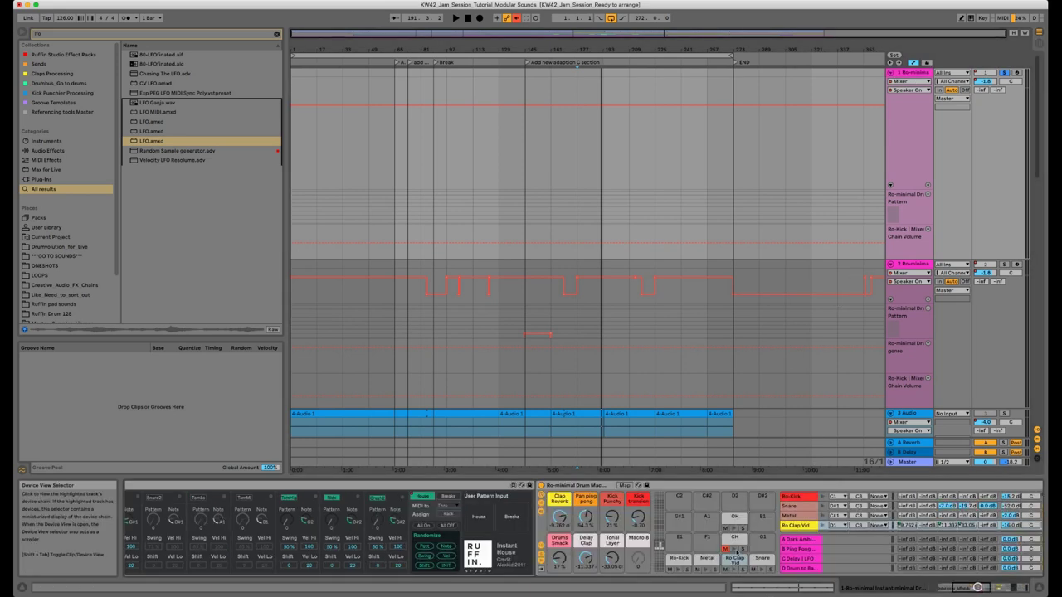
left_click(675, 560)
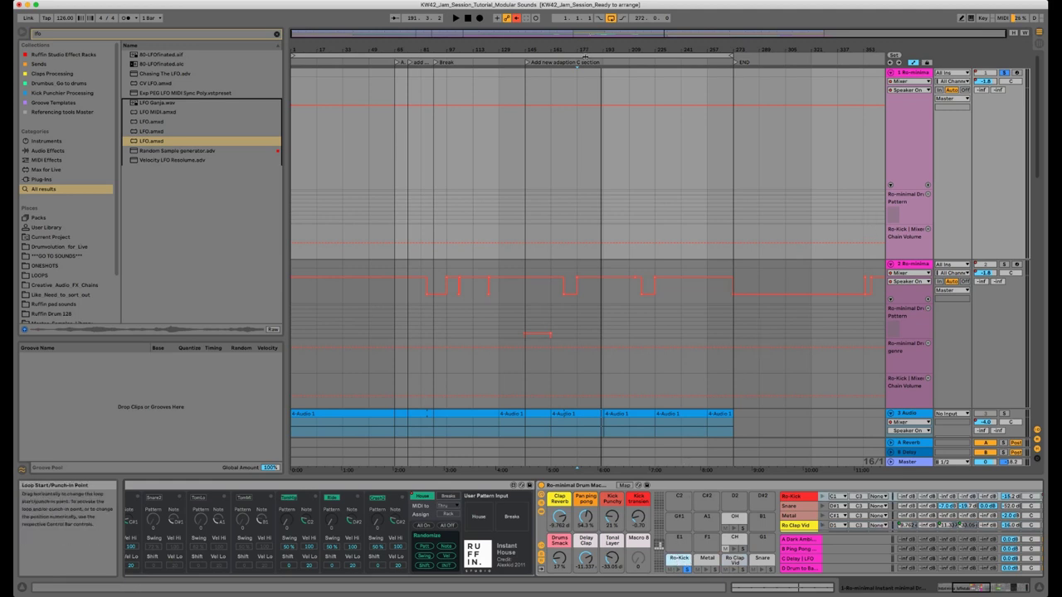
left_click(595, 45)
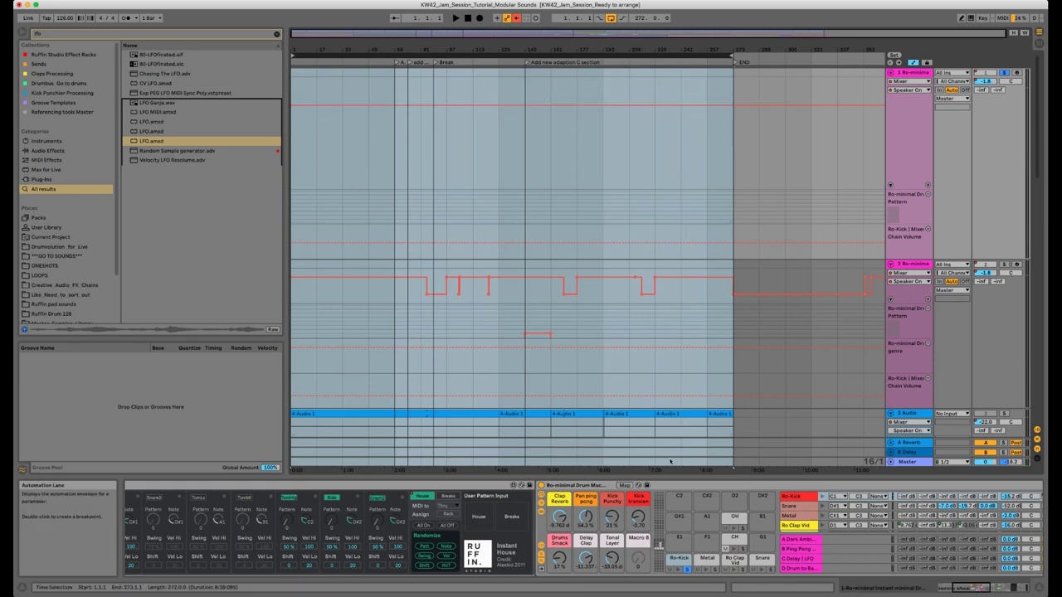
left_click(679, 561)
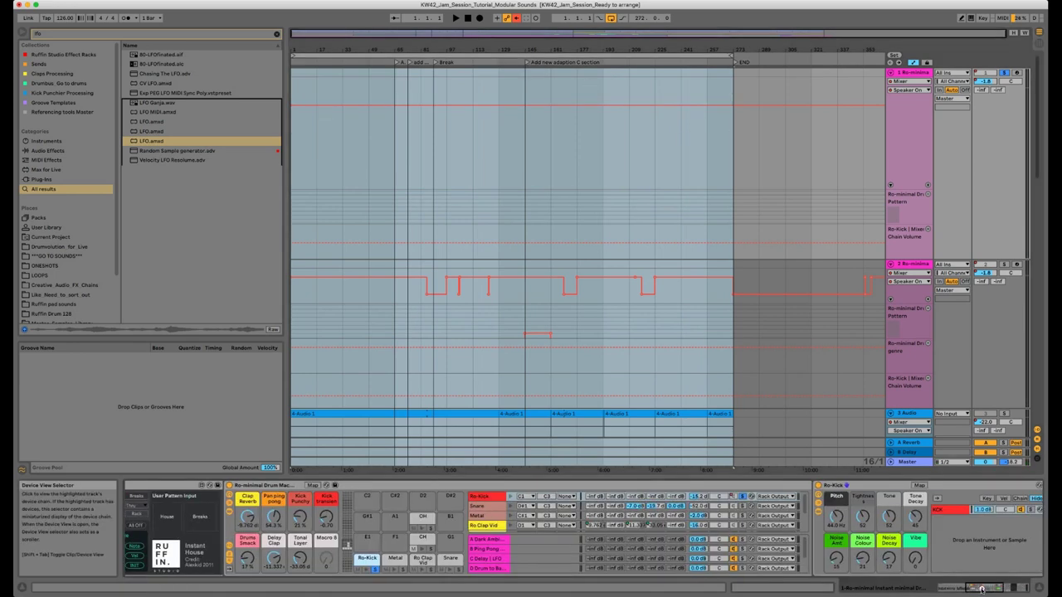
left_click_drag(984, 588, 1013, 588)
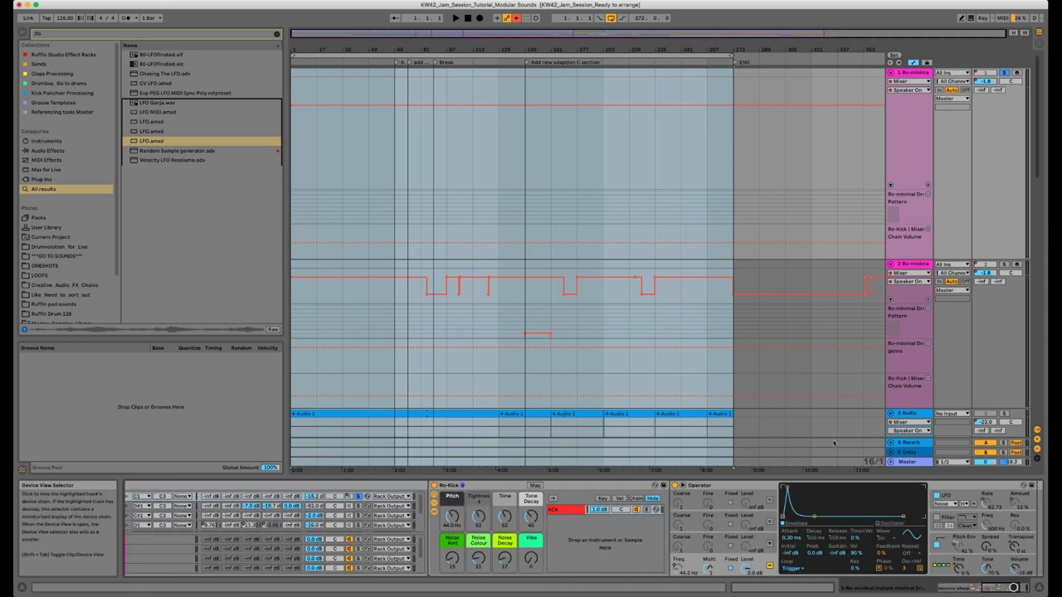
- Play the soloed Ro-Kick and adjust its macros: Tightness to 49, Tone to 45 and Tone Decay to 44
left_click(526, 136)
key("space")
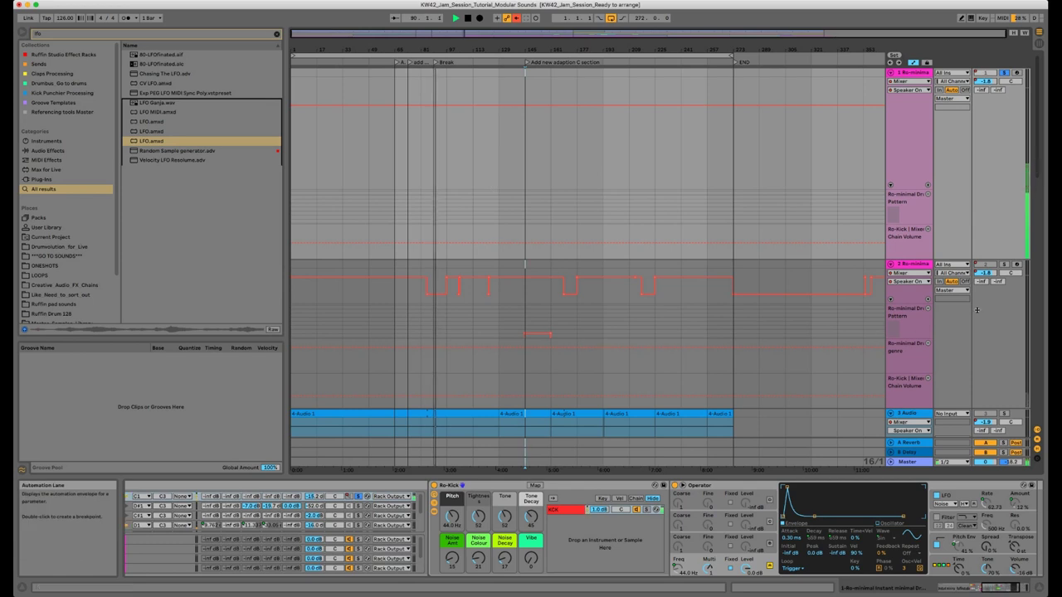
scroll(977, 303, "down", 5)
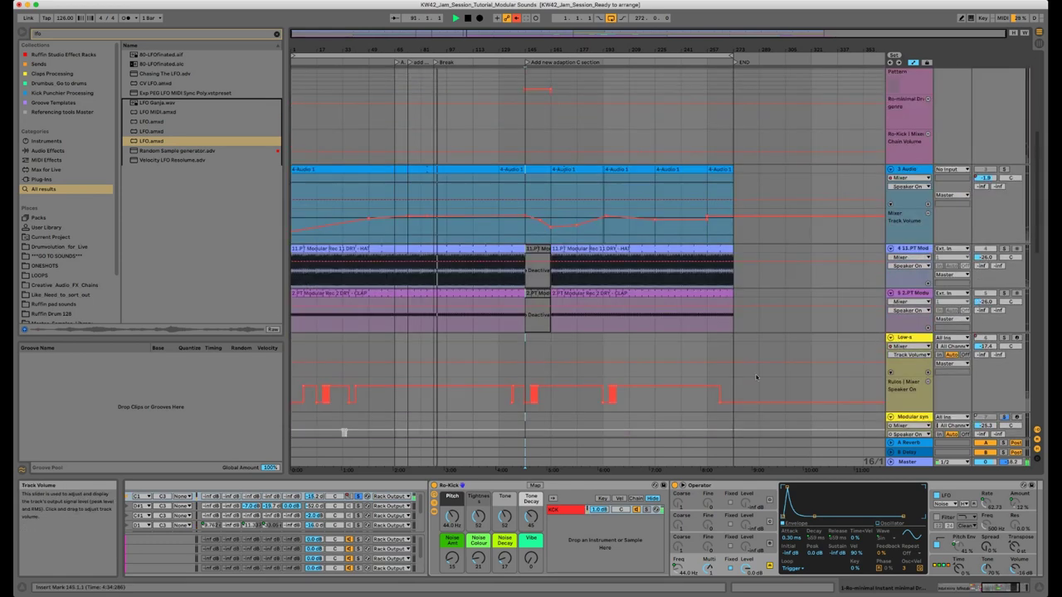
scroll(478, 516, "down", 8)
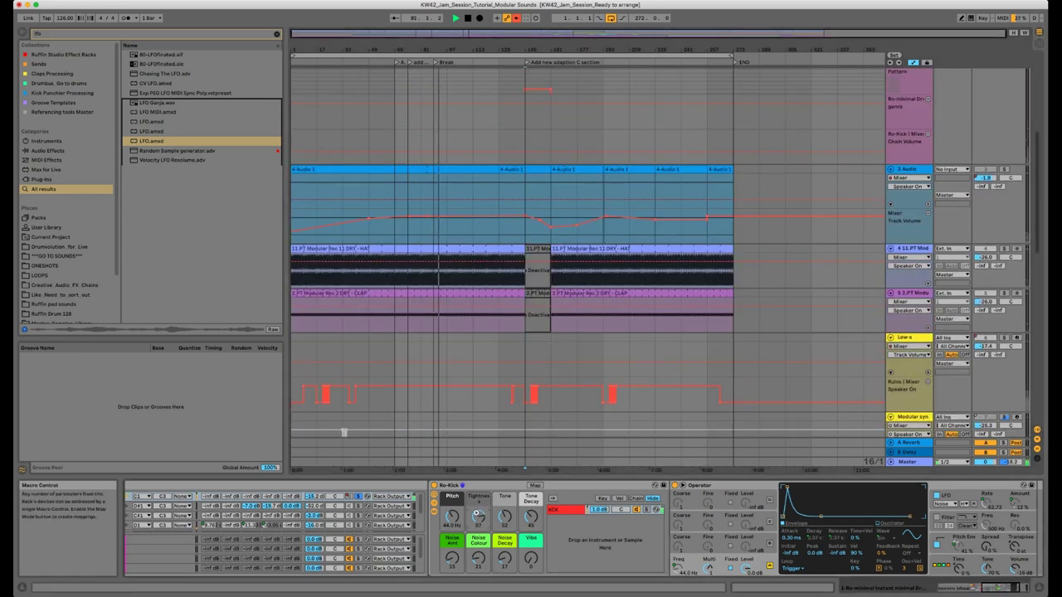
scroll(478, 516, "up", 5)
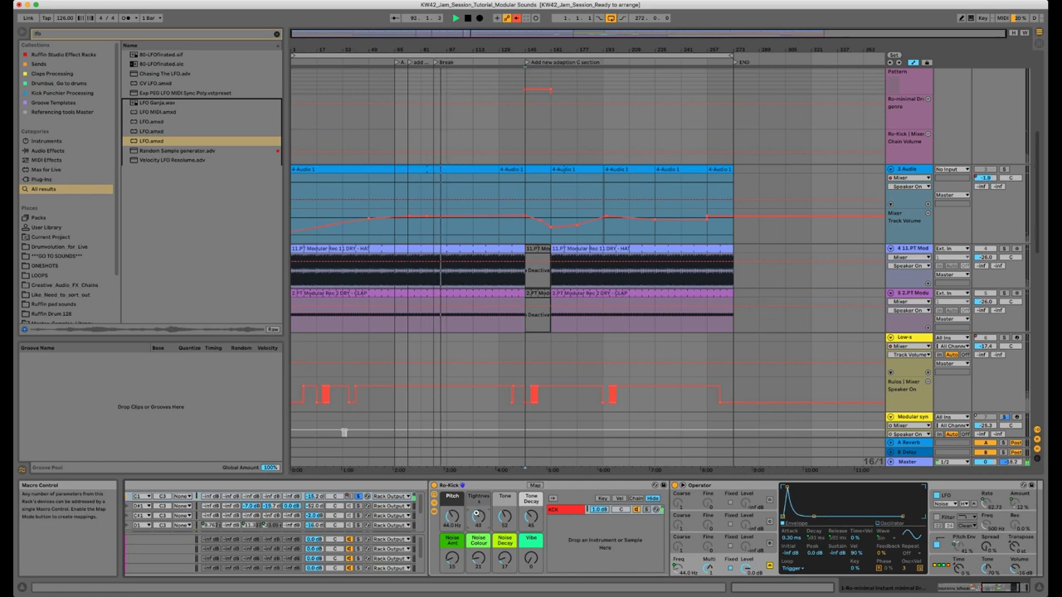
scroll(503, 516, "up", 4)
scroll(503, 516, "up", 16)
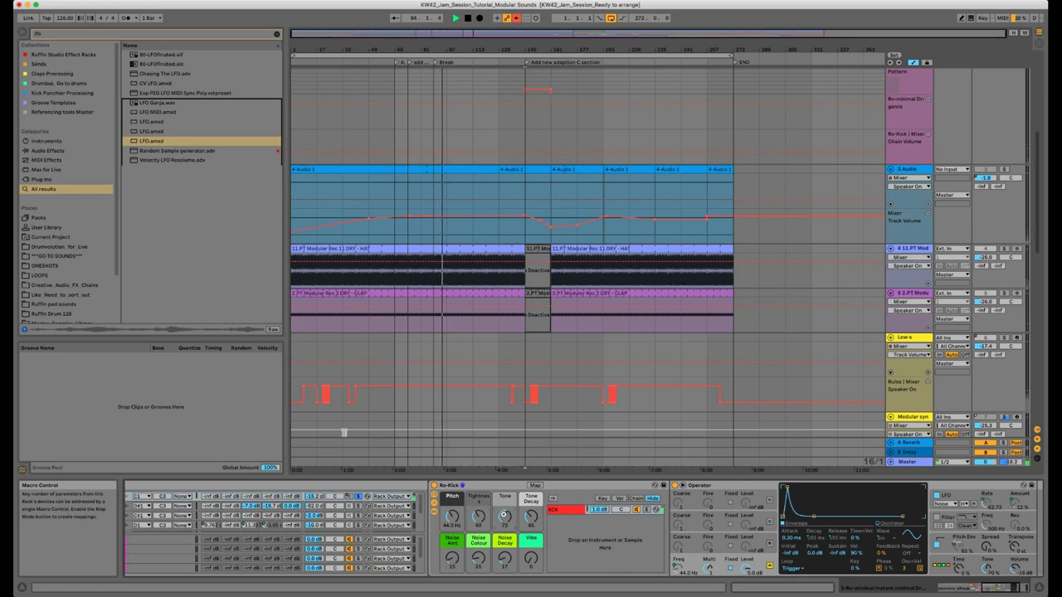
scroll(504, 516, "down", 1)
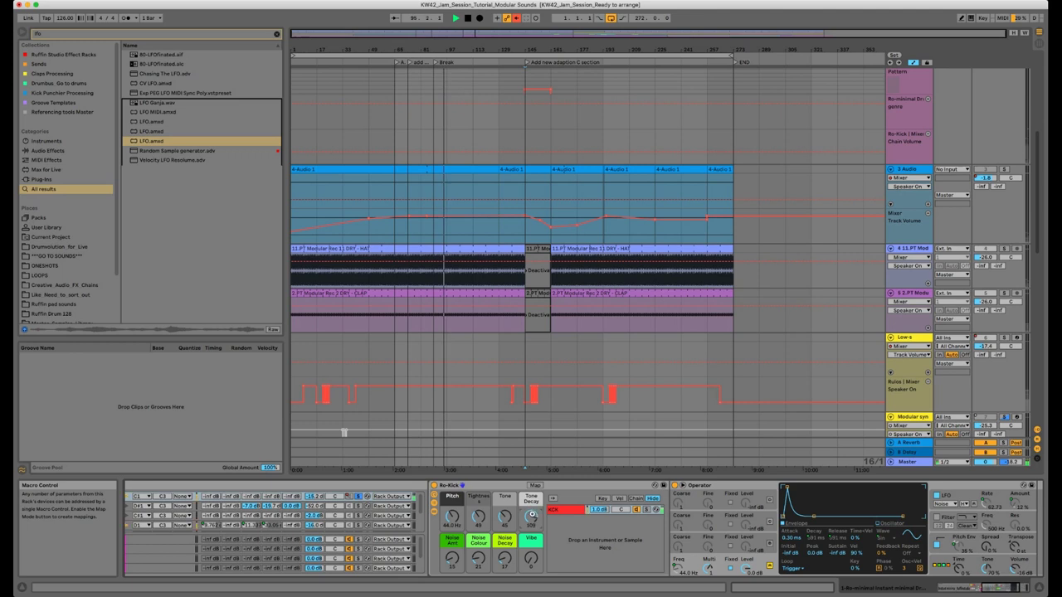
scroll(532, 516, "up", 20)
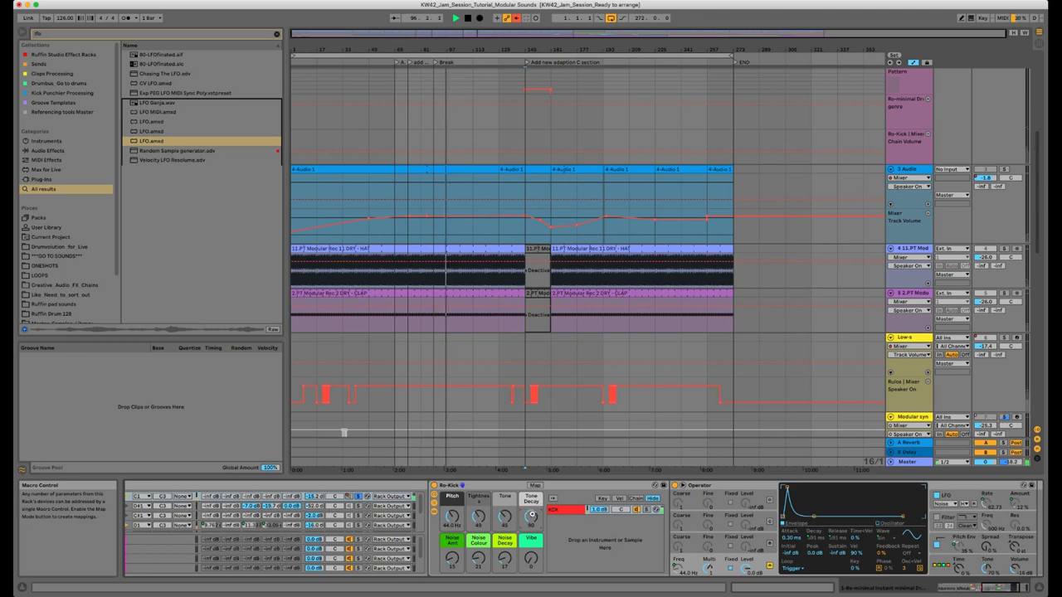
scroll(532, 516, "down", 20)
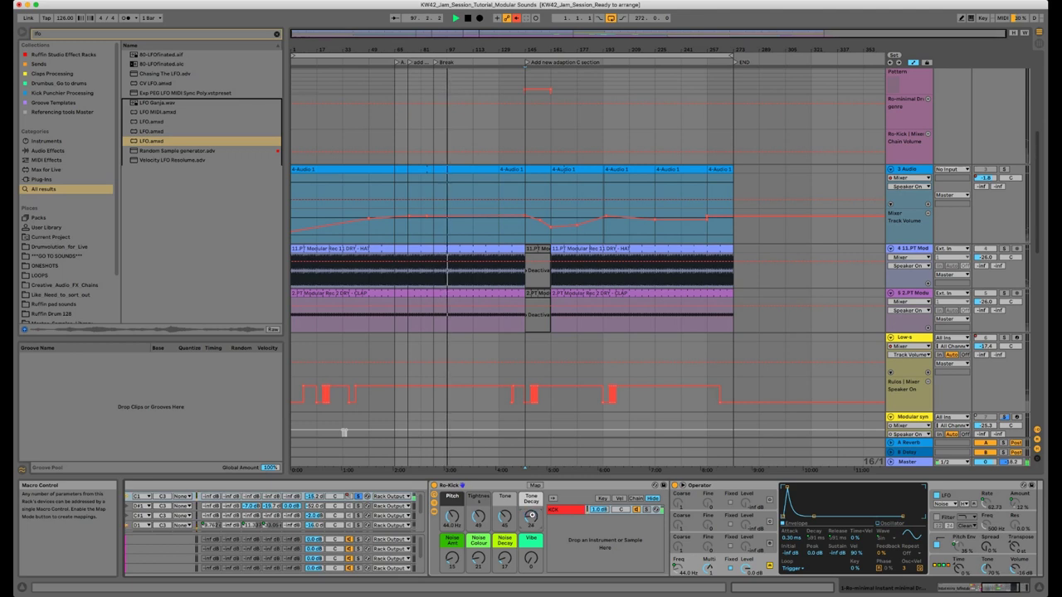
scroll(532, 516, "up", 20)
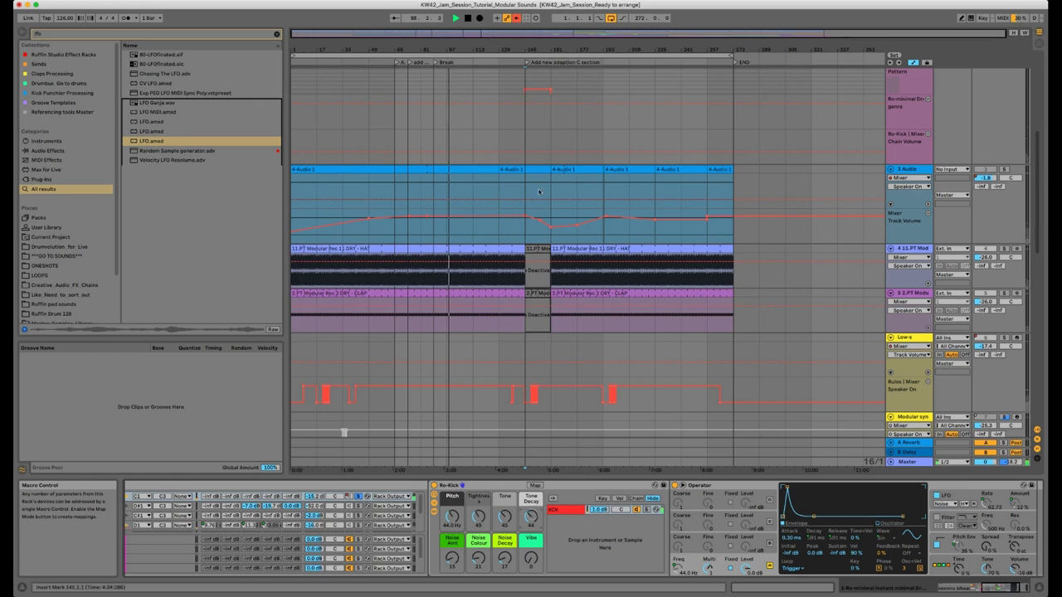
- Restart playback from the Break locator, solo the Low-s track and set its volume to -16.3 dB, ending with the solo off
left_click_drag(559, 48, 559, 52)
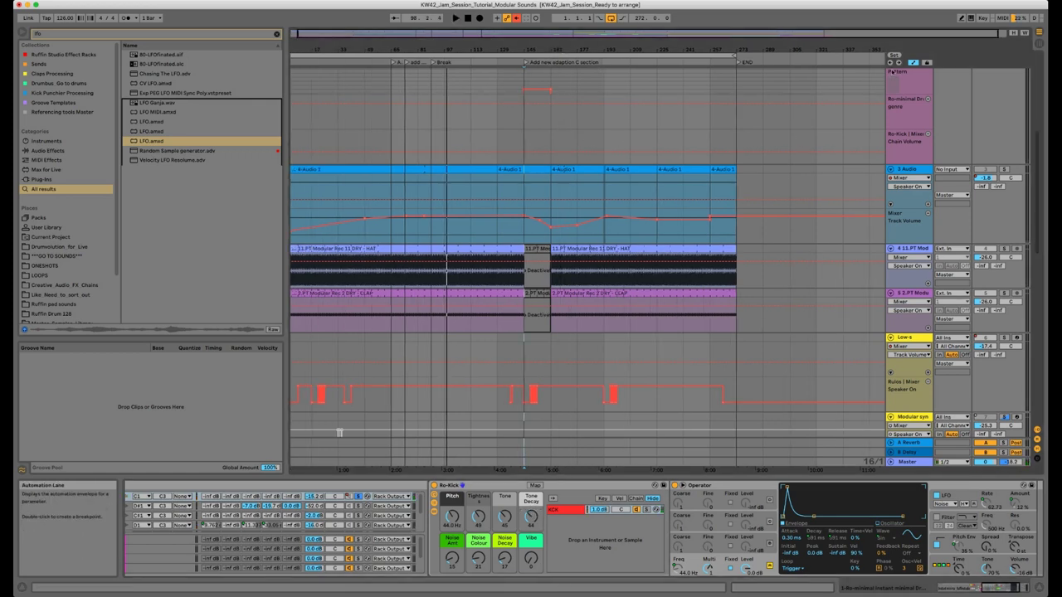
scroll(790, 148, "up", 5)
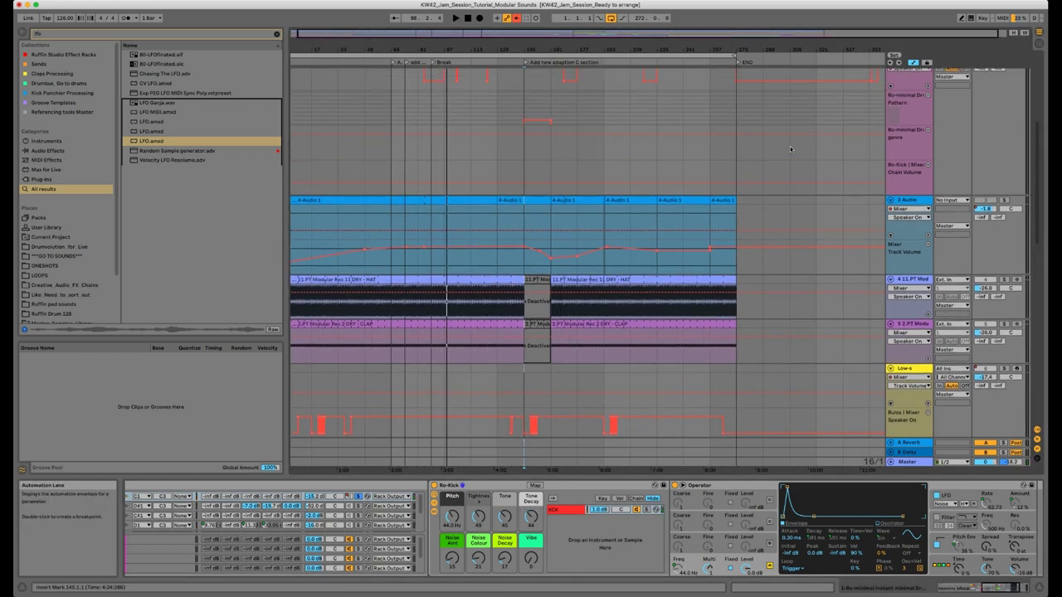
scroll(790, 149, "down", 10)
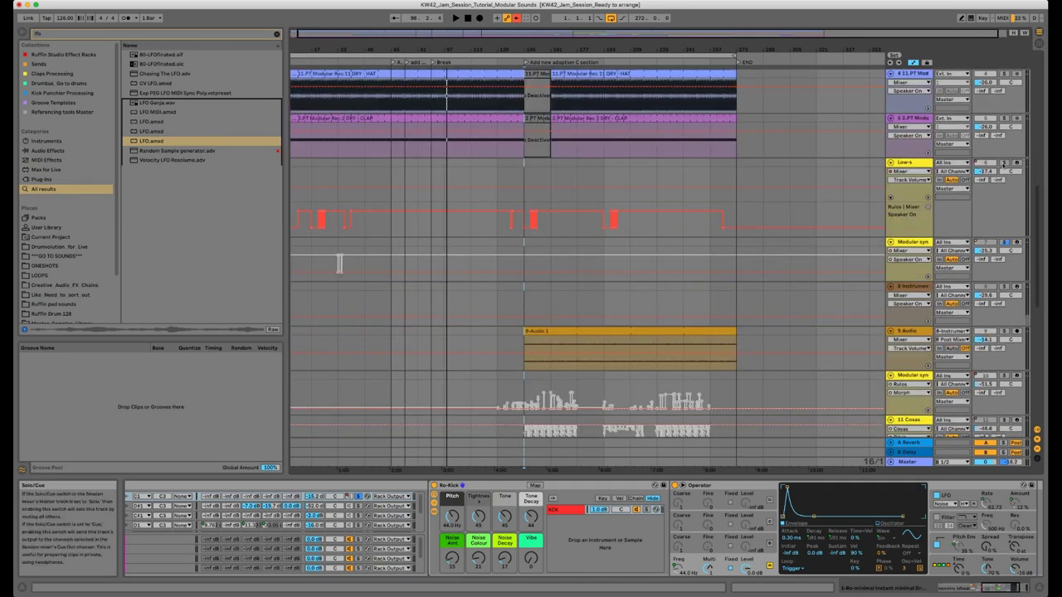
key("space")
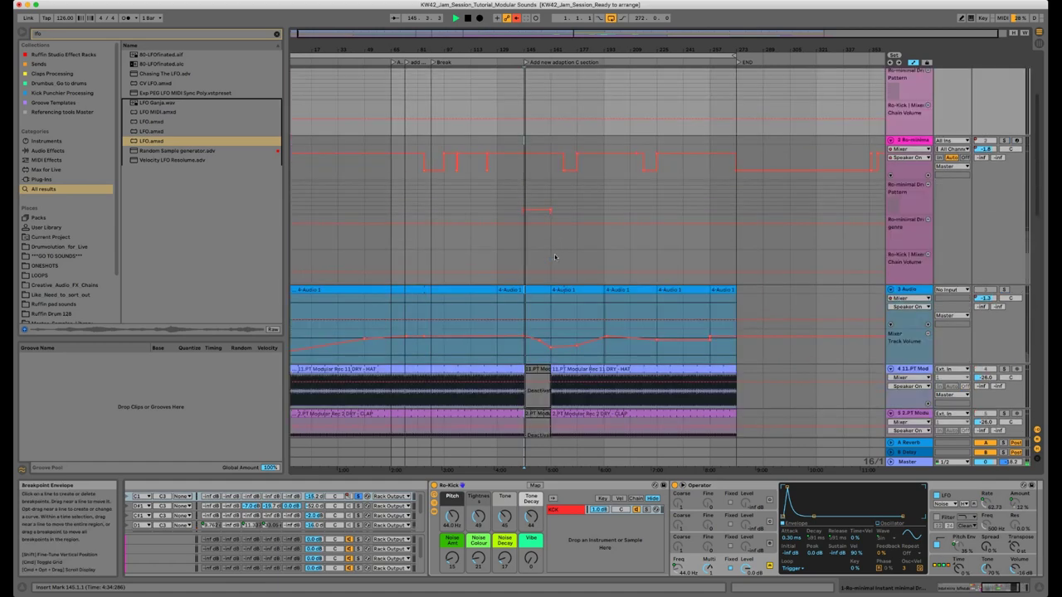
scroll(559, 163, "up", 10)
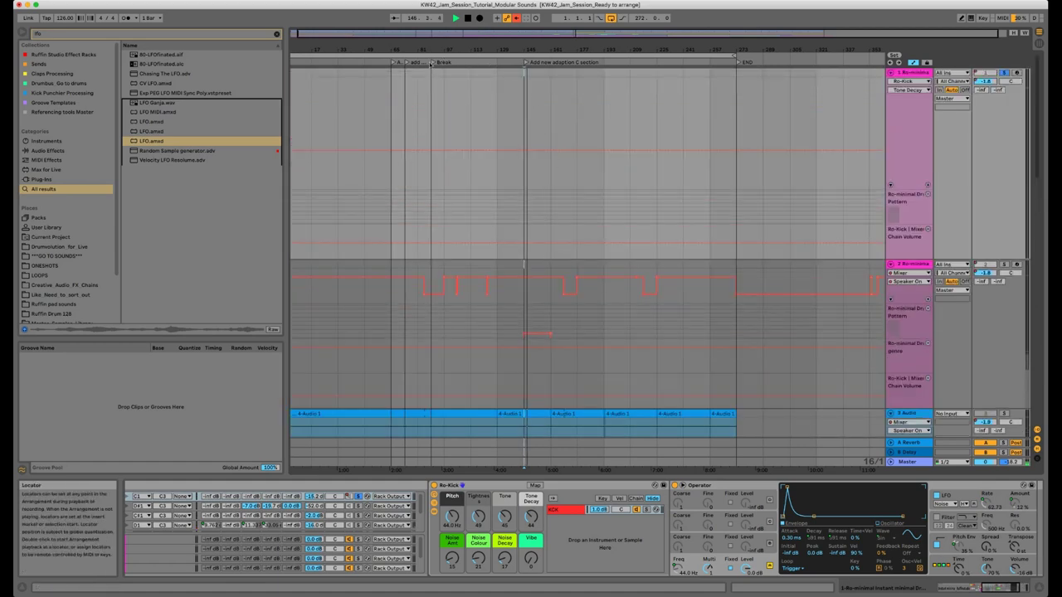
left_click(431, 63)
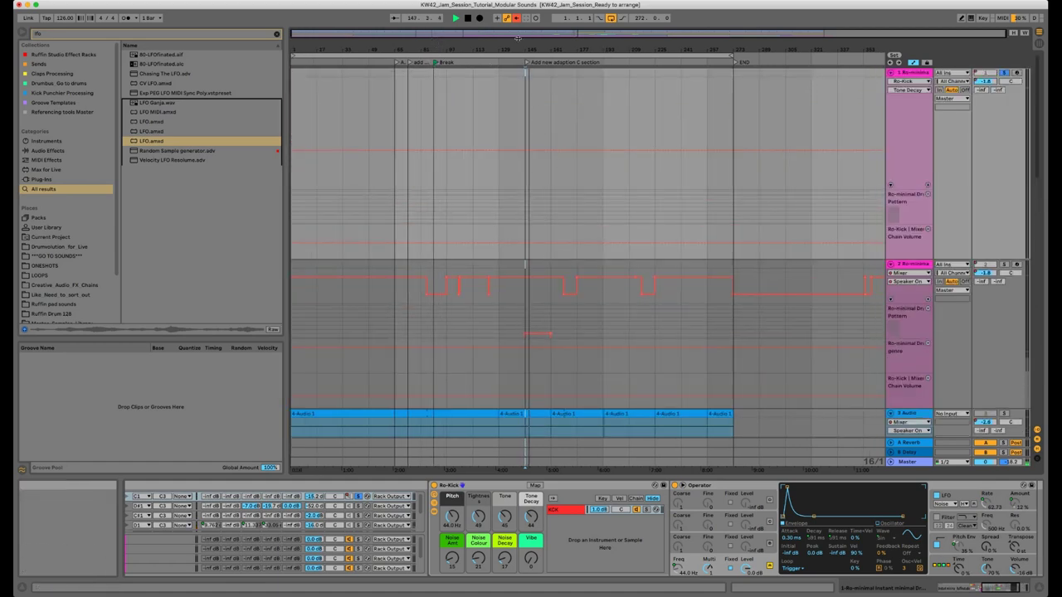
scroll(552, 141, "down", 6)
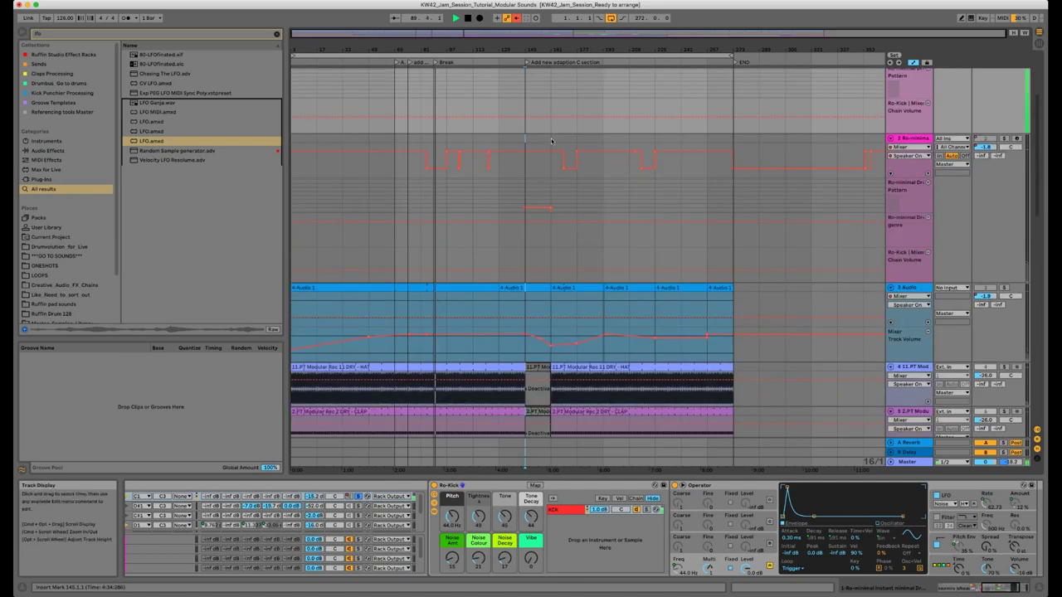
scroll(551, 142, "down", 3)
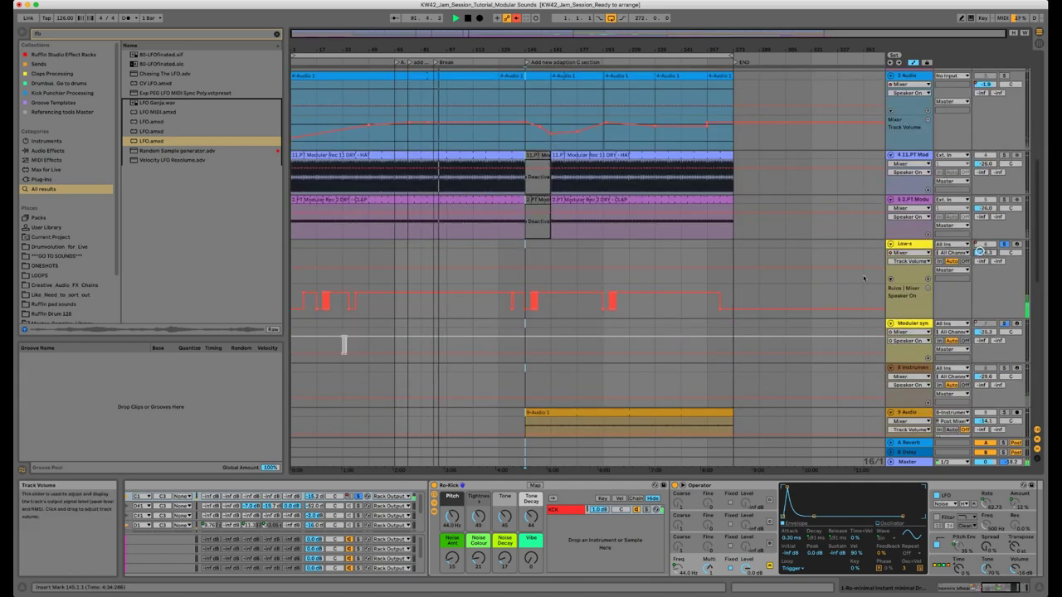
scroll(1017, 177, "down", 3)
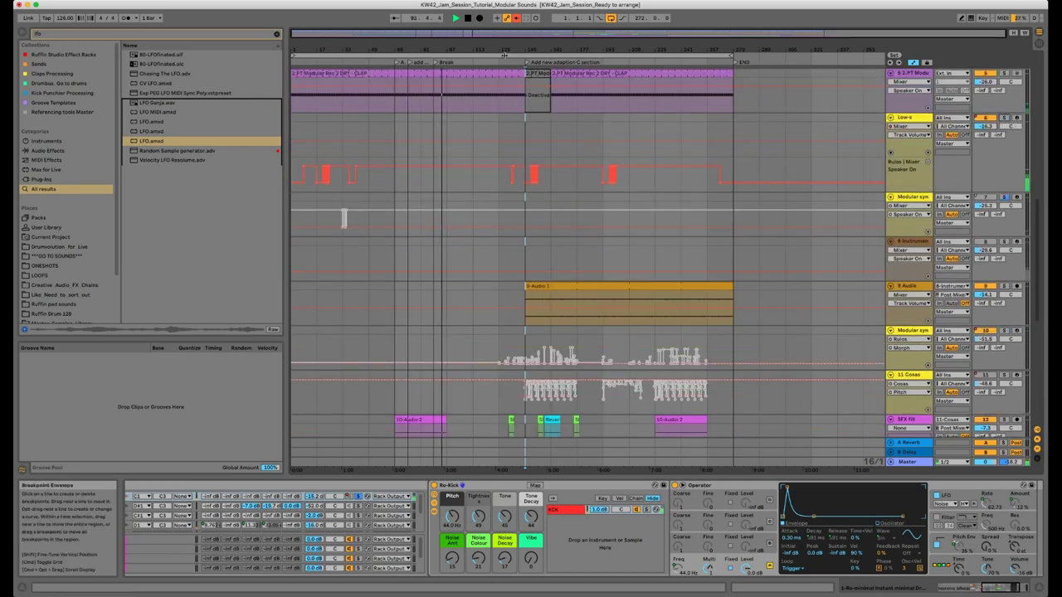
- Listen to the full mix from the Break and through the new adaption C section while reviewing all tracks, and stop playback
scroll(502, 254, "down", 8)
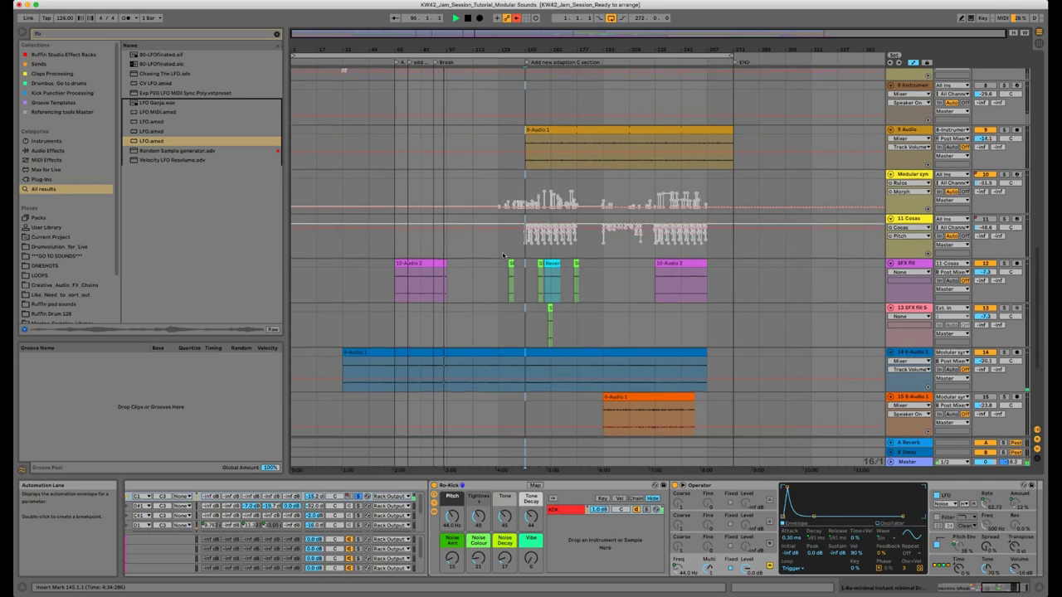
scroll(502, 253, "up", 15)
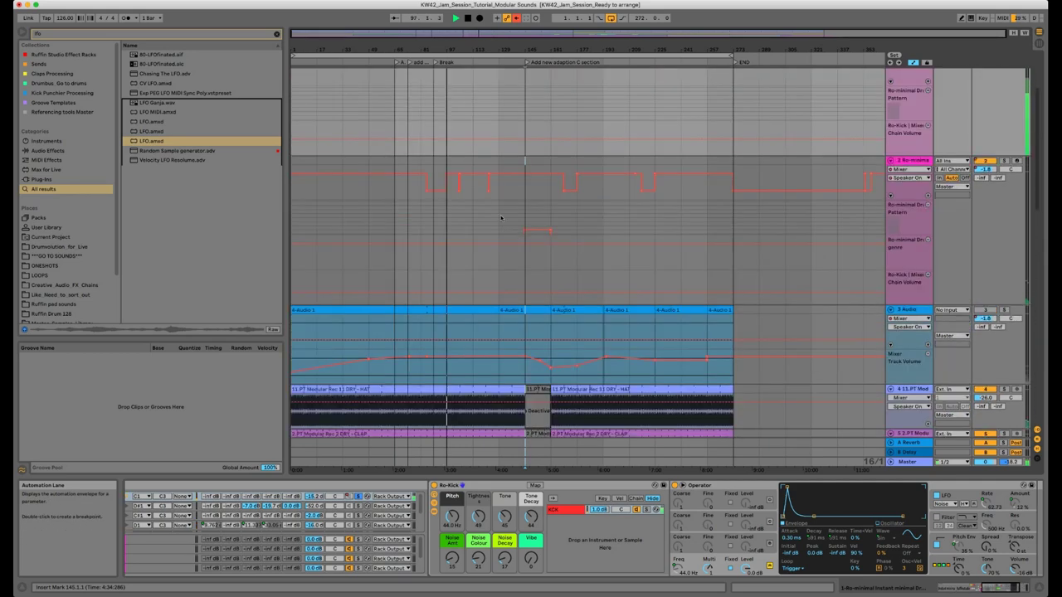
scroll(500, 218, "up", 3)
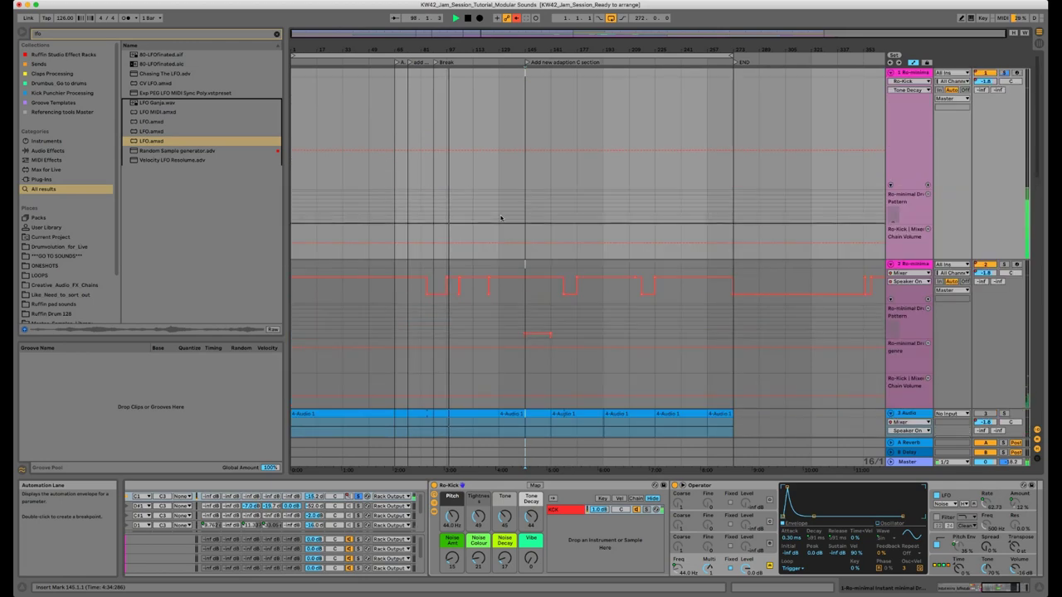
scroll(502, 224, "down", 8)
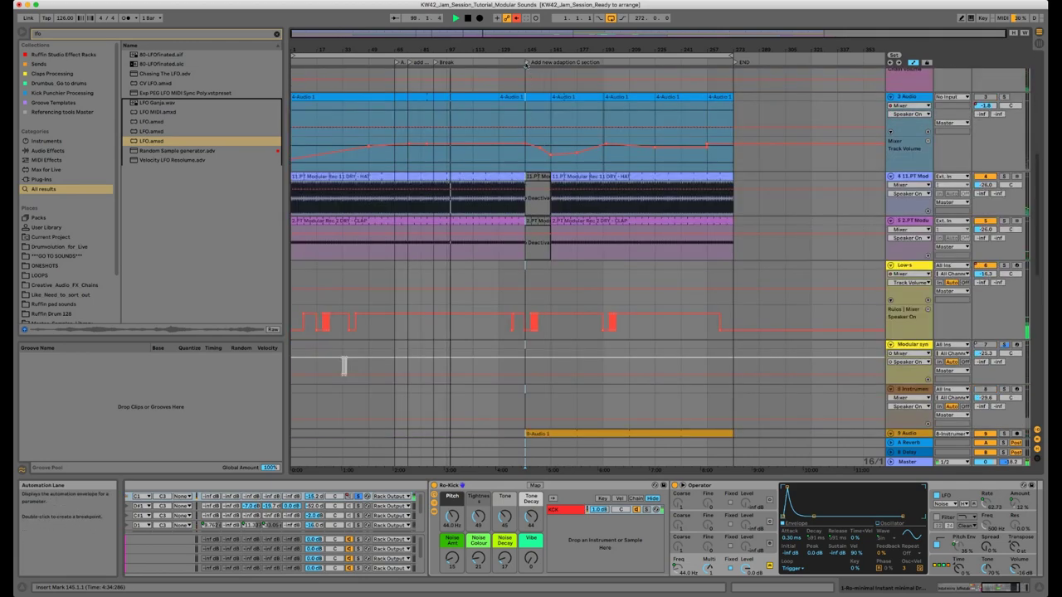
left_click(529, 63)
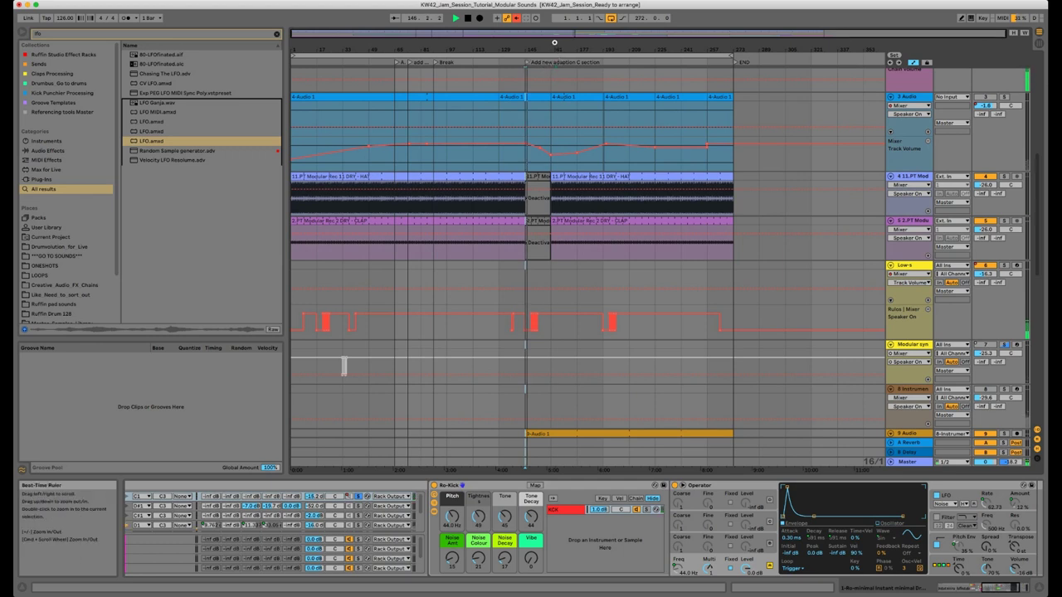
left_click(555, 62)
scroll(638, 120, "down", 3)
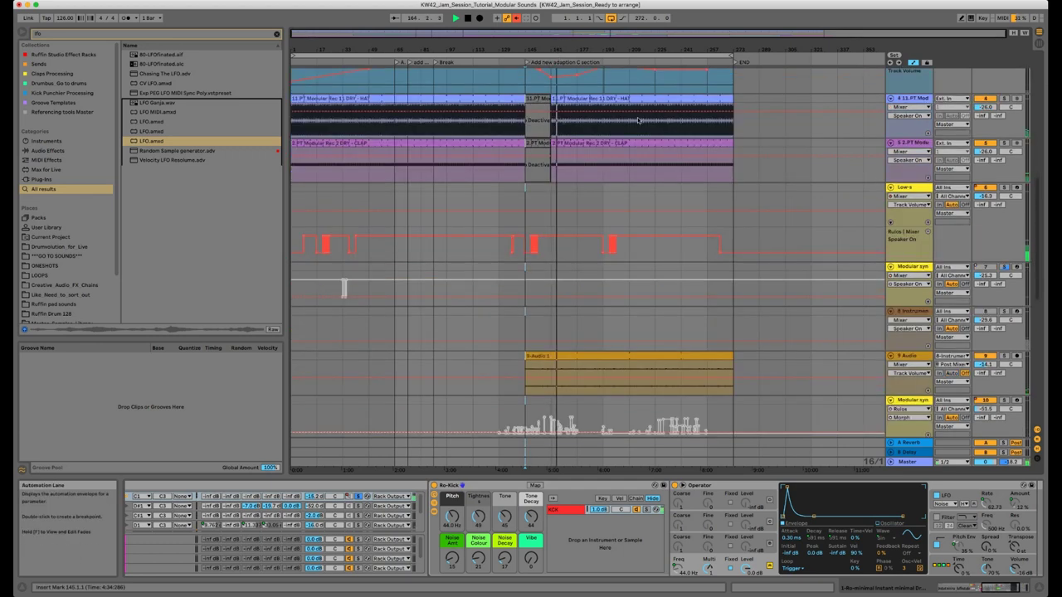
scroll(638, 120, "down", 1)
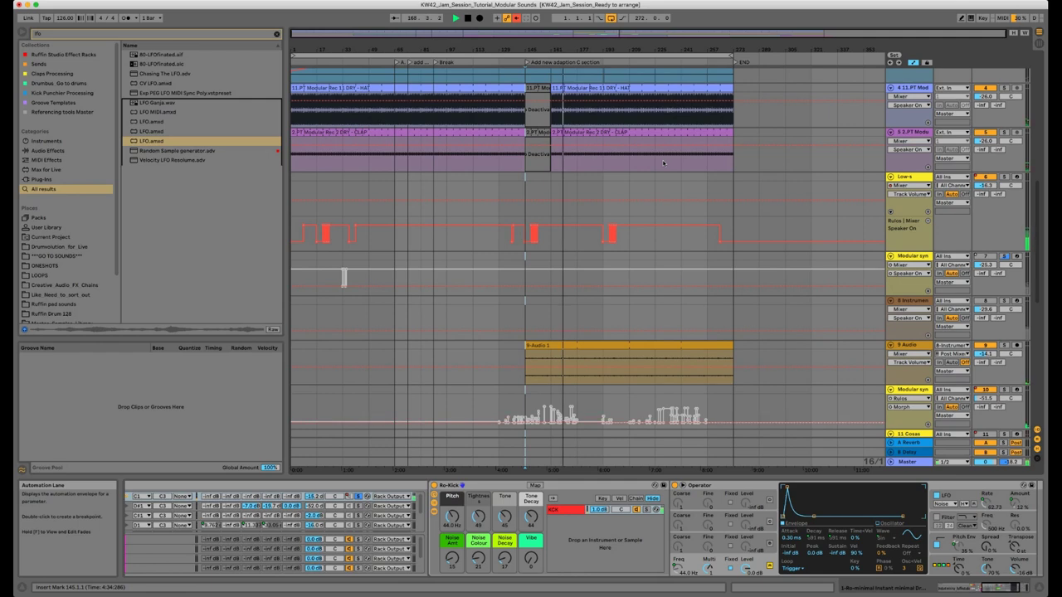
scroll(697, 191, "down", 10)
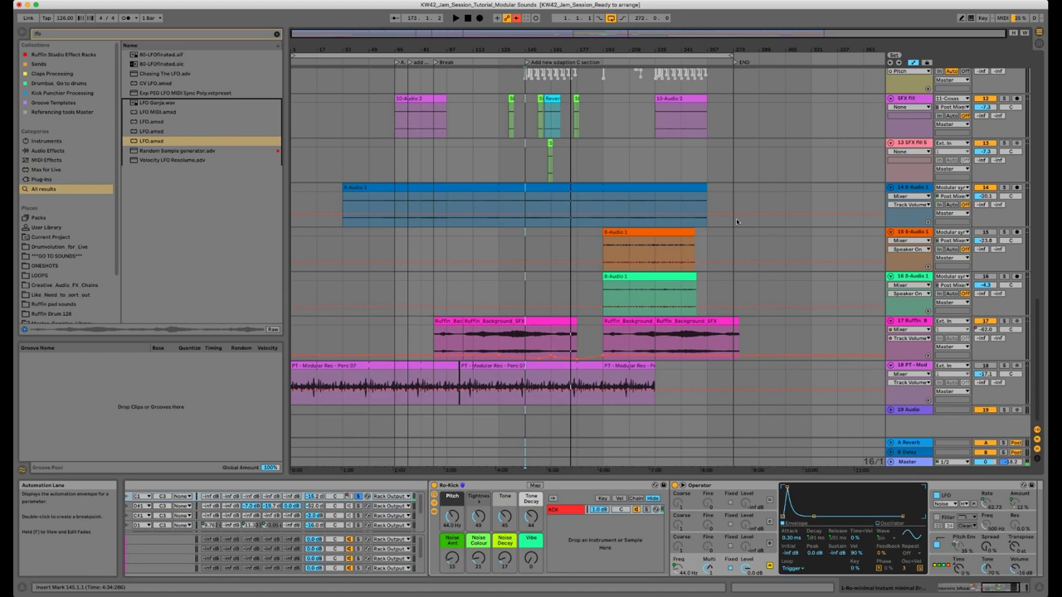
- Deactivate track 10, the Modular synth track above Cosas
scroll(858, 198, "up", 5)
scroll(996, 144, "up", 3)
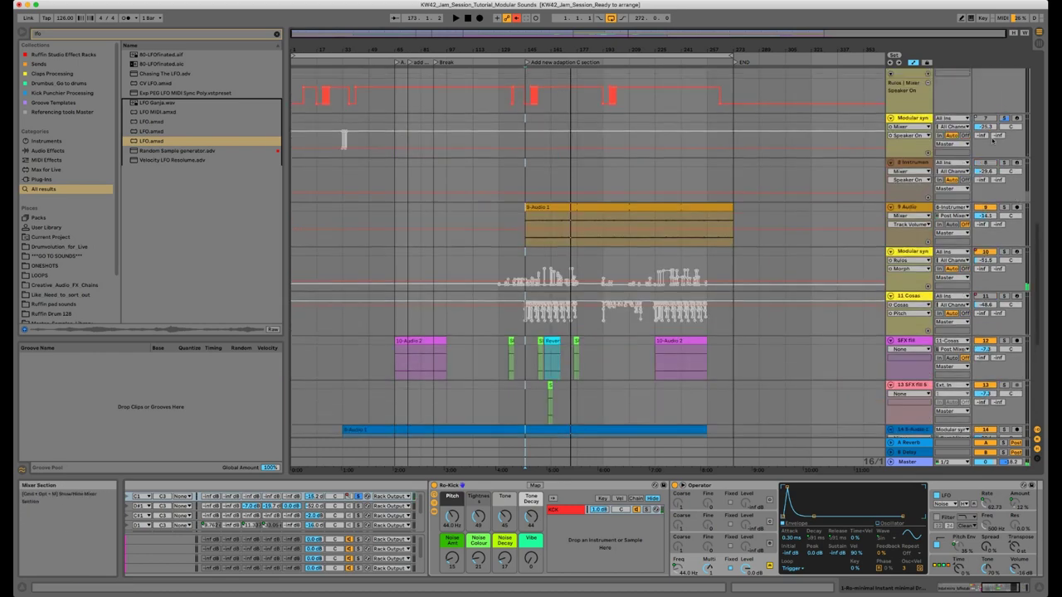
scroll(996, 145, "down", 5)
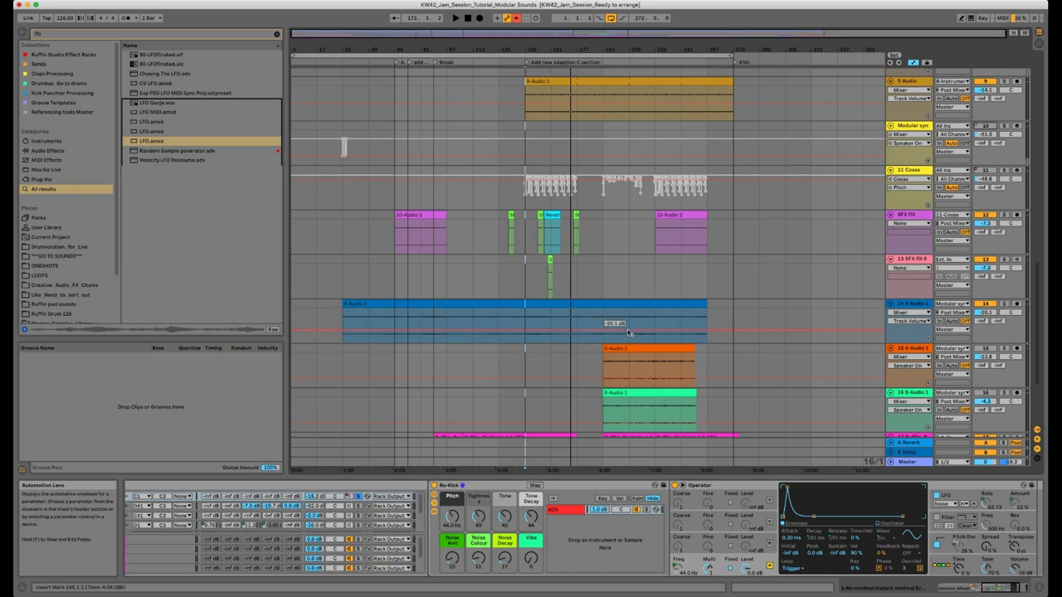
- Select the PT - Modular Rec - Perc 07 clip starting at bar 105 to show its track's effect chain
scroll(629, 332, "down", 3)
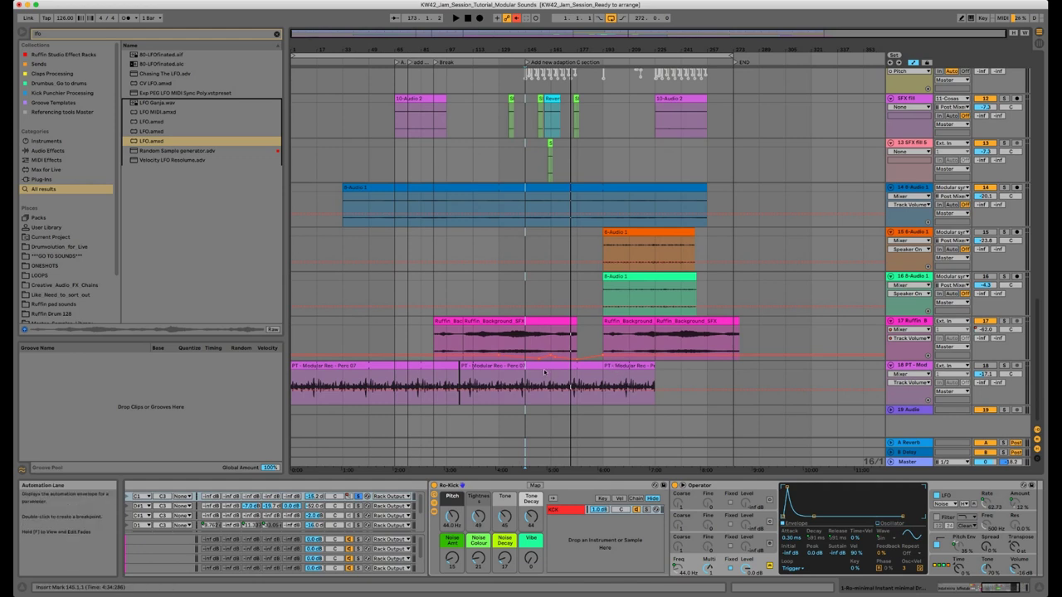
left_click(507, 368)
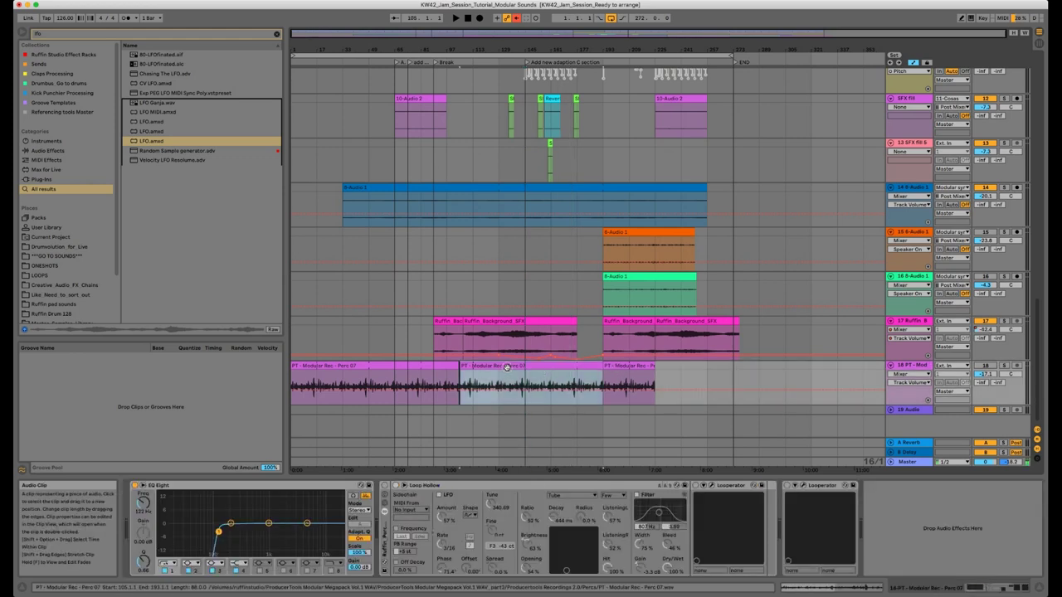